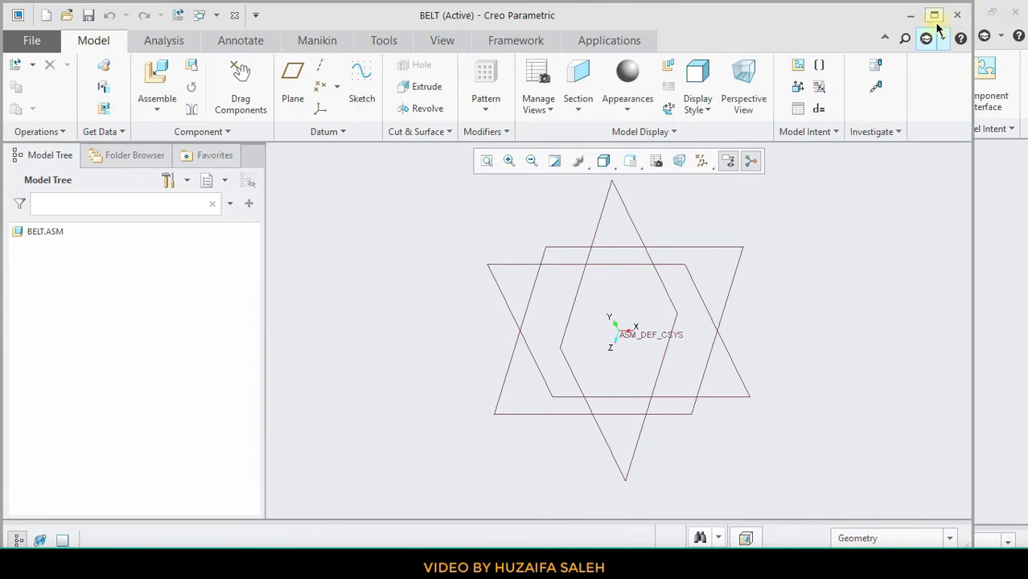
Maximize the BELT assembly window and narrow the model tree to enlarge the graphics area.
{"action": "left_click", "coordinate": [935, 16]}
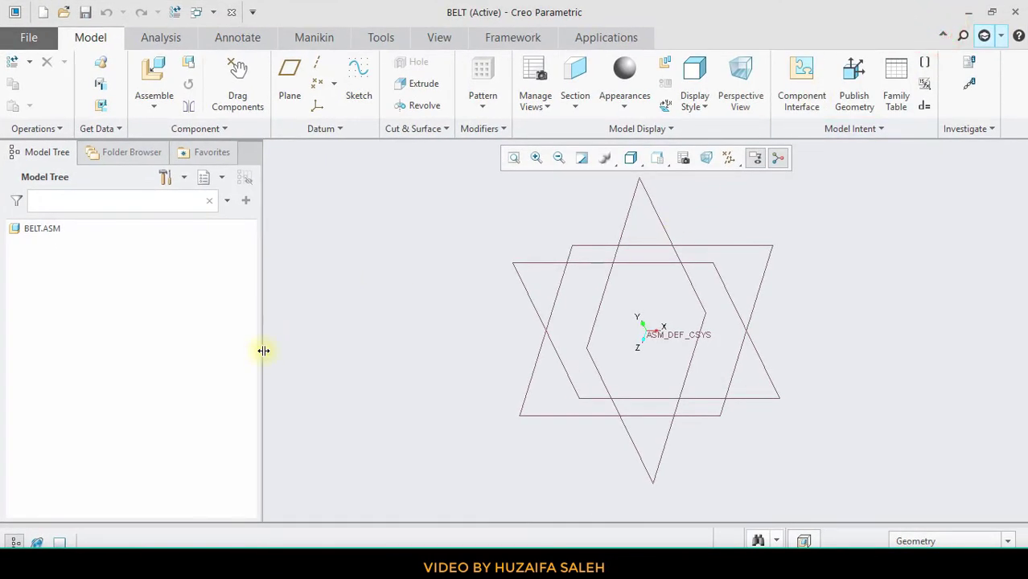
{"action": "left_click_drag", "start_coordinate": [262, 351], "coordinate": [147, 353]}
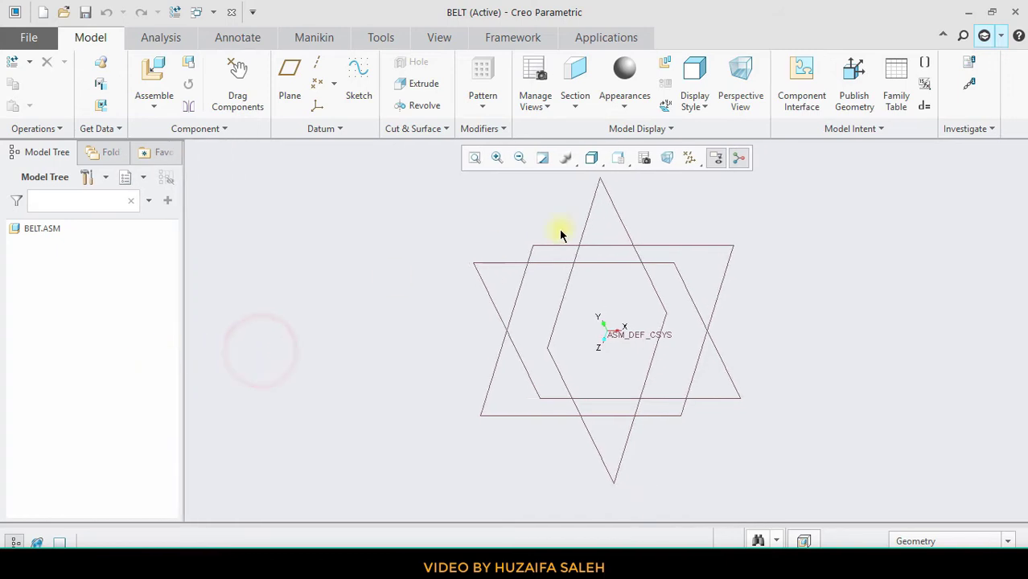
{"action": "left_click", "coordinate": [669, 248]}
Assemble guide.prt into the assembly using the Default placement constraint.
{"action": "left_click", "coordinate": [146, 78]}
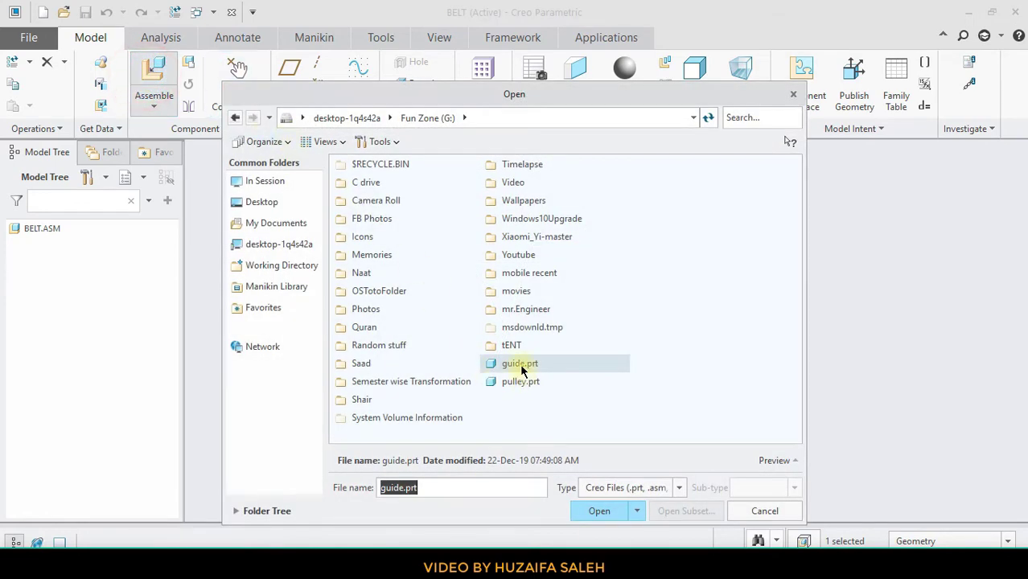
{"action": "left_click", "coordinate": [599, 510]}
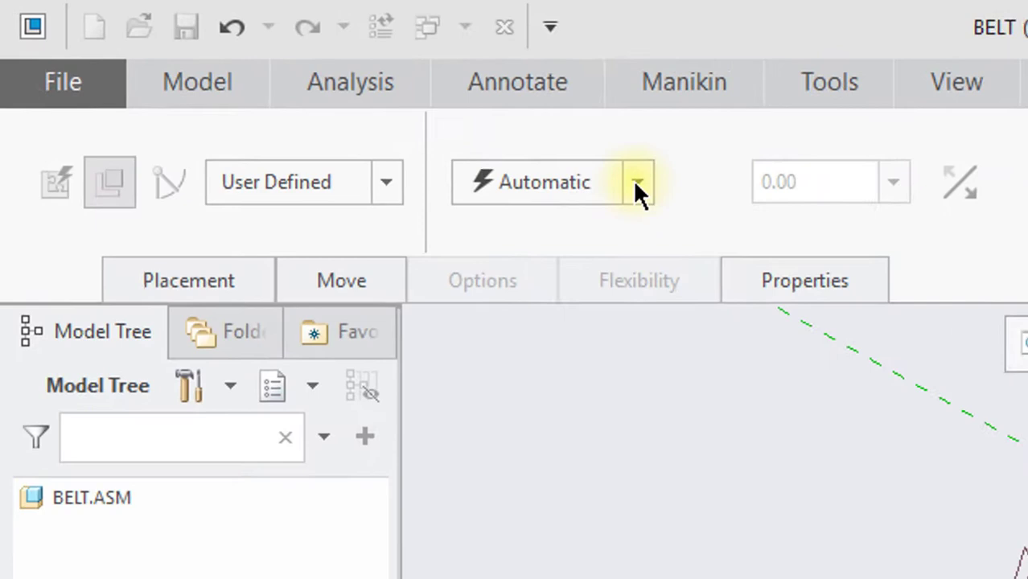
{"action": "left_click", "coordinate": [325, 94]}
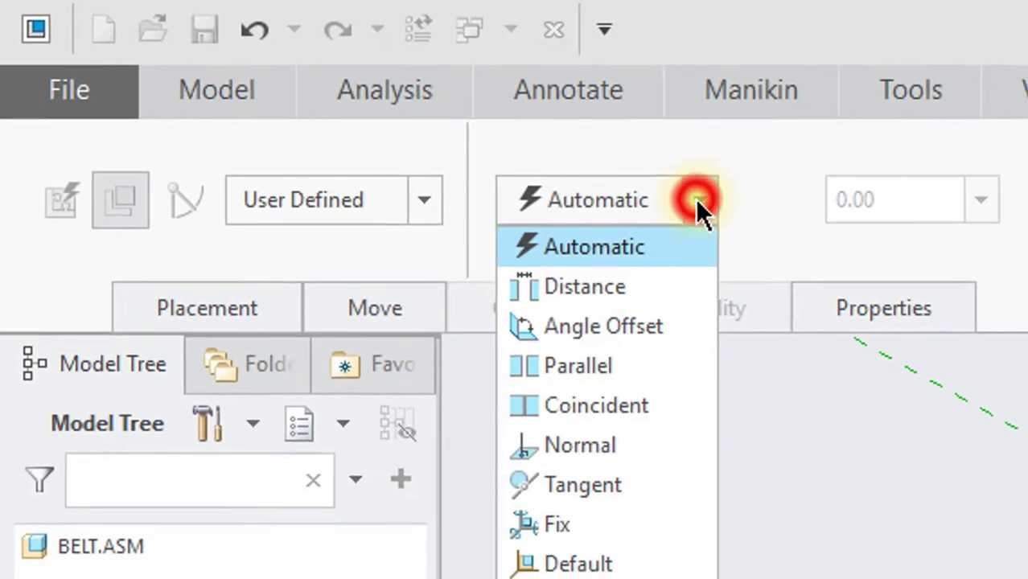
{"action": "left_click", "coordinate": [301, 262]}
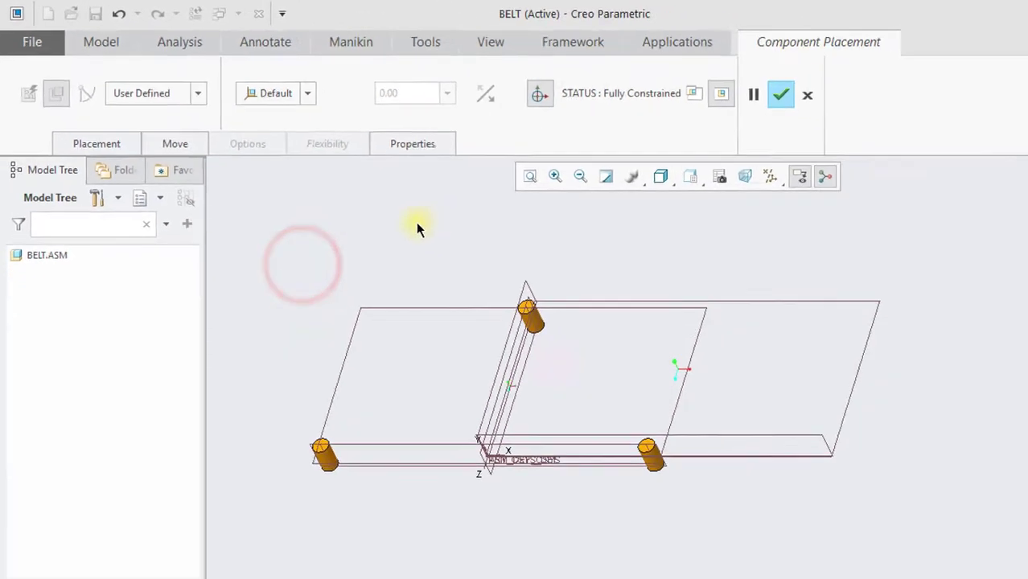
{"action": "middle_click_drag", "start_coordinate": [371, 186], "coordinate": [422, 182]}
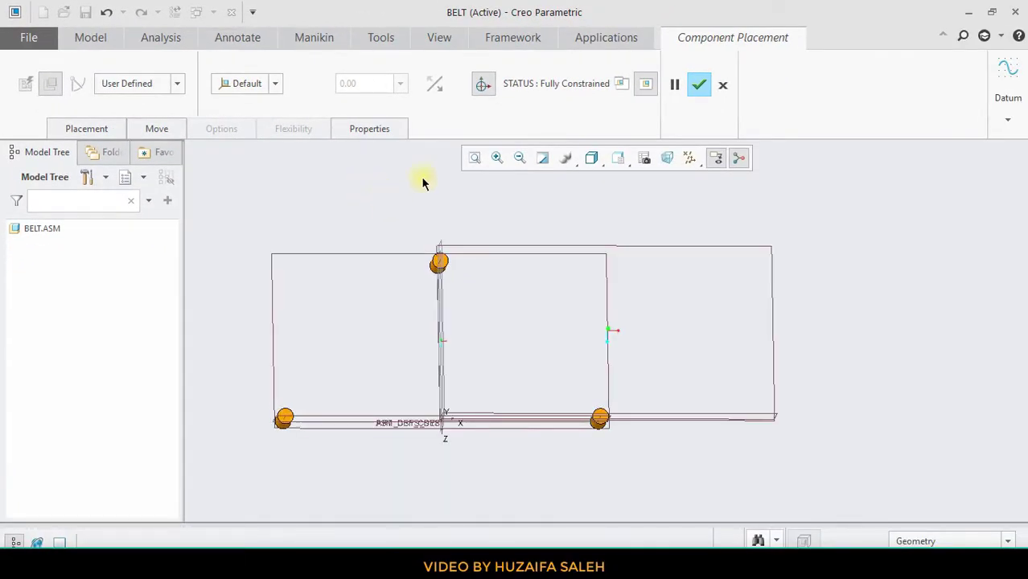
{"action": "left_click", "coordinate": [698, 87]}
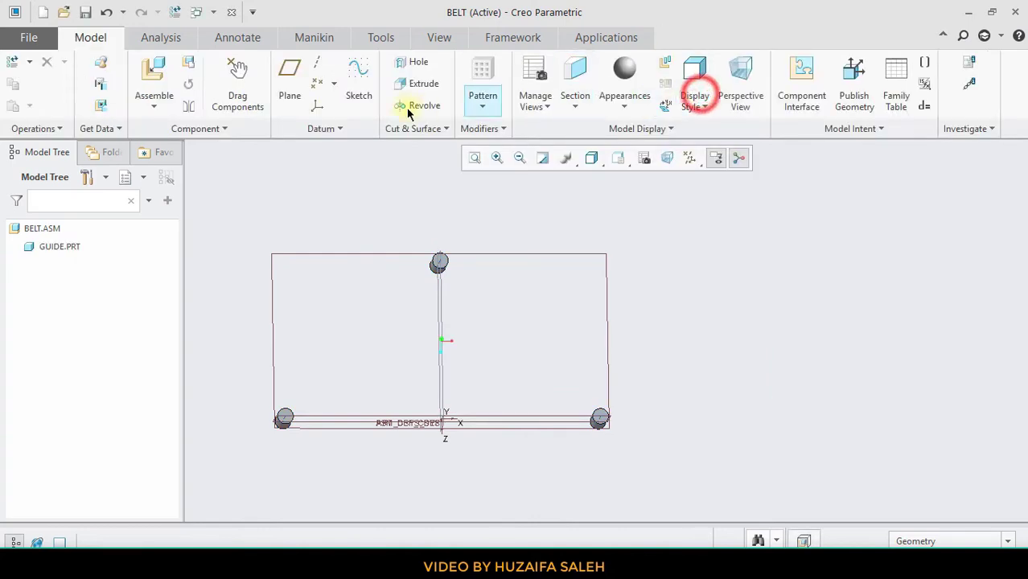
Bring pulley.prt into the assembly and move it near the guide's lower-left shaft.
{"action": "left_click", "coordinate": [151, 71]}
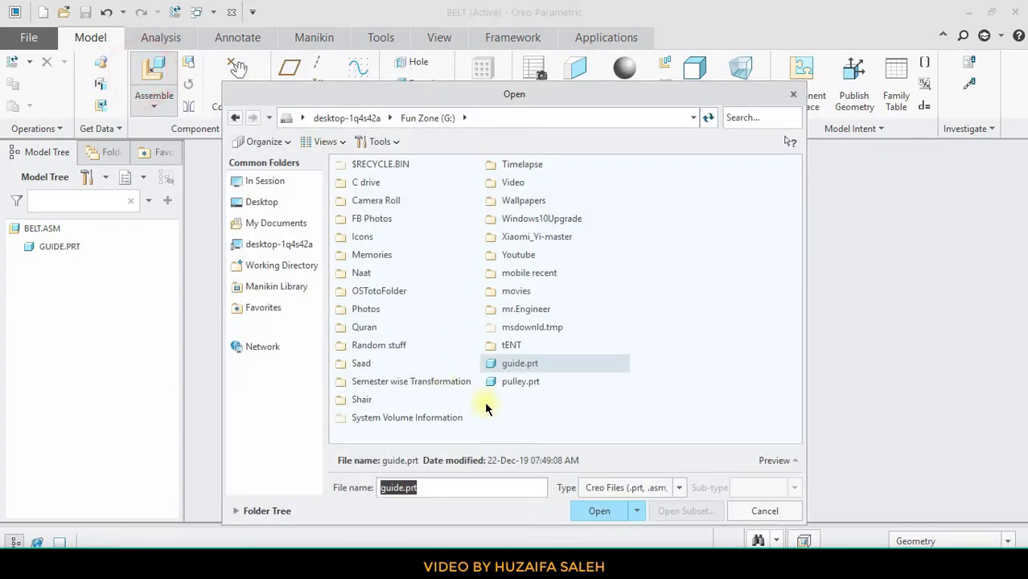
{"action": "left_click", "coordinate": [518, 386]}
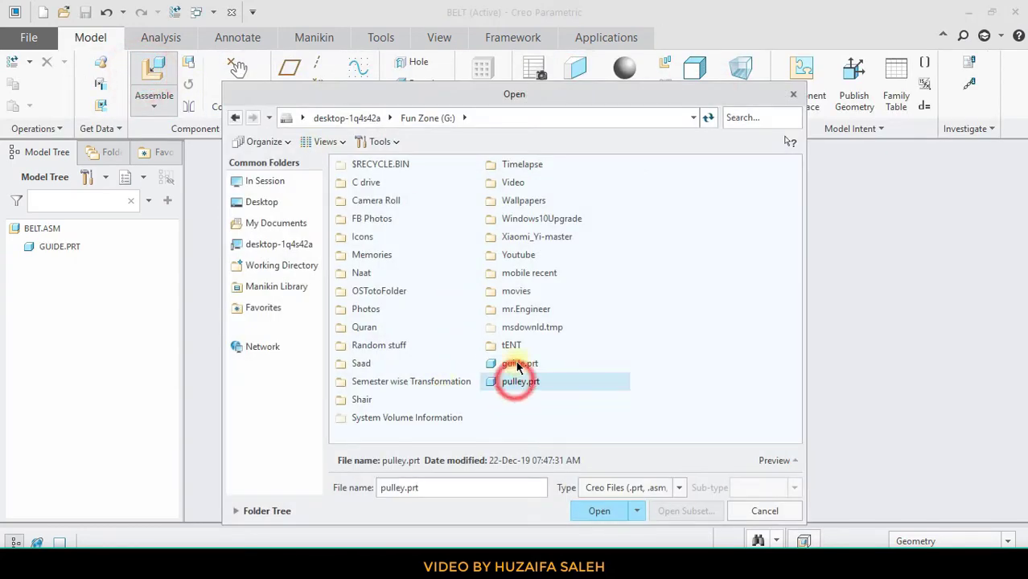
{"action": "left_click", "coordinate": [617, 512]}
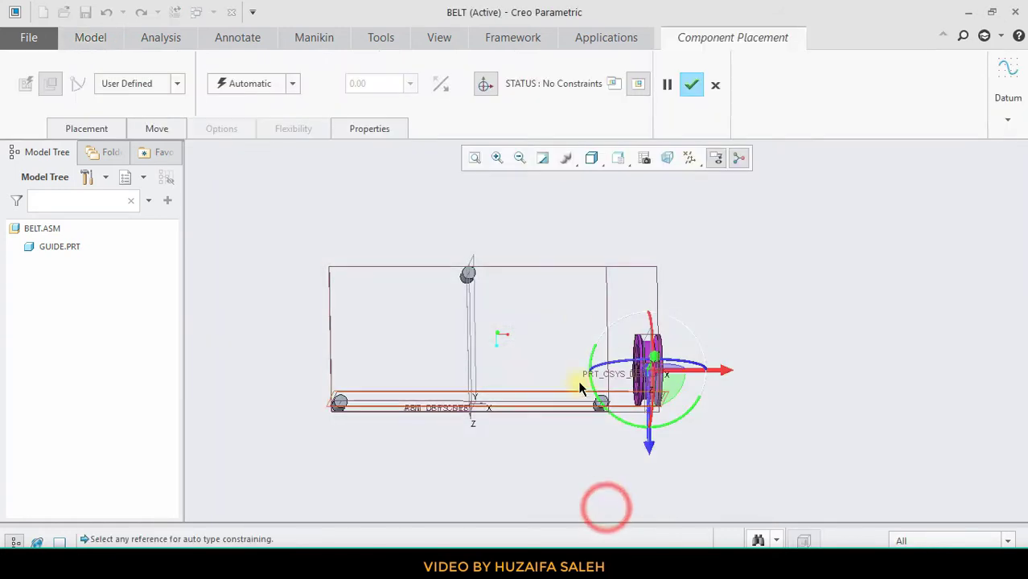
{"action": "left_click_drag", "start_coordinate": [672, 366], "coordinate": [313, 350]}
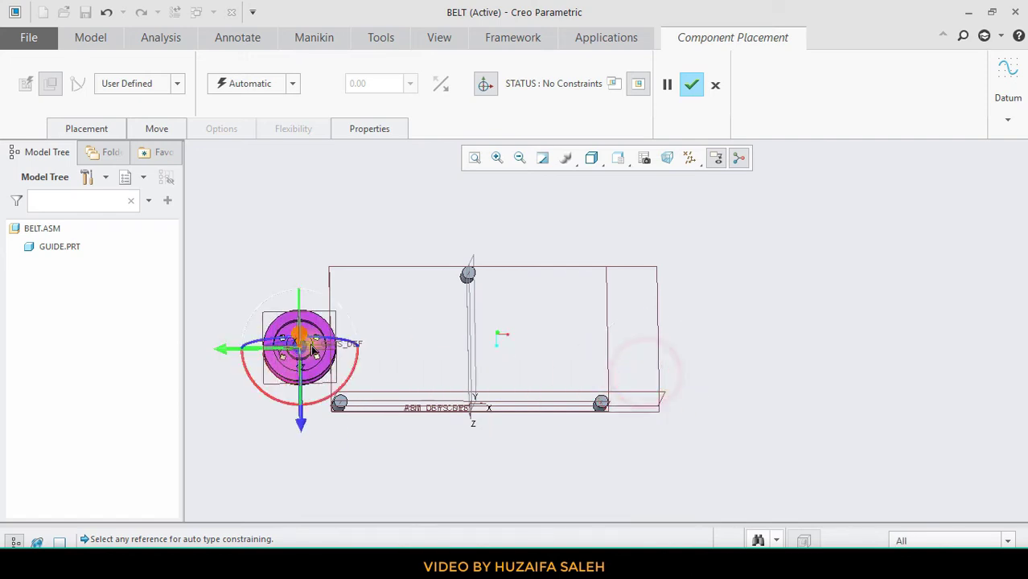
Show the pulley in a separate window and set its connection type to Pin.
{"action": "left_click", "coordinate": [612, 84]}
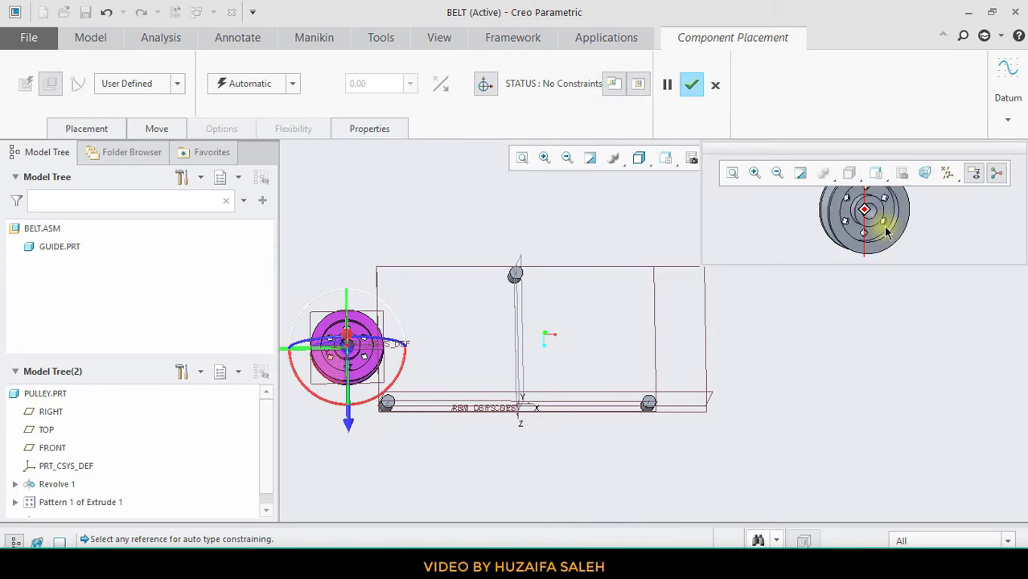
{"action": "scroll", "coordinate": [877, 224], "scroll_direction": "down", "scroll_amount": 5}
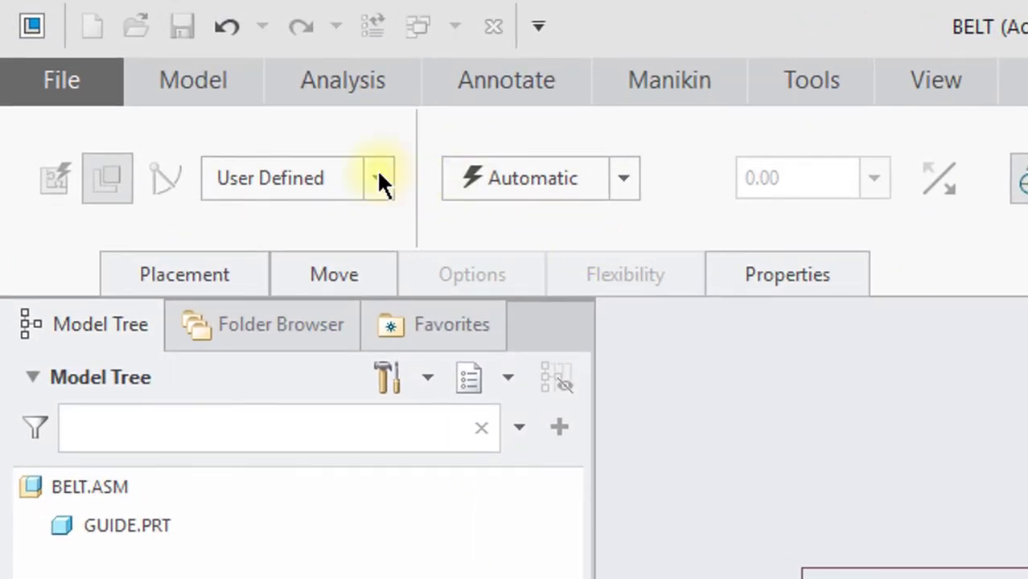
{"action": "left_click", "coordinate": [378, 175]}
{"action": "left_click", "coordinate": [333, 275]}
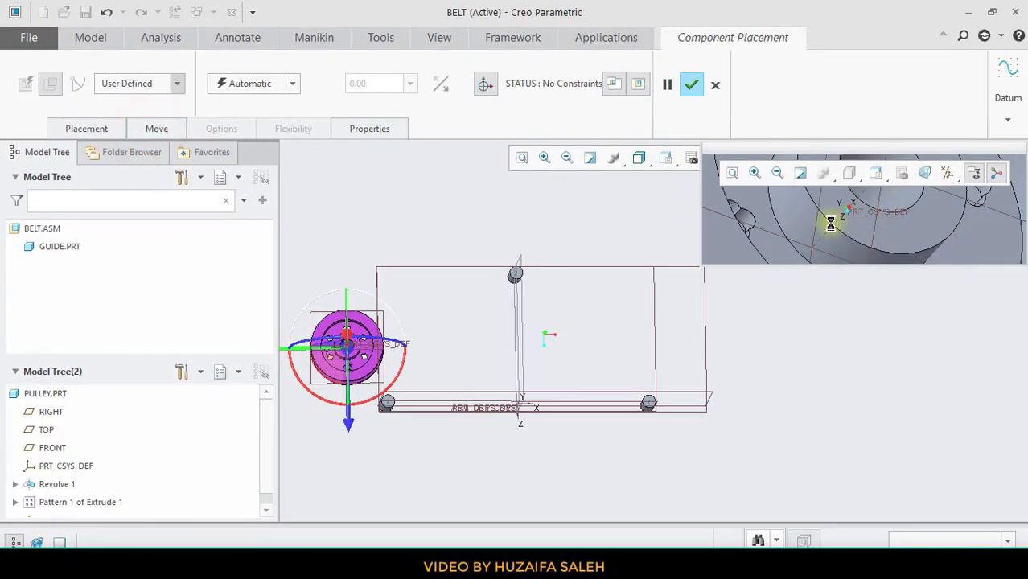
Align the axis of the guide's lower-left shaft with the pulley's bore axis for the Pin connection.
{"action": "scroll", "coordinate": [853, 217], "scroll_direction": "down", "scroll_amount": 3}
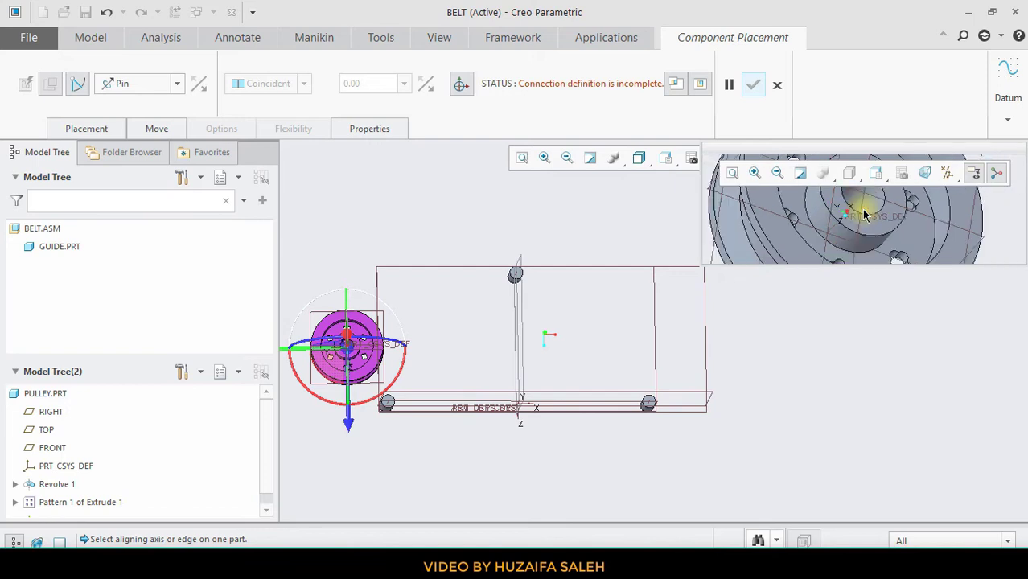
{"action": "scroll", "coordinate": [858, 205], "scroll_direction": "up", "scroll_amount": 5}
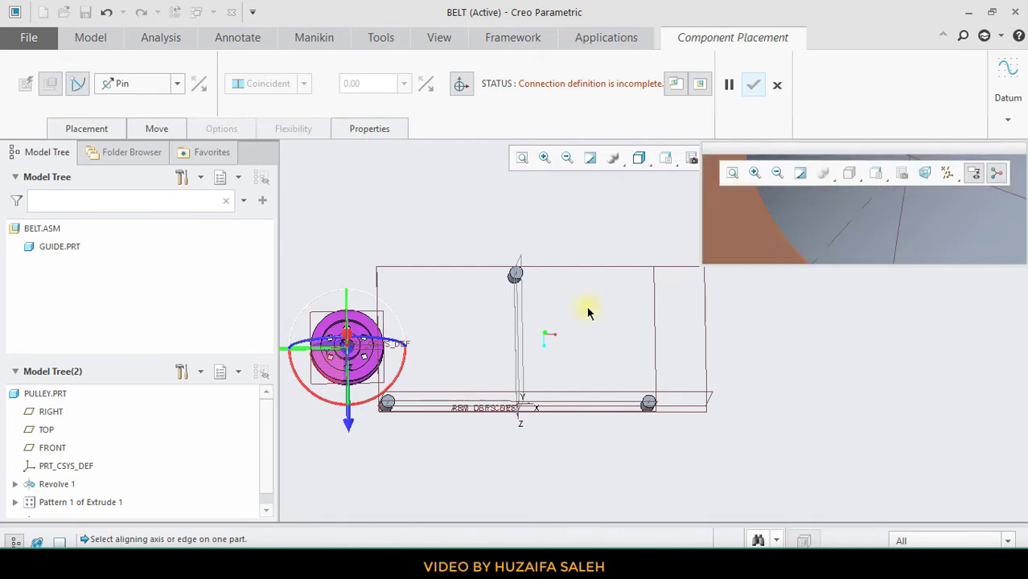
{"action": "scroll", "coordinate": [386, 404], "scroll_direction": "up", "scroll_amount": 6}
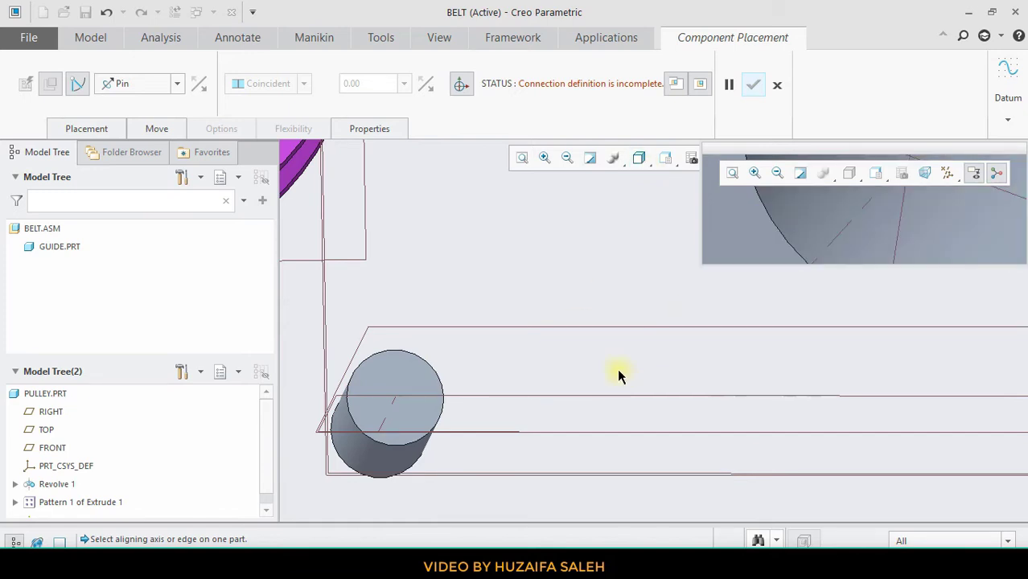
{"action": "middle_click_drag", "start_coordinate": [616, 369], "coordinate": [571, 344]}
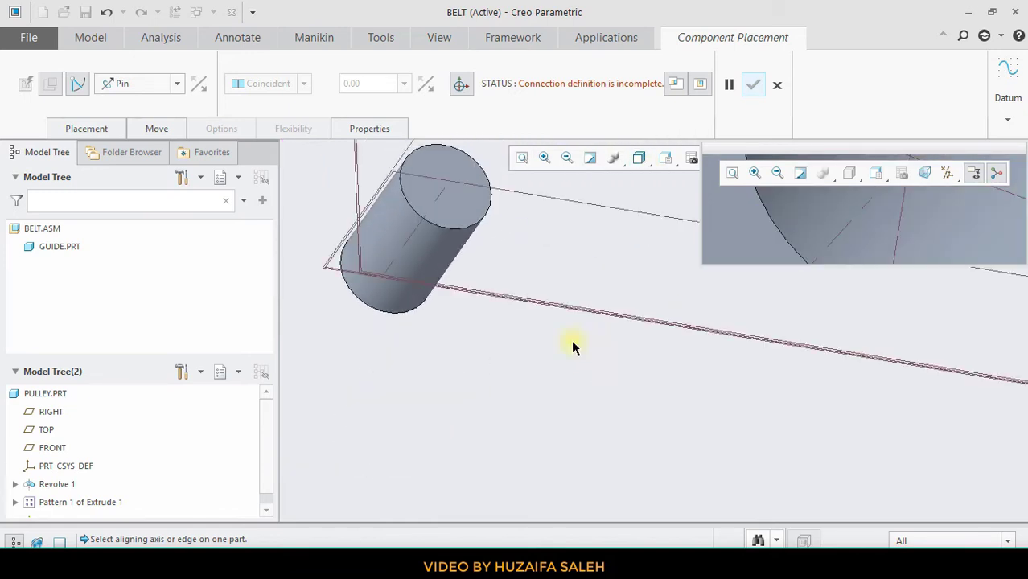
{"action": "left_click", "coordinate": [409, 244]}
{"action": "scroll", "coordinate": [412, 235], "scroll_direction": "down", "scroll_amount": 4}
{"action": "scroll", "coordinate": [338, 189], "scroll_direction": "up", "scroll_amount": 3}
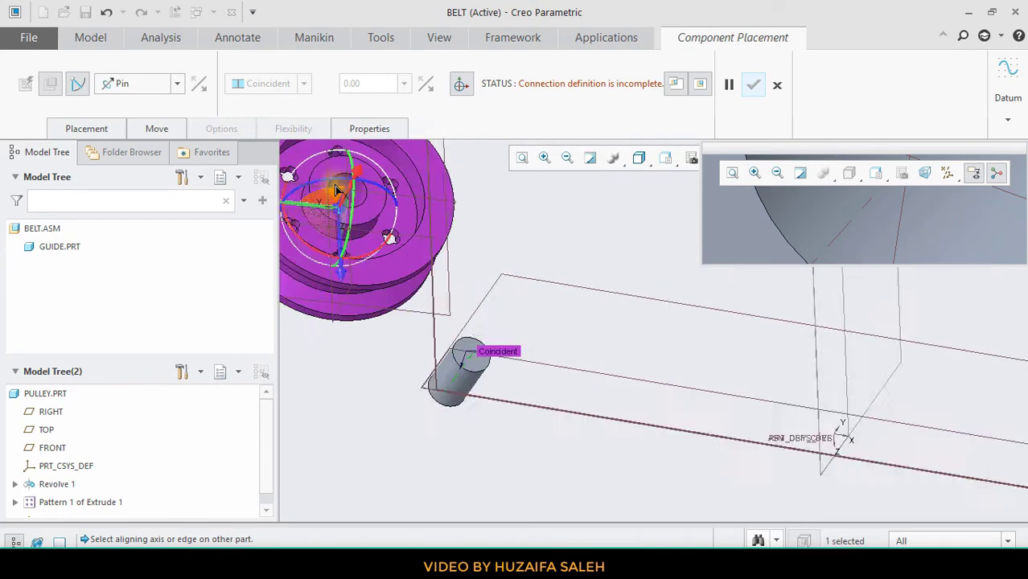
{"action": "scroll", "coordinate": [336, 189], "scroll_direction": "up", "scroll_amount": 5}
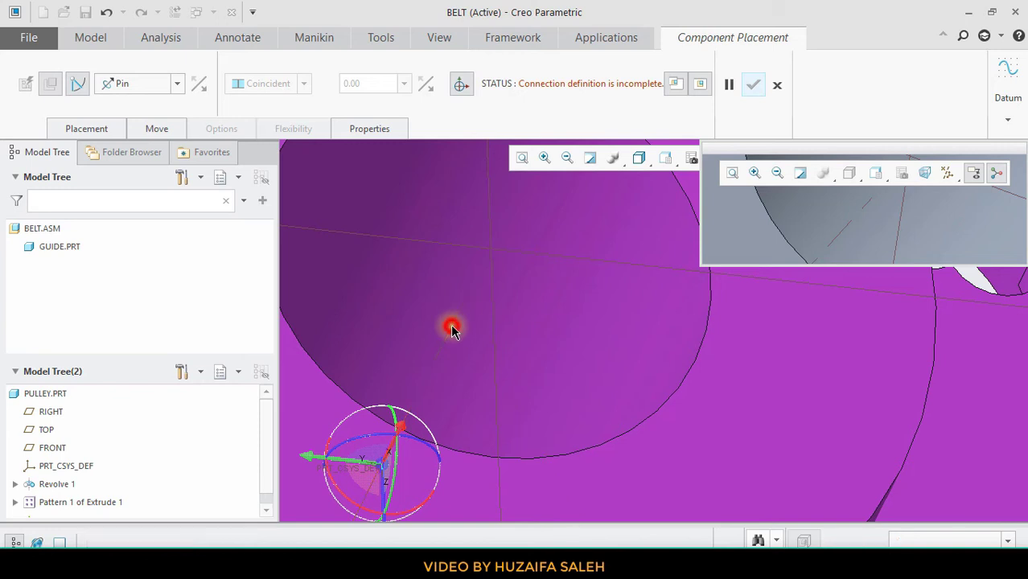
{"action": "left_click", "coordinate": [451, 329]}
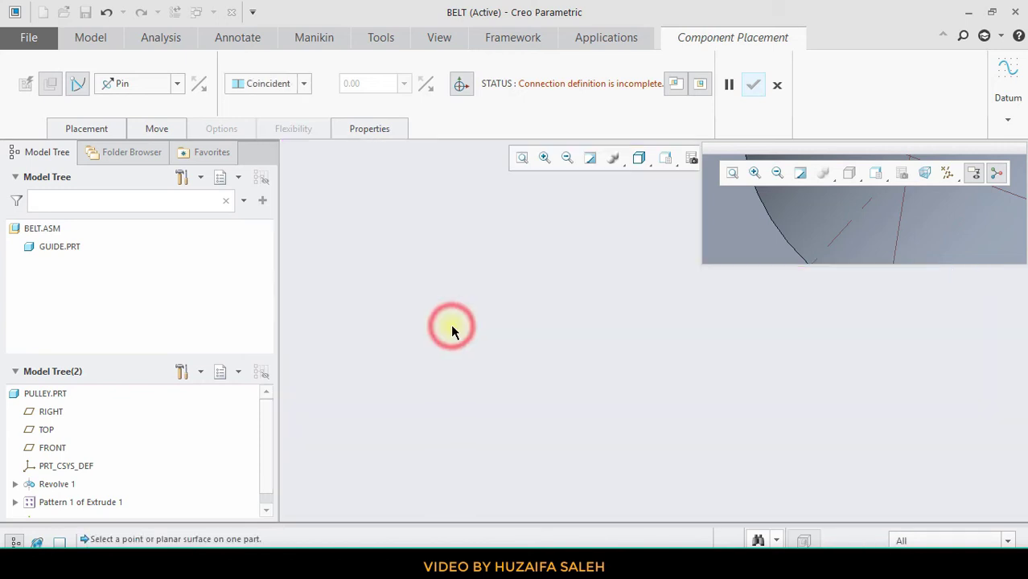
Make the lower-left shaft's end face coincident with the pulley's hub face and accept the Pin placement.
{"action": "left_click", "coordinate": [522, 158]}
{"action": "middle_click_drag", "start_coordinate": [537, 294], "coordinate": [523, 265]}
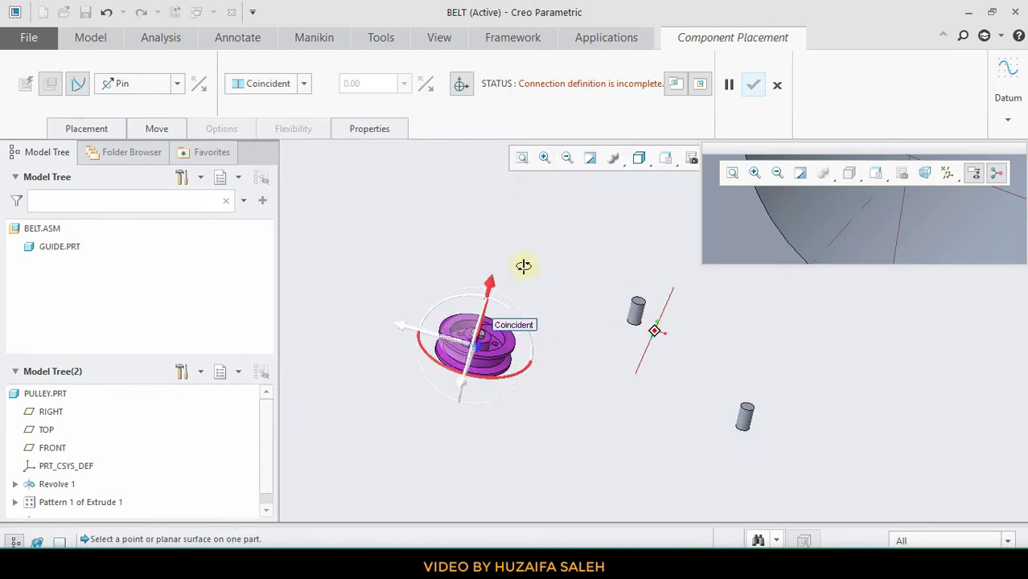
{"action": "right_click_drag", "start_coordinate": [523, 266], "coordinate": [524, 161], "text": "ctrl+alt"}
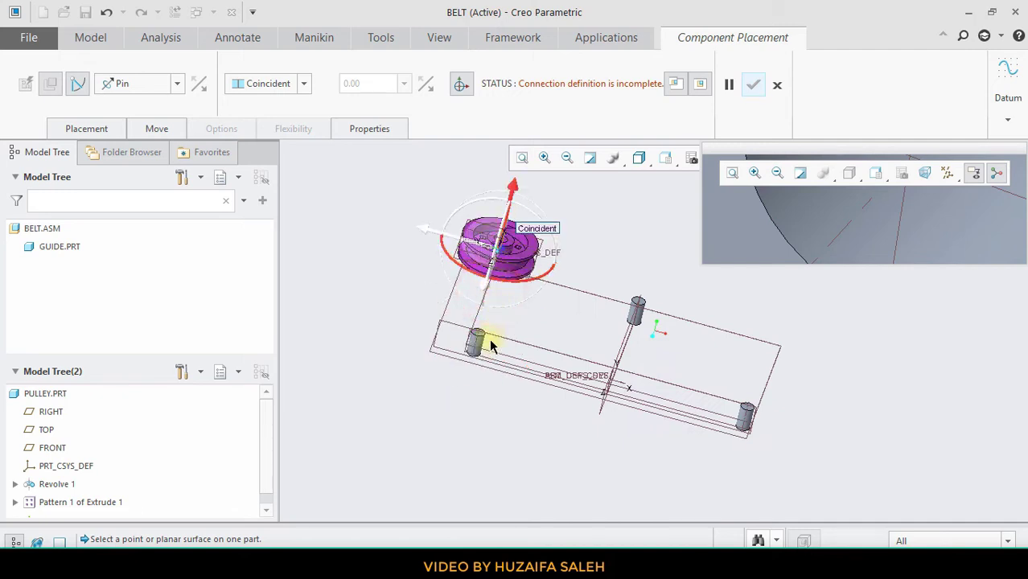
{"action": "scroll", "coordinate": [483, 360], "scroll_direction": "up", "scroll_amount": 5}
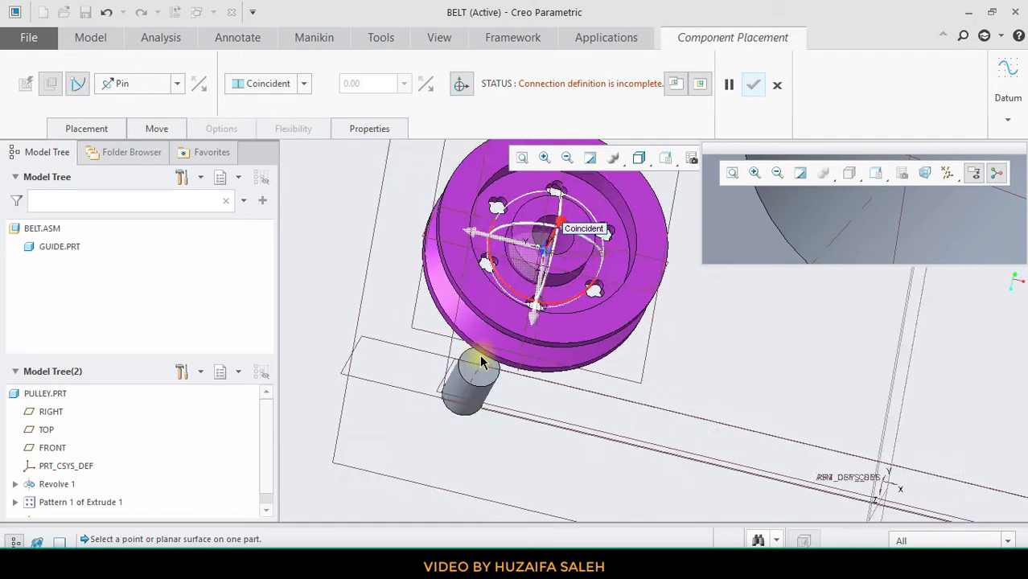
{"action": "scroll", "coordinate": [476, 367], "scroll_direction": "up", "scroll_amount": 2}
{"action": "left_click", "coordinate": [476, 378]}
{"action": "scroll", "coordinate": [476, 376], "scroll_direction": "down", "scroll_amount": 4}
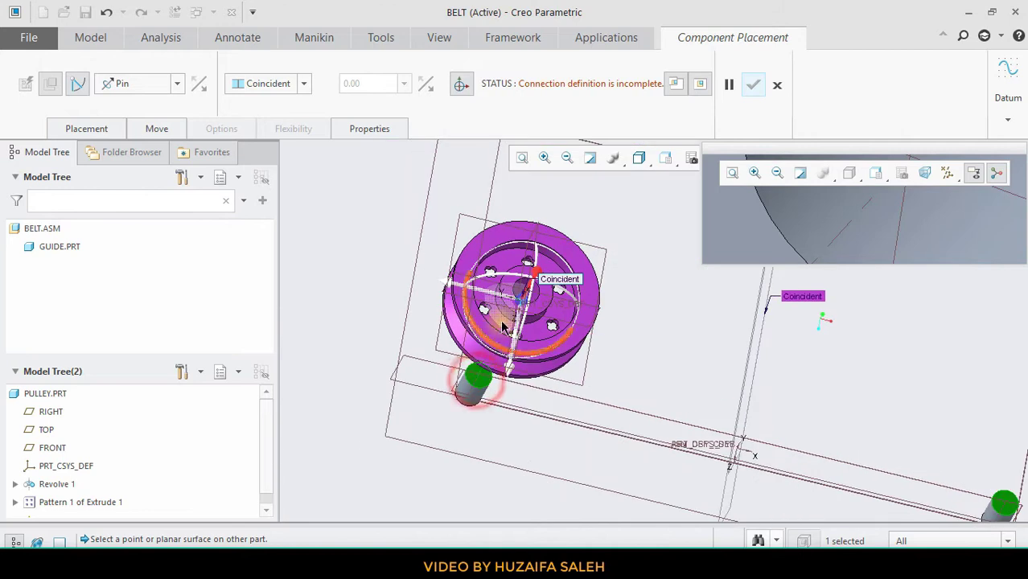
{"action": "scroll", "coordinate": [519, 302], "scroll_direction": "up", "scroll_amount": 5}
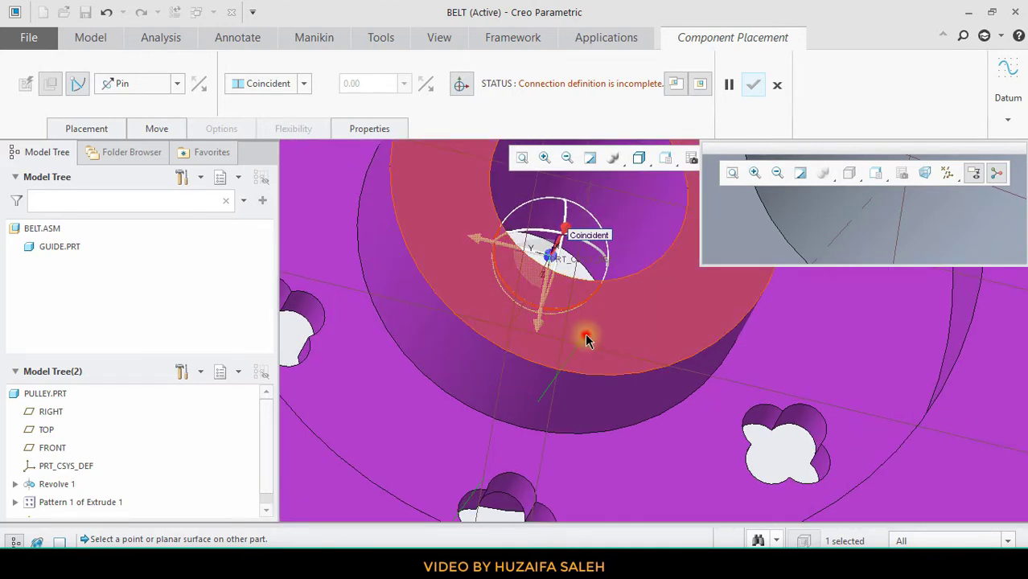
{"action": "left_click", "coordinate": [586, 339]}
{"action": "scroll", "coordinate": [584, 328], "scroll_direction": "down", "scroll_amount": 4}
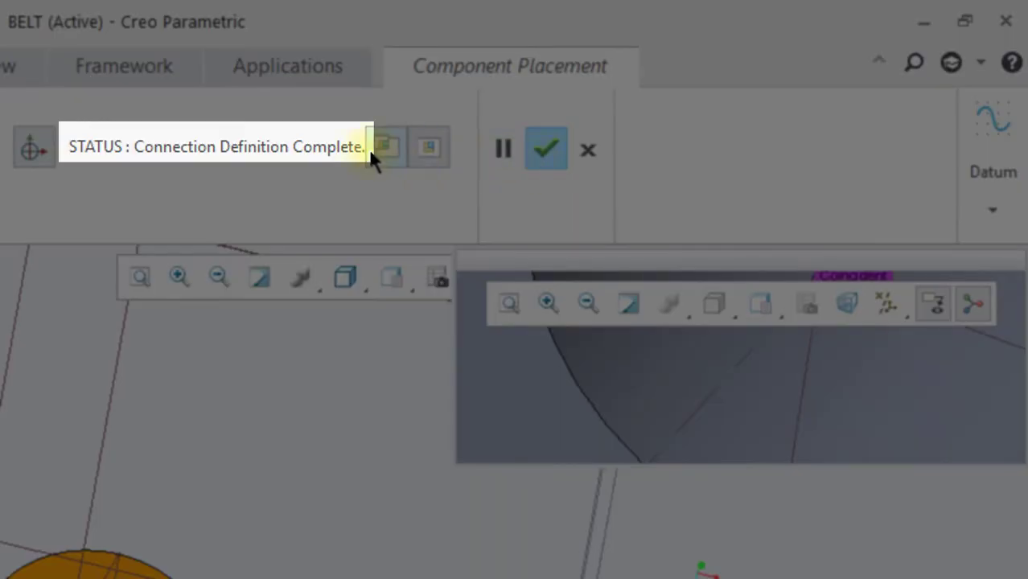
{"action": "left_click", "coordinate": [374, 151]}
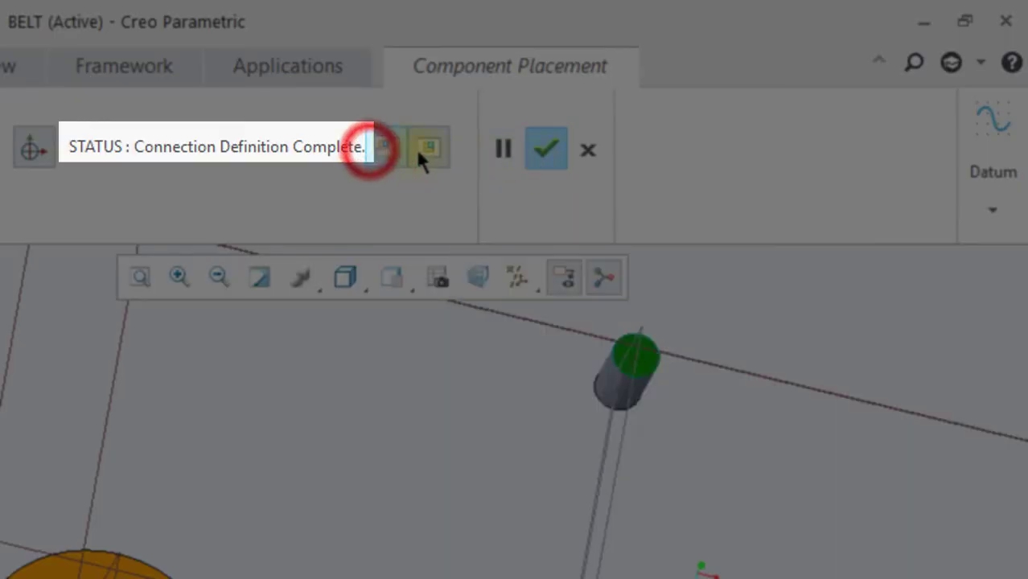
{"action": "left_click", "coordinate": [545, 149]}
Start the Repeat command on the placed pulley and choose both Coincident references, axis and surface, as variable assembly references.
{"action": "middle_click_drag", "start_coordinate": [408, 383], "coordinate": [293, 430]}
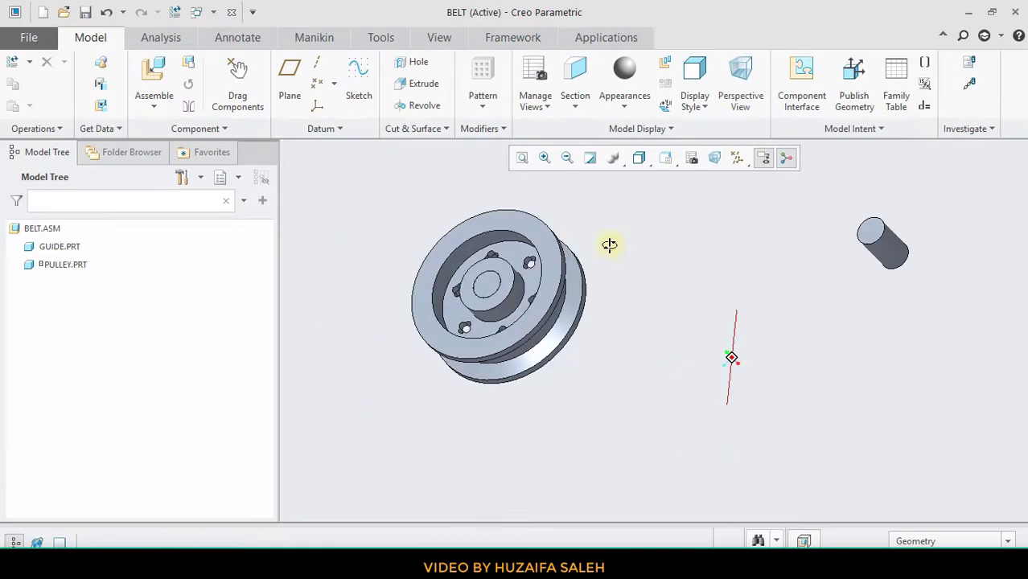
{"action": "middle_click_drag", "start_coordinate": [608, 245], "coordinate": [667, 277]}
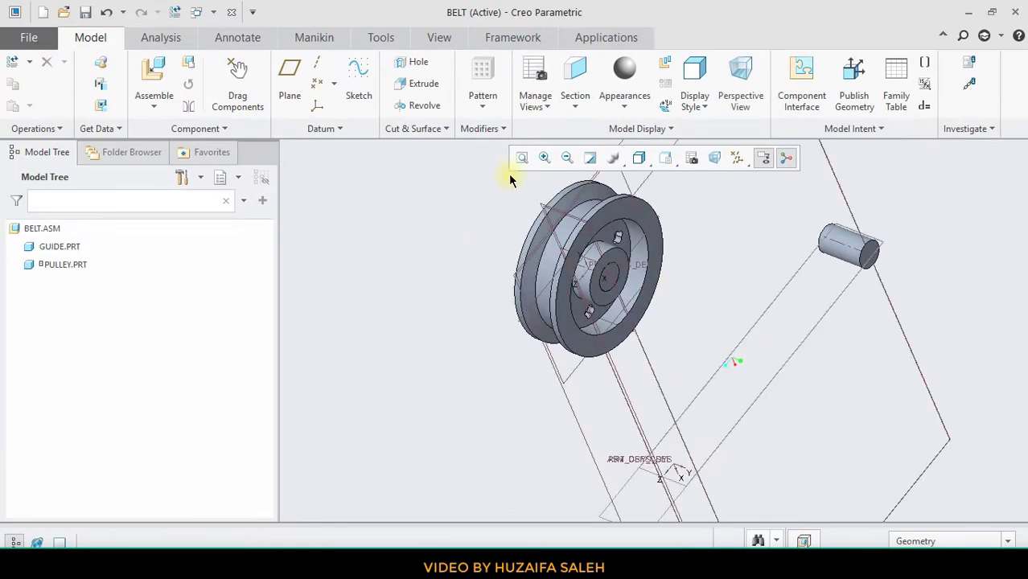
{"action": "left_click", "coordinate": [513, 161]}
{"action": "middle_click_drag", "start_coordinate": [535, 217], "coordinate": [462, 256]}
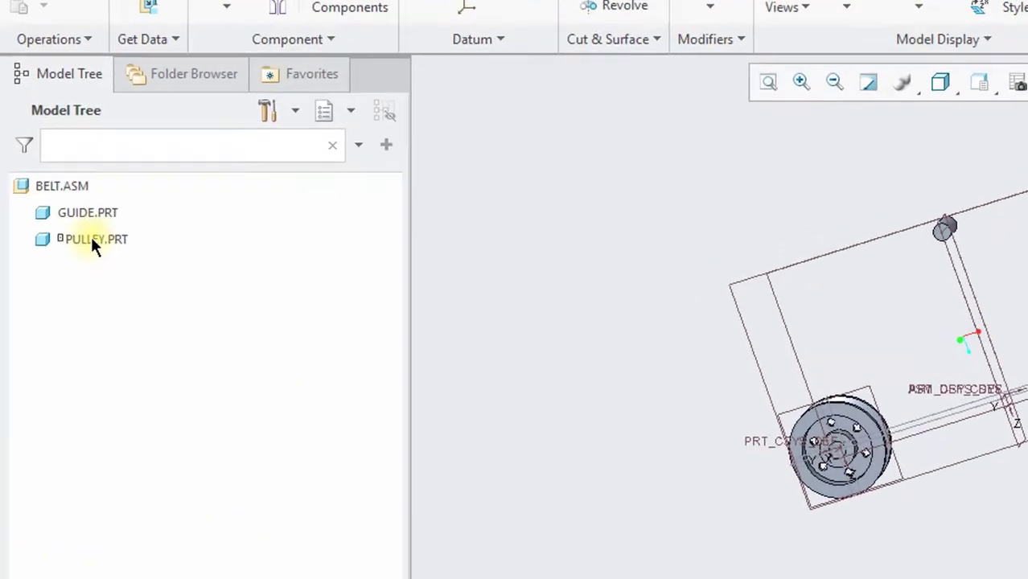
{"action": "right_click", "coordinate": [110, 225]}
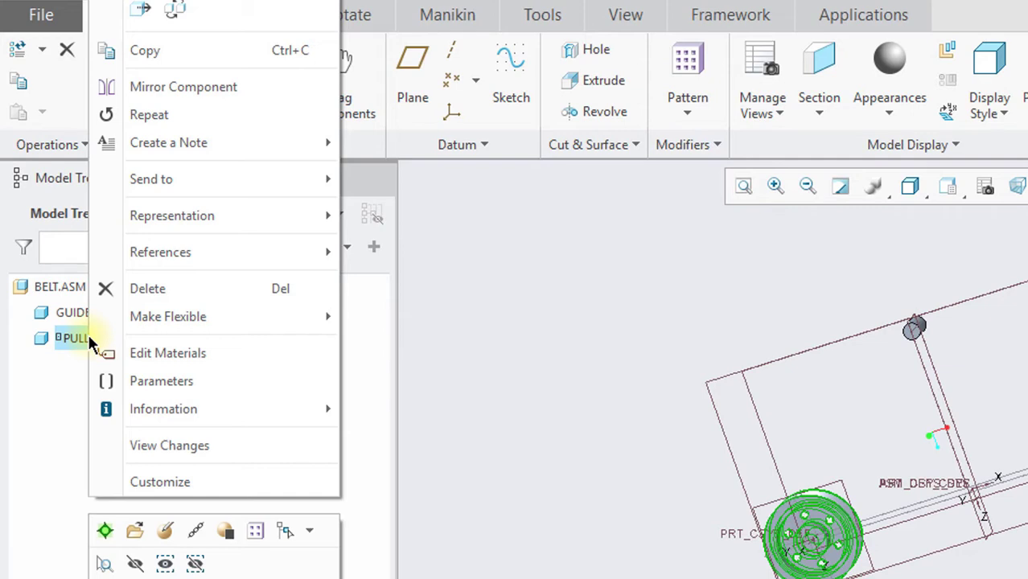
{"action": "left_click", "coordinate": [149, 115]}
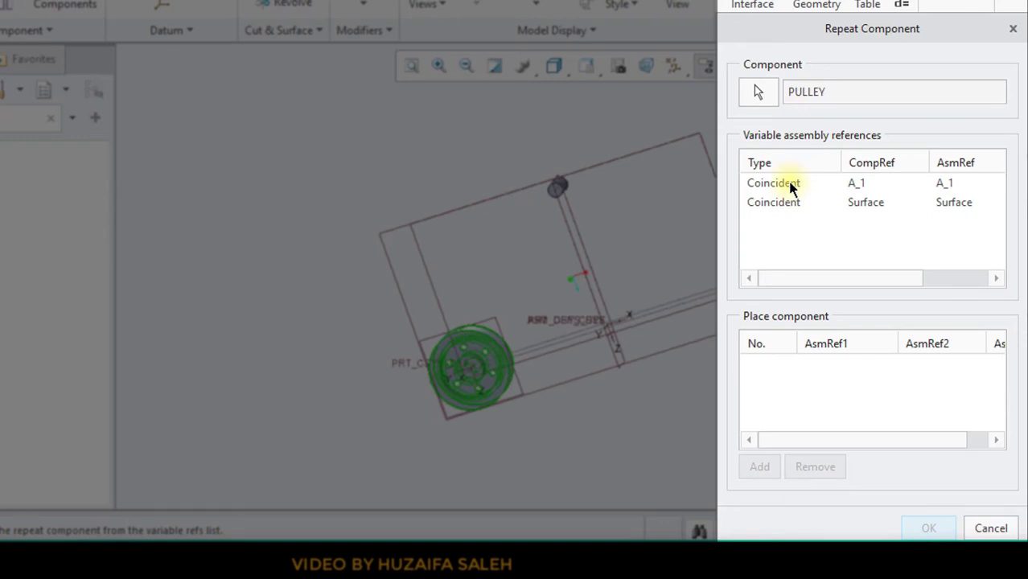
{"action": "left_click", "coordinate": [790, 183]}
{"action": "left_click", "coordinate": [780, 201], "text": "ctrl"}
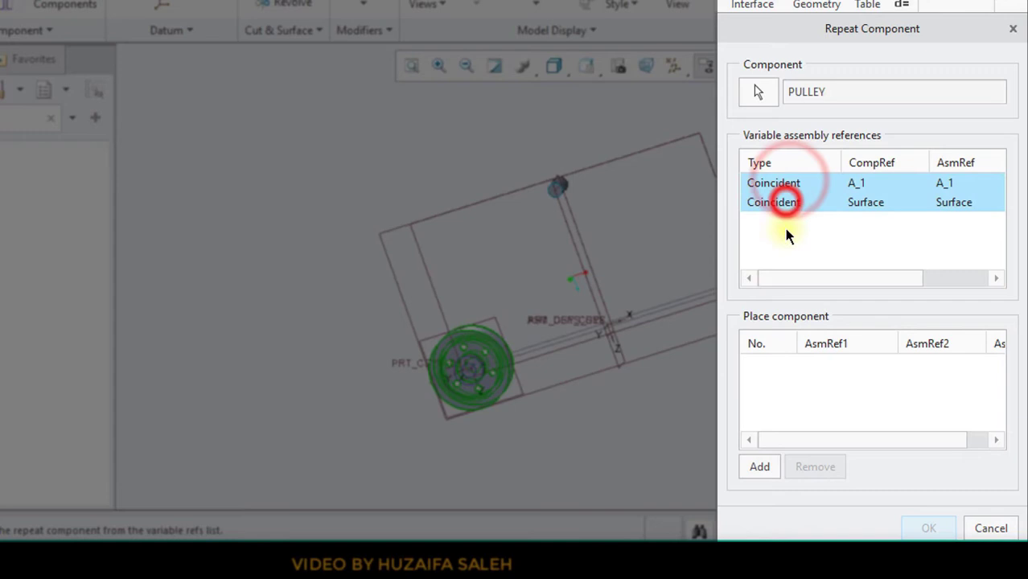
Add a repeated pulley on the guide's lower-right shaft, using the shaft's axis and end face as references.
{"action": "left_click", "coordinate": [760, 468]}
{"action": "scroll", "coordinate": [575, 221], "scroll_direction": "up", "scroll_amount": 5}
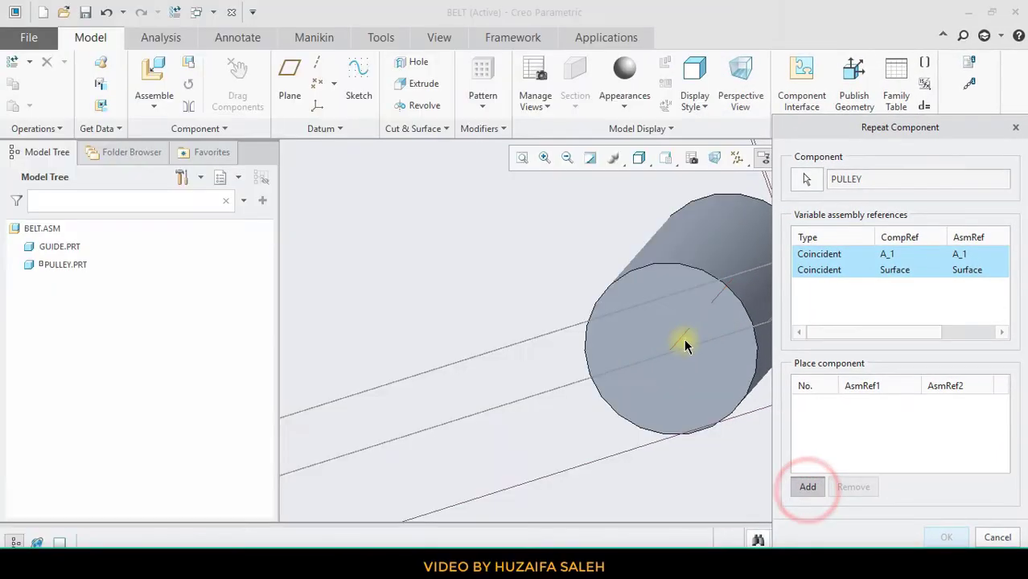
{"action": "left_click", "coordinate": [681, 341]}
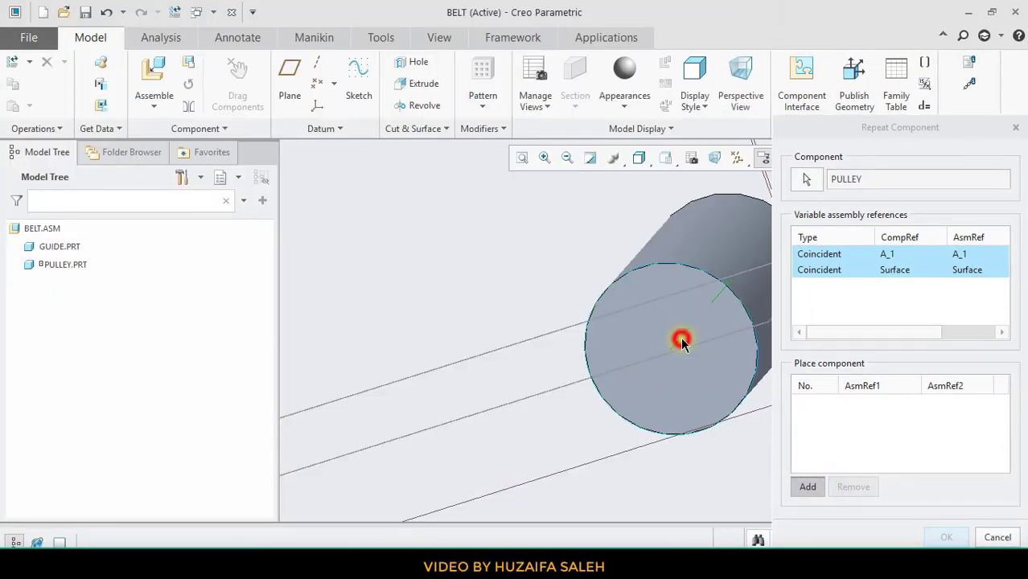
{"action": "left_click", "coordinate": [650, 333]}
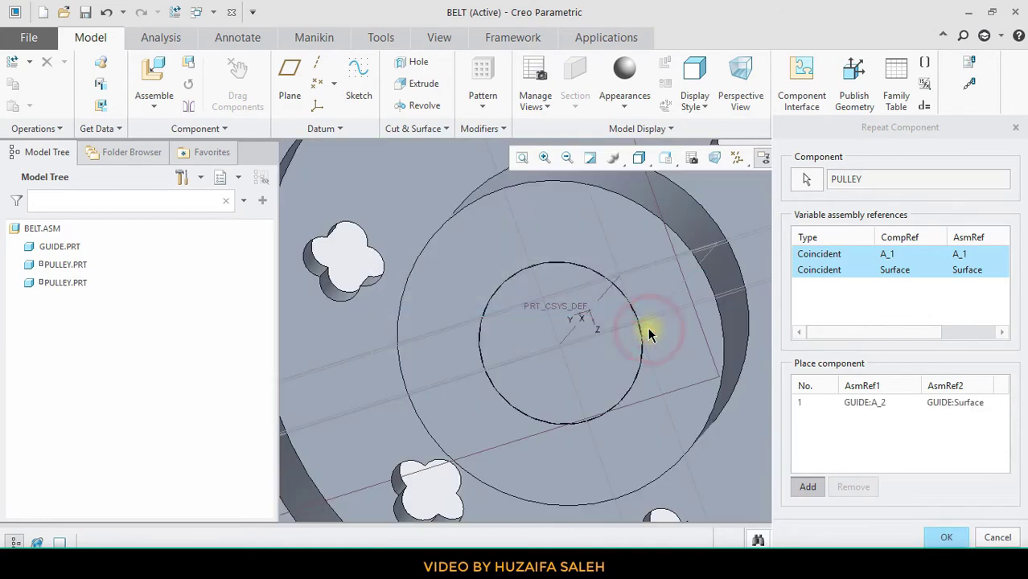
Add another repeated pulley on the guide's upper shaft from its axis and end face, and accept the repeat.
{"action": "scroll", "coordinate": [650, 336], "scroll_direction": "down", "scroll_amount": 2}
{"action": "scroll", "coordinate": [649, 333], "scroll_direction": "down", "scroll_amount": 4}
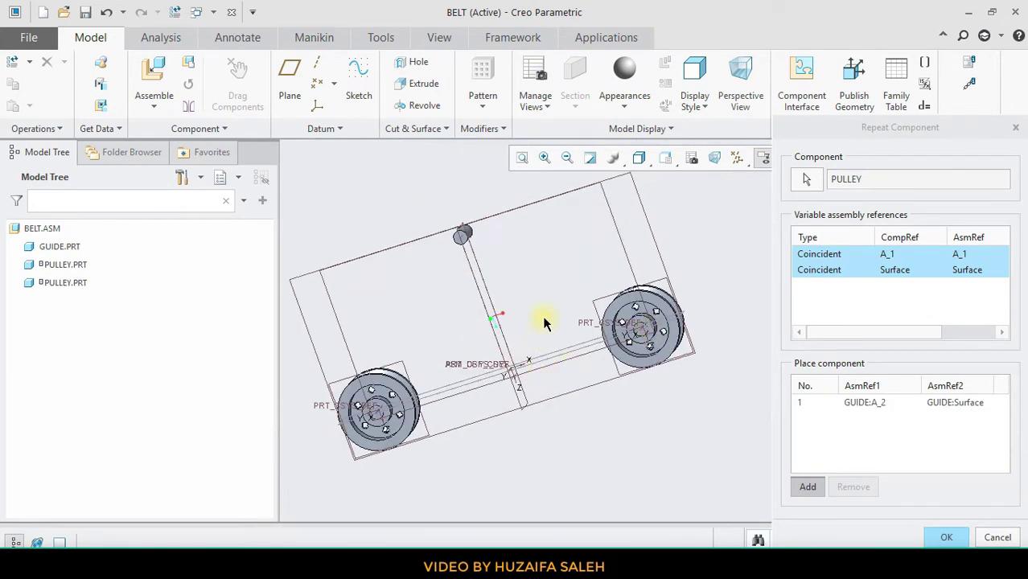
{"action": "scroll", "coordinate": [485, 259], "scroll_direction": "up", "scroll_amount": 5}
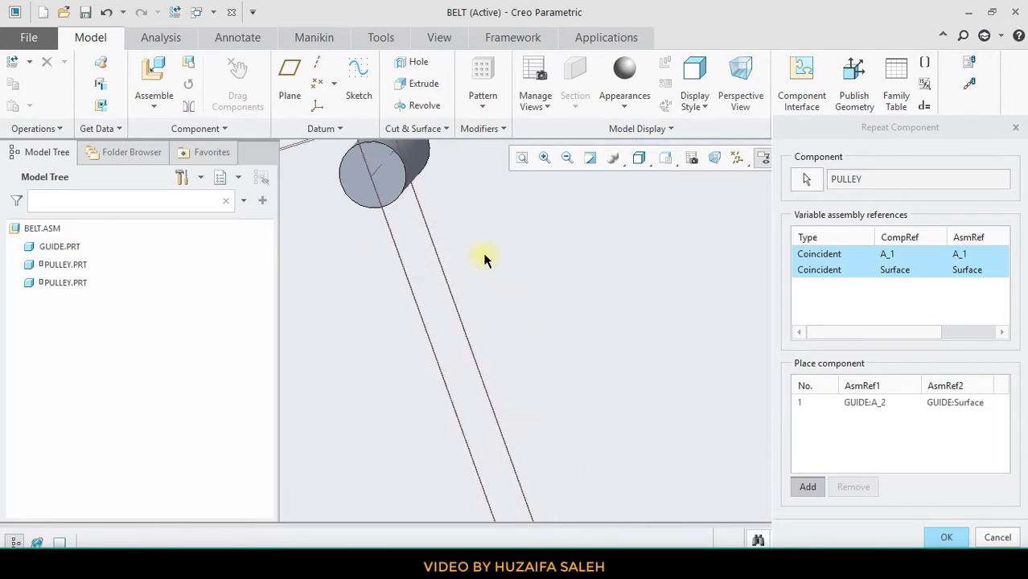
{"action": "left_click", "coordinate": [377, 177]}
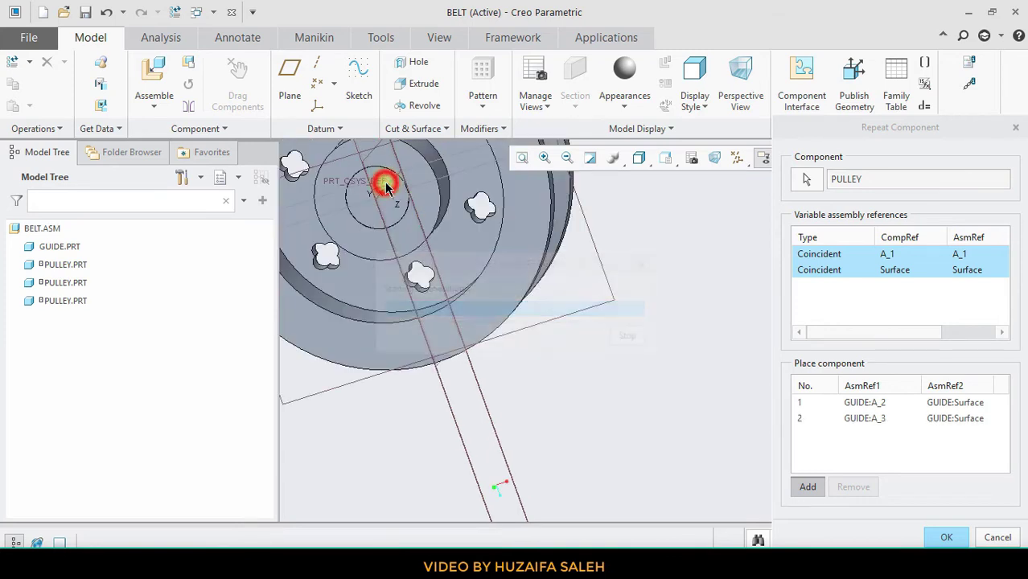
{"action": "scroll", "coordinate": [493, 297], "scroll_direction": "down", "scroll_amount": 5}
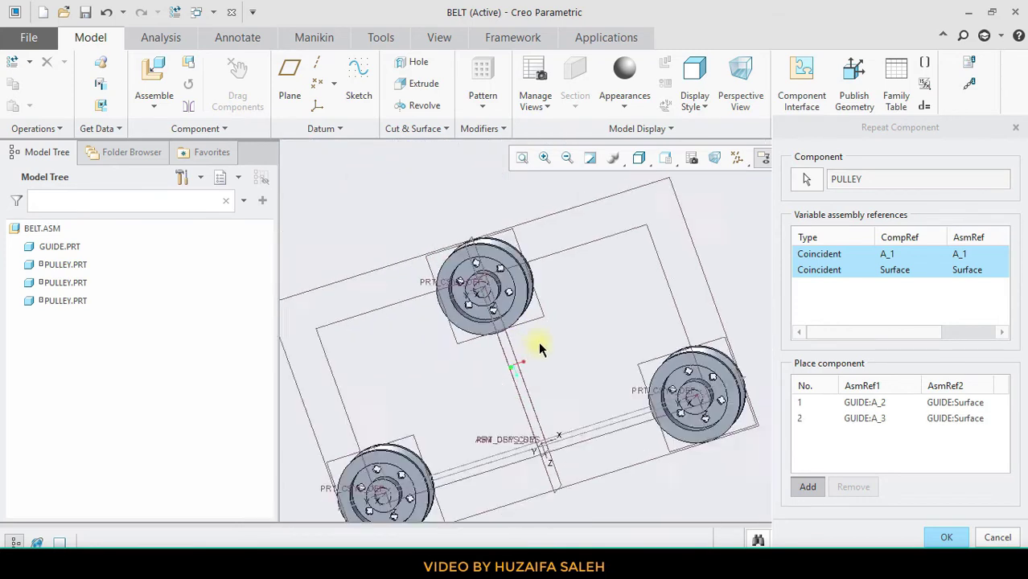
{"action": "left_click", "coordinate": [947, 538]}
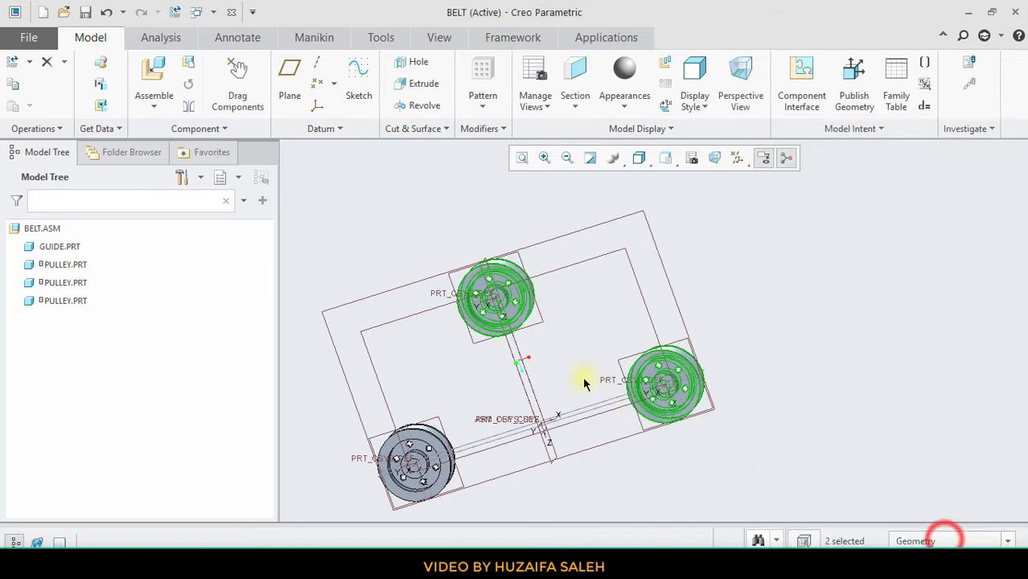
Deselect the repeated pulleys and turn off the display of all datum axes, points, coordinate systems and planes.
{"action": "mouse_move", "coordinate": [541, 280]}
{"action": "middle_mouse_down"}
{"action": "mouse_move", "coordinate": [597, 265]}
{"action": "mouse_move", "coordinate": [562, 269]}
{"action": "mouse_move", "coordinate": [555, 287]}
{"action": "middle_mouse_up"}
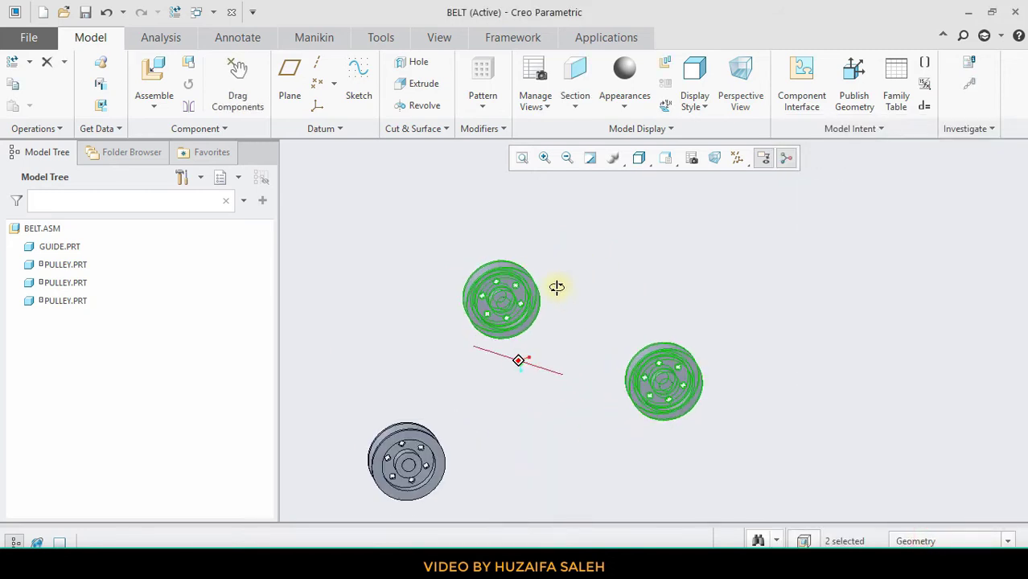
{"action": "left_click", "coordinate": [879, 241]}
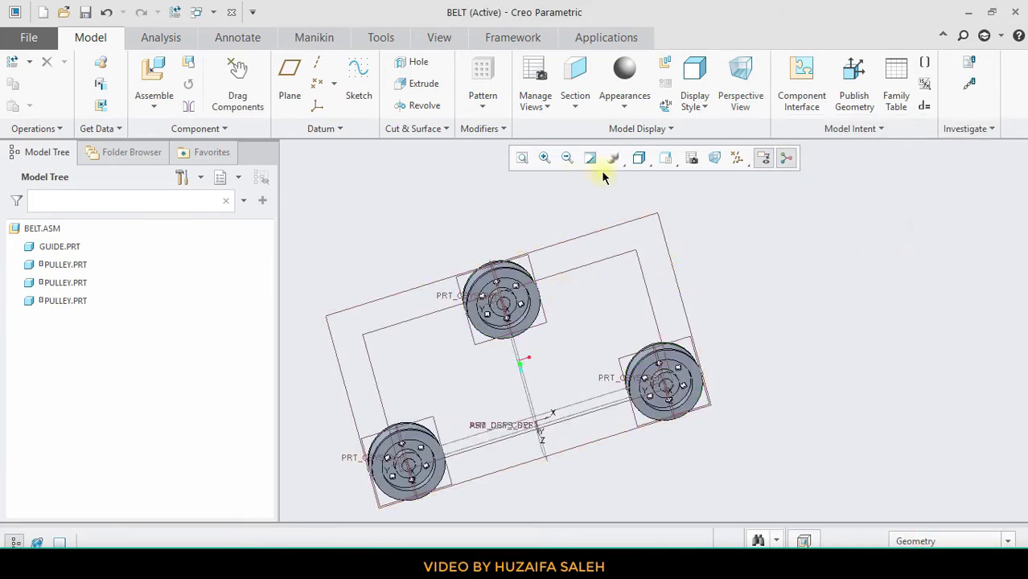
{"action": "left_click", "coordinate": [736, 158]}
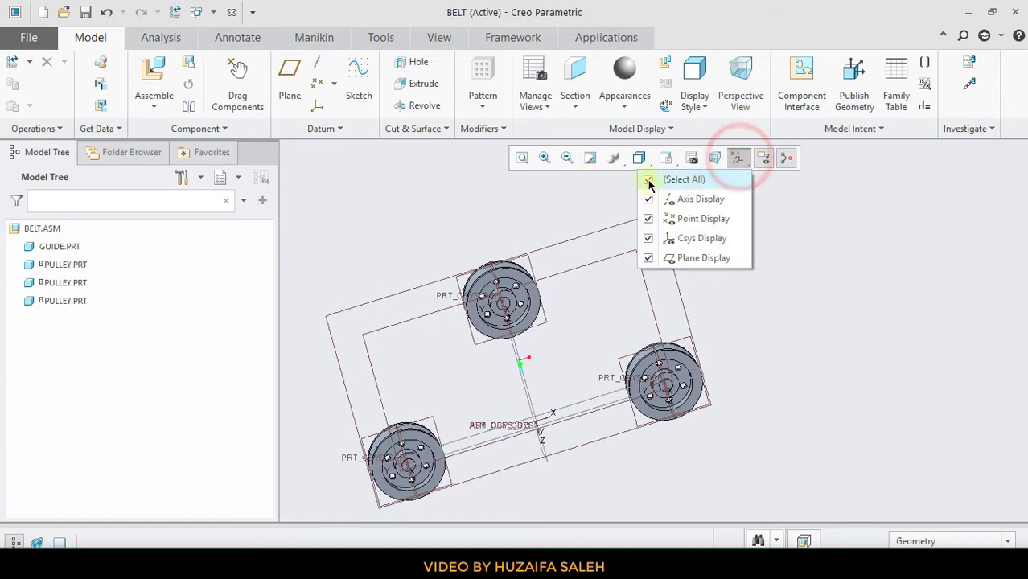
{"action": "left_click", "coordinate": [648, 179]}
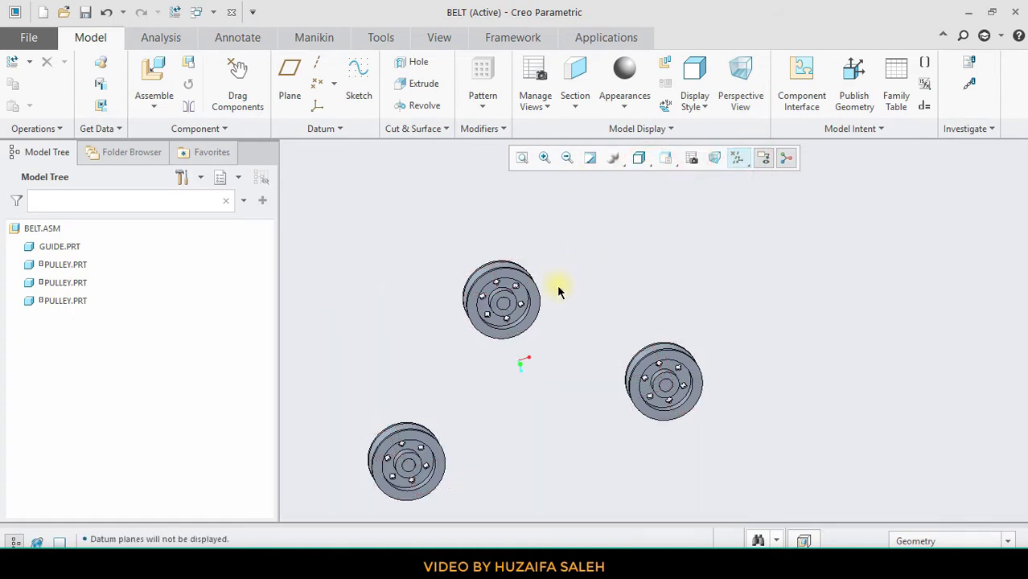
{"action": "mouse_move", "coordinate": [560, 292]}
{"action": "middle_mouse_down"}
{"action": "mouse_move", "coordinate": [522, 258]}
{"action": "mouse_move", "coordinate": [549, 292]}
{"action": "mouse_move", "coordinate": [624, 271]}
{"action": "mouse_move", "coordinate": [572, 271]}
{"action": "mouse_move", "coordinate": [563, 239]}
{"action": "mouse_move", "coordinate": [599, 257]}
{"action": "mouse_move", "coordinate": [539, 294]}
{"action": "mouse_move", "coordinate": [533, 253]}
{"action": "mouse_move", "coordinate": [552, 255]}
{"action": "middle_mouse_up"}
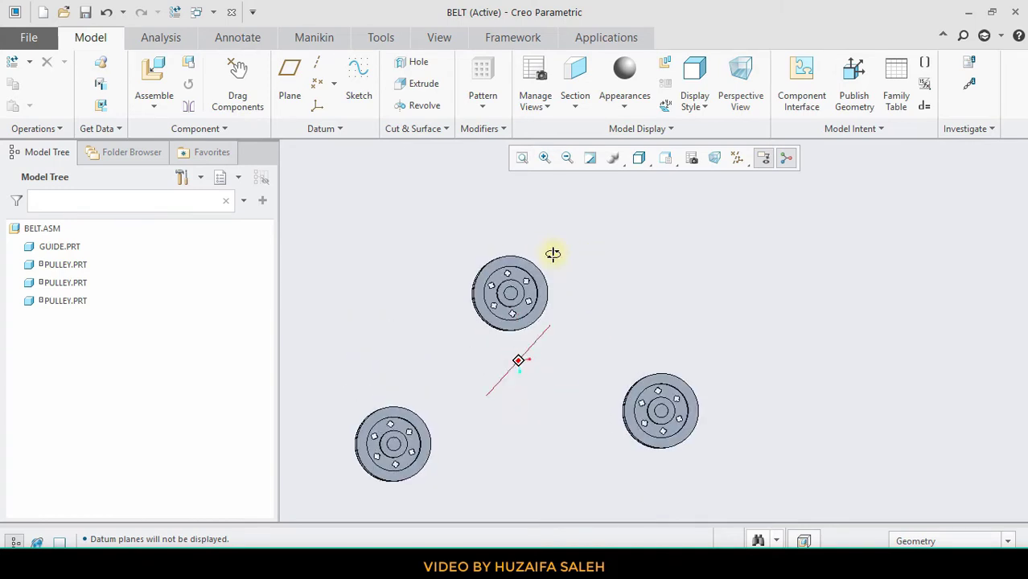
Hide GUIDE.PRT so that only the three pulleys are displayed.
{"action": "right_click", "coordinate": [69, 250]}
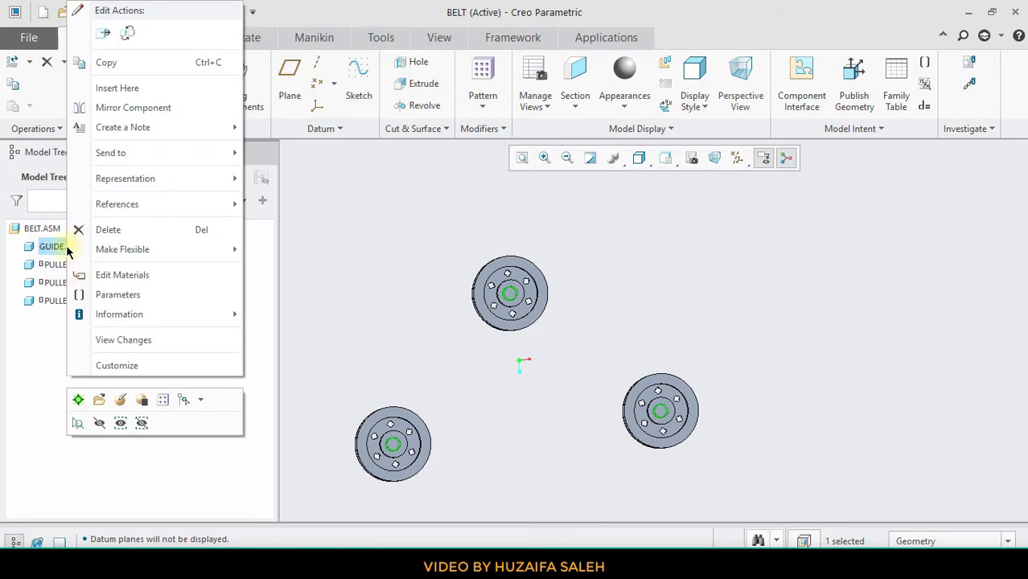
{"action": "left_click", "coordinate": [101, 426]}
{"action": "middle_click_drag", "start_coordinate": [392, 299], "coordinate": [410, 314]}
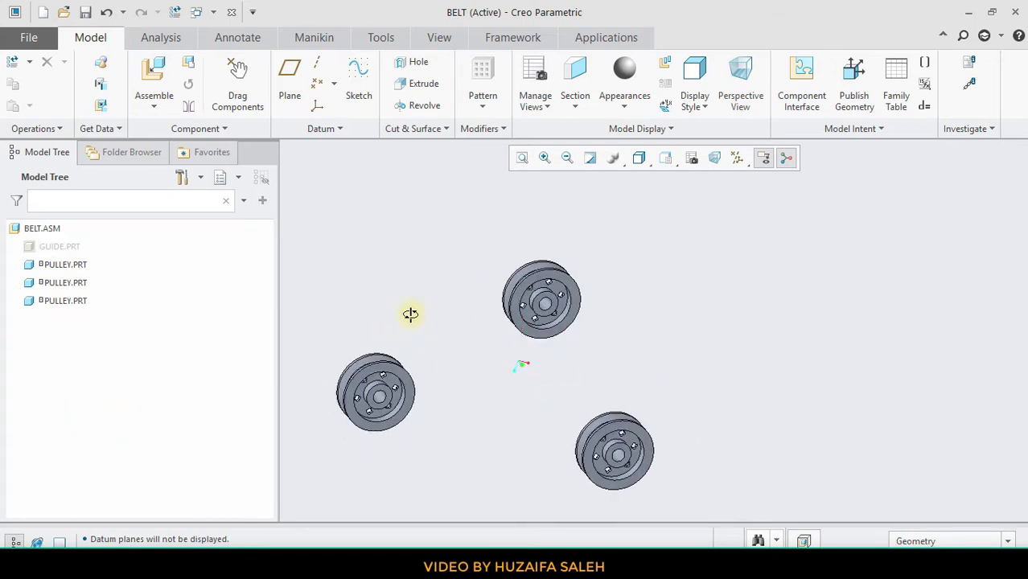
Enter the Mechanism application and start a belt connection.
{"action": "left_click", "coordinate": [633, 38]}
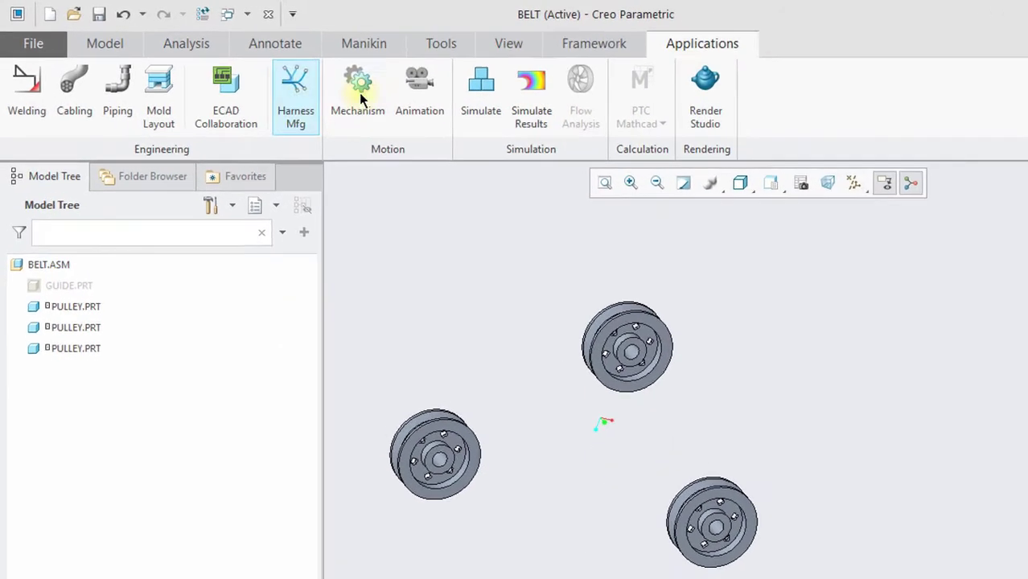
{"action": "left_click", "coordinate": [324, 75]}
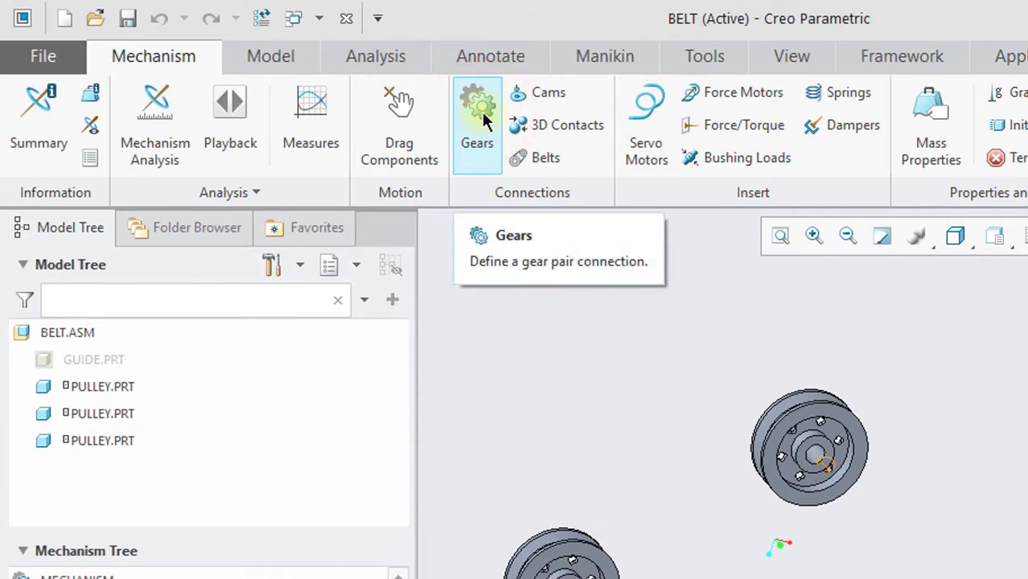
{"action": "left_click", "coordinate": [531, 165]}
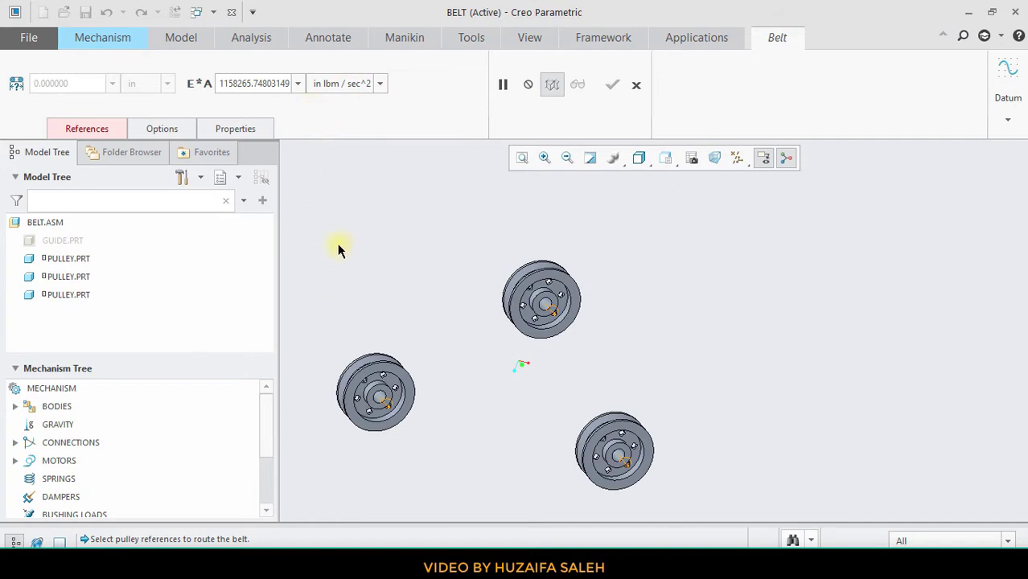
Route the belt around the groove surfaces of the lower-left pulley and the upper pulley.
{"action": "middle_click_drag", "start_coordinate": [338, 250], "coordinate": [365, 259]}
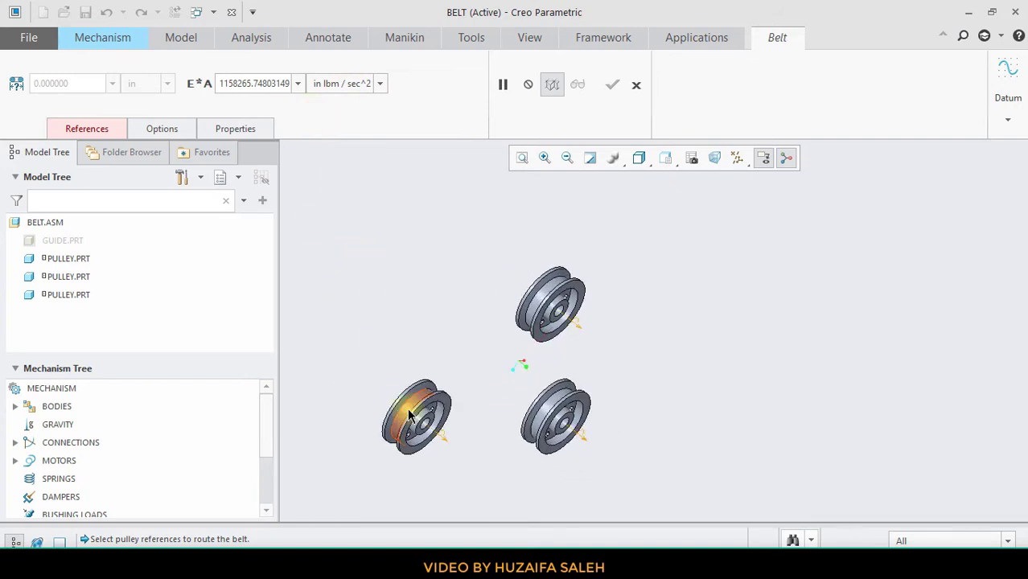
{"action": "scroll", "coordinate": [409, 415], "scroll_direction": "up", "scroll_amount": 5}
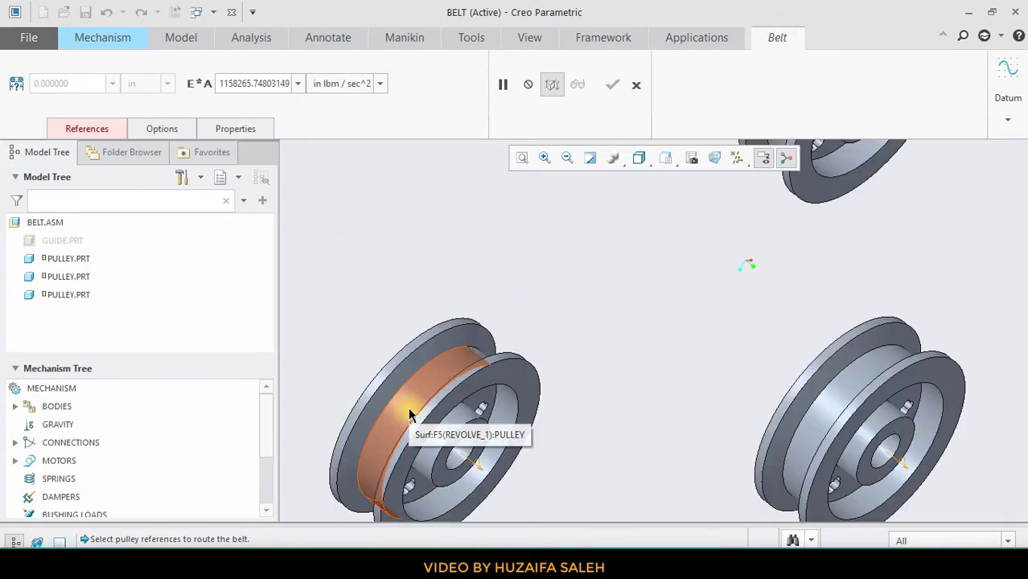
{"action": "left_click", "coordinate": [410, 415]}
{"action": "scroll", "coordinate": [426, 372], "scroll_direction": "down", "scroll_amount": 4}
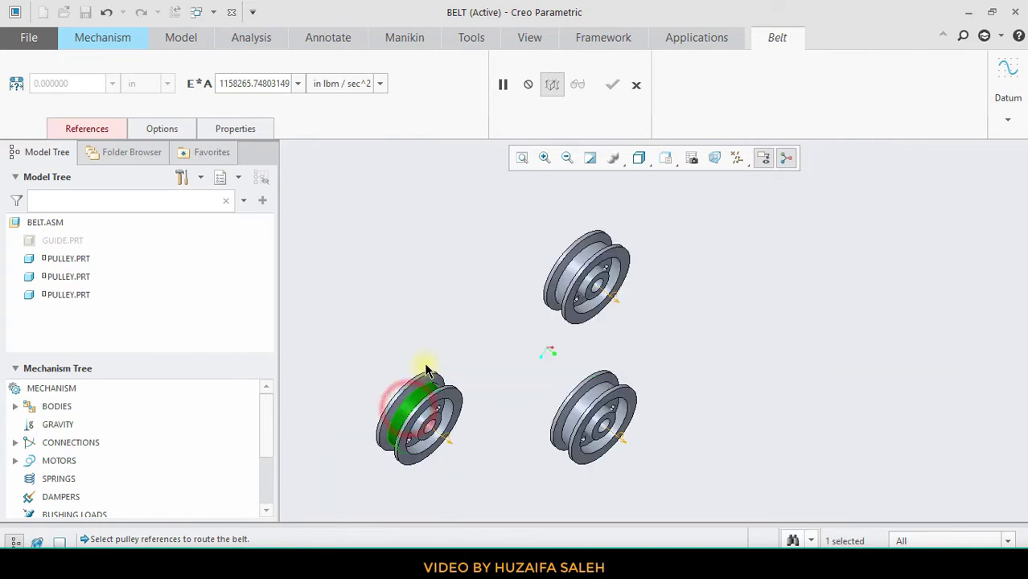
{"action": "left_click", "coordinate": [577, 269]}
{"action": "middle_click_drag", "start_coordinate": [581, 360], "coordinate": [614, 326]}
{"action": "middle_click_drag", "start_coordinate": [714, 385], "coordinate": [682, 419]}
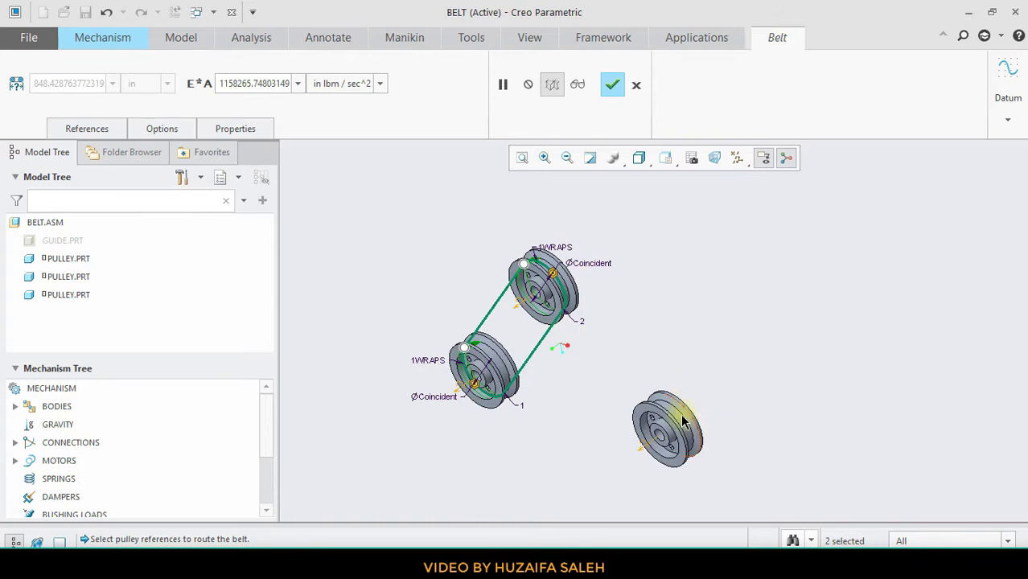
Extend the belt around the groove of the remaining third pulley and accept the belt definition.
{"action": "left_click", "coordinate": [682, 421]}
{"action": "middle_click_drag", "start_coordinate": [521, 372], "coordinate": [562, 346]}
{"action": "scroll", "coordinate": [563, 347], "scroll_direction": "down", "scroll_amount": 3}
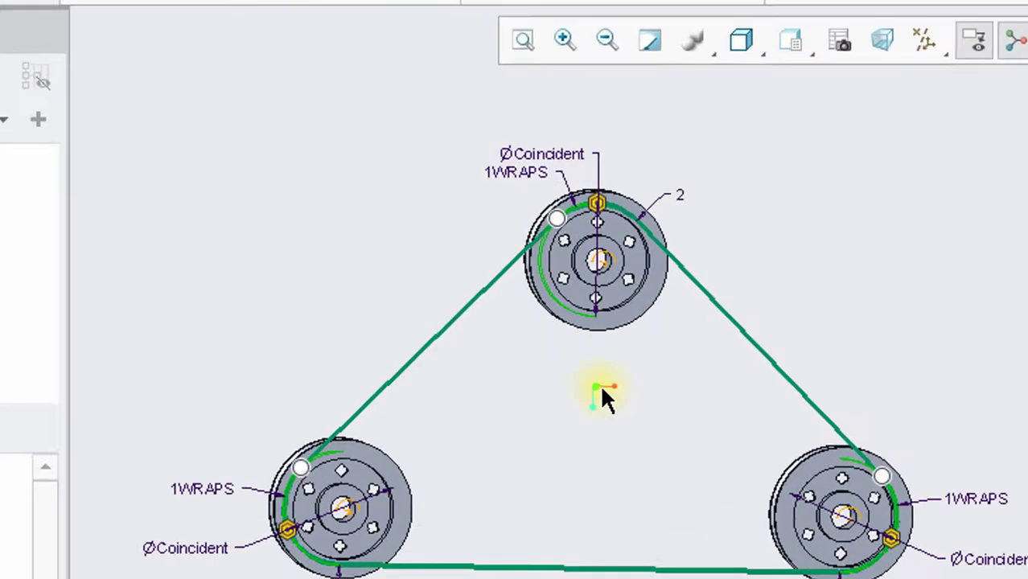
{"action": "left_click_drag", "start_coordinate": [564, 199], "coordinate": [493, 241]}
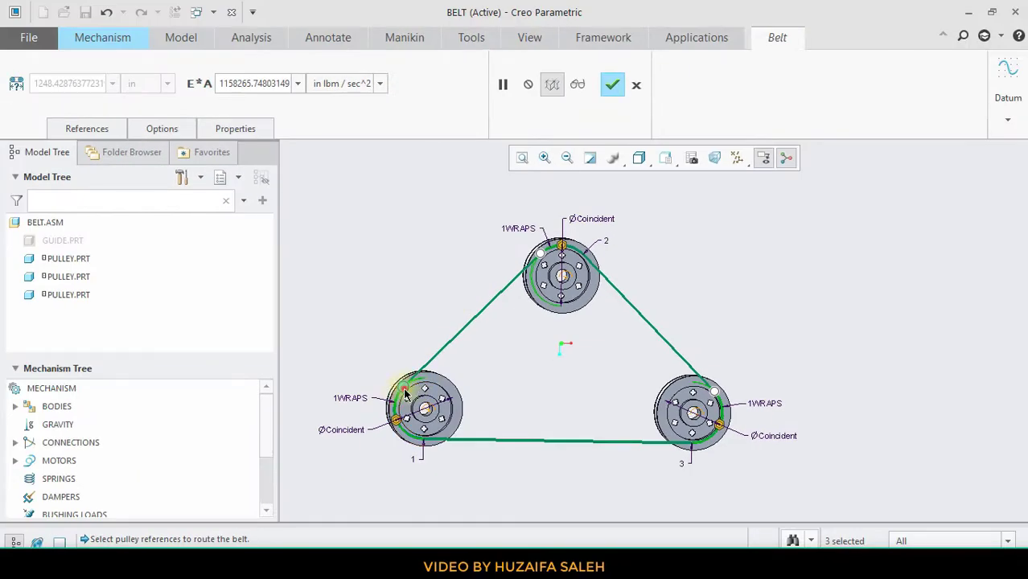
{"action": "mouse_move", "coordinate": [405, 394]}
{"action": "left_mouse_down"}
{"action": "mouse_move", "coordinate": [443, 450]}
{"action": "mouse_move", "coordinate": [439, 414]}
{"action": "mouse_move", "coordinate": [406, 384]}
{"action": "mouse_move", "coordinate": [392, 404]}
{"action": "left_mouse_up"}
{"action": "left_click", "coordinate": [611, 85]}
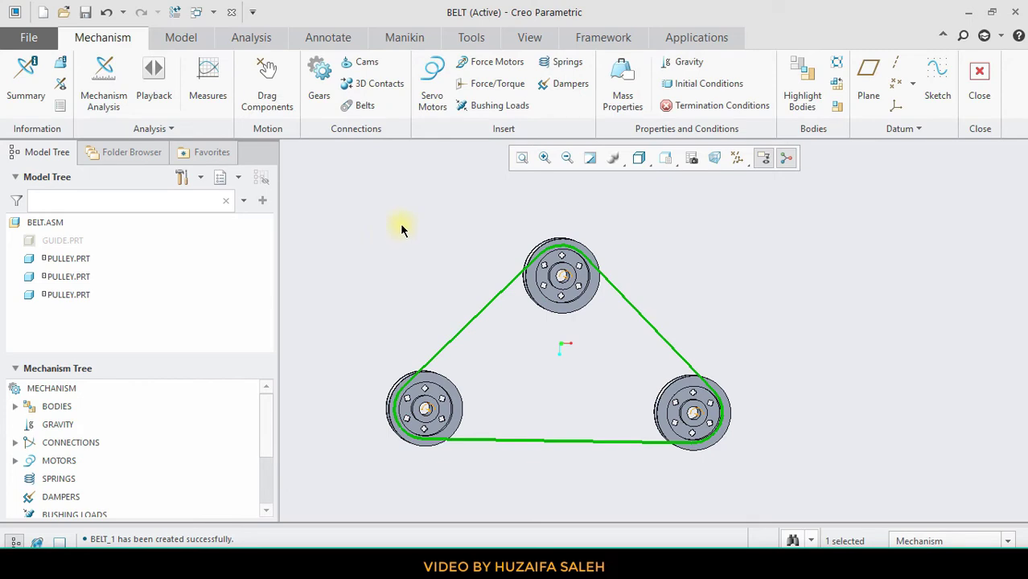
Create a servo motor on the upper pulley's pin joint axis with Angular Velocity as its driven quantity.
{"action": "left_click", "coordinate": [557, 278]}
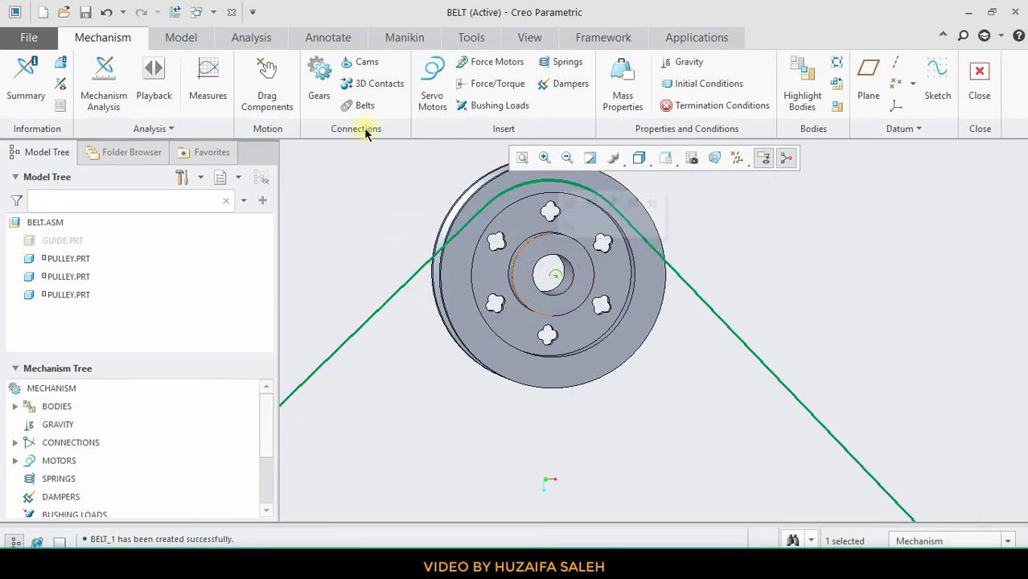
{"action": "left_click", "coordinate": [431, 87]}
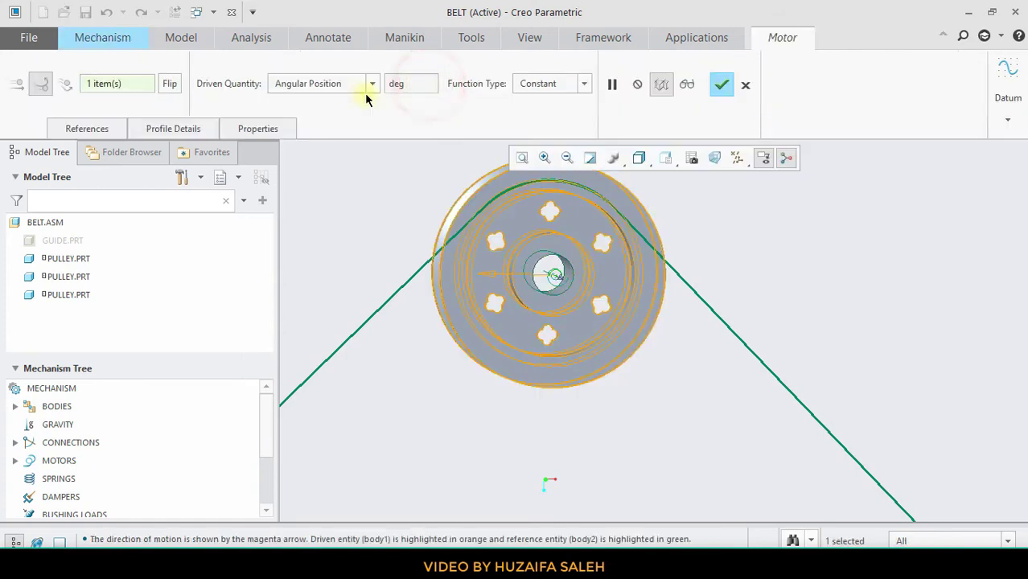
{"action": "left_click", "coordinate": [325, 83]}
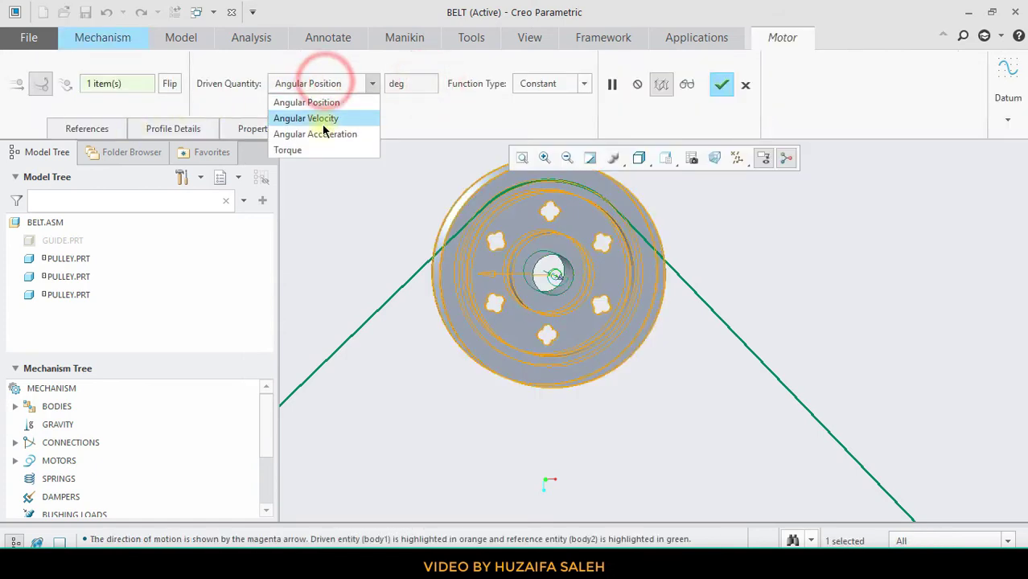
{"action": "left_click", "coordinate": [323, 121]}
Set the motor's constant coefficient A to 15 deg/sec and accept the motor.
{"action": "left_click", "coordinate": [183, 135]}
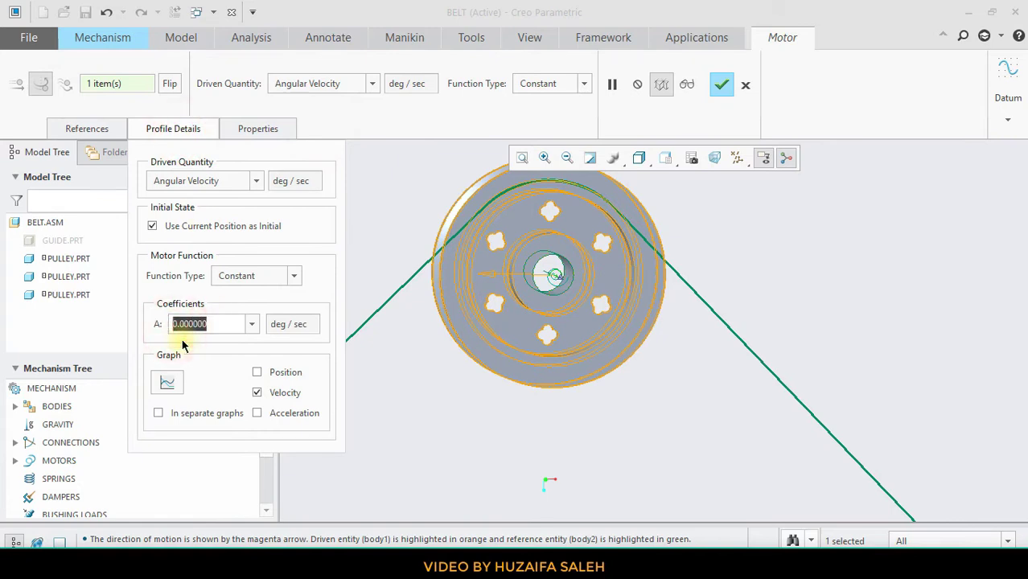
{"action": "type", "text": "15"}
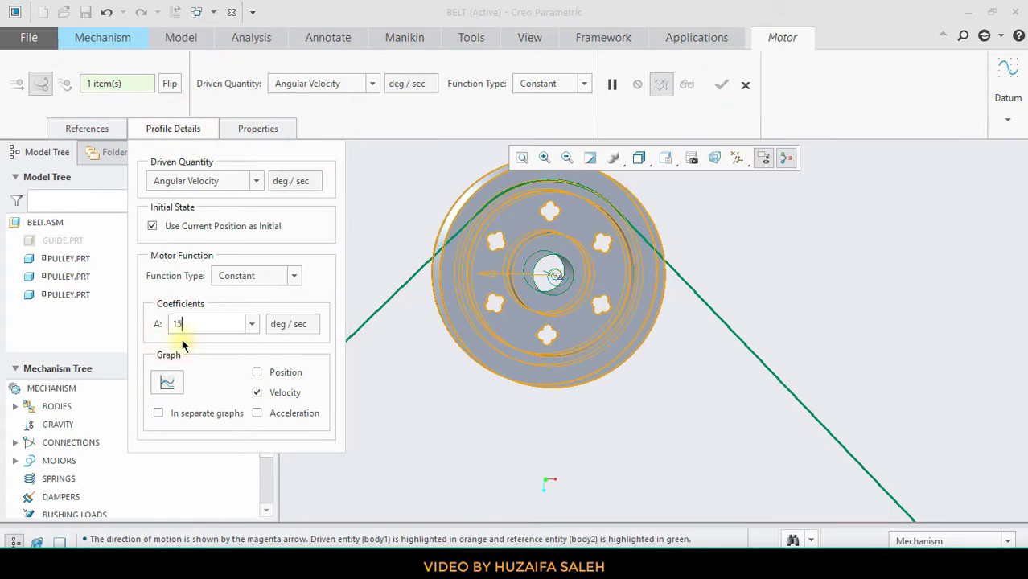
{"action": "key", "text": "Return"}
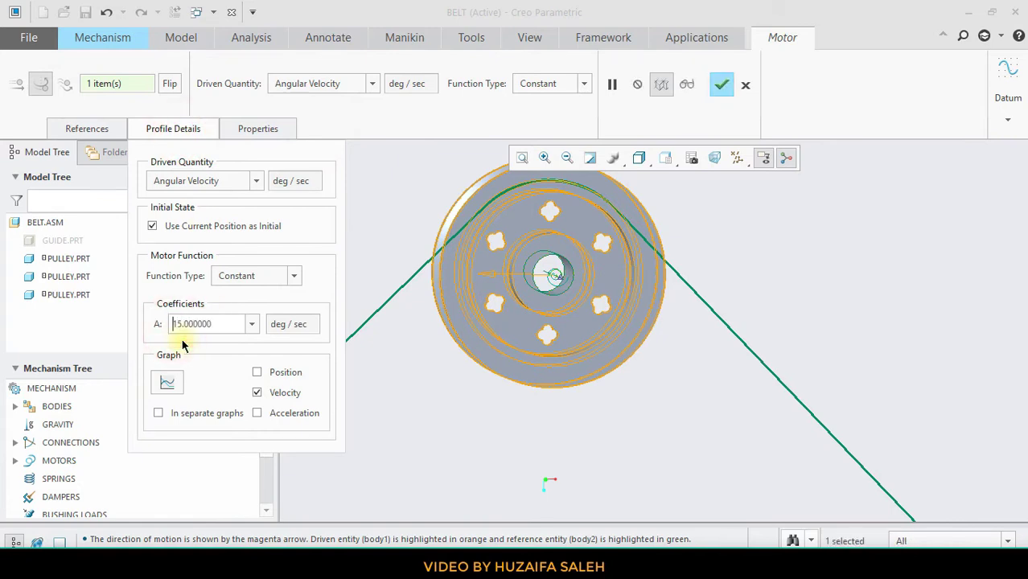
{"action": "left_click", "coordinate": [720, 88]}
{"action": "scroll", "coordinate": [438, 213], "scroll_direction": "down", "scroll_amount": 5}
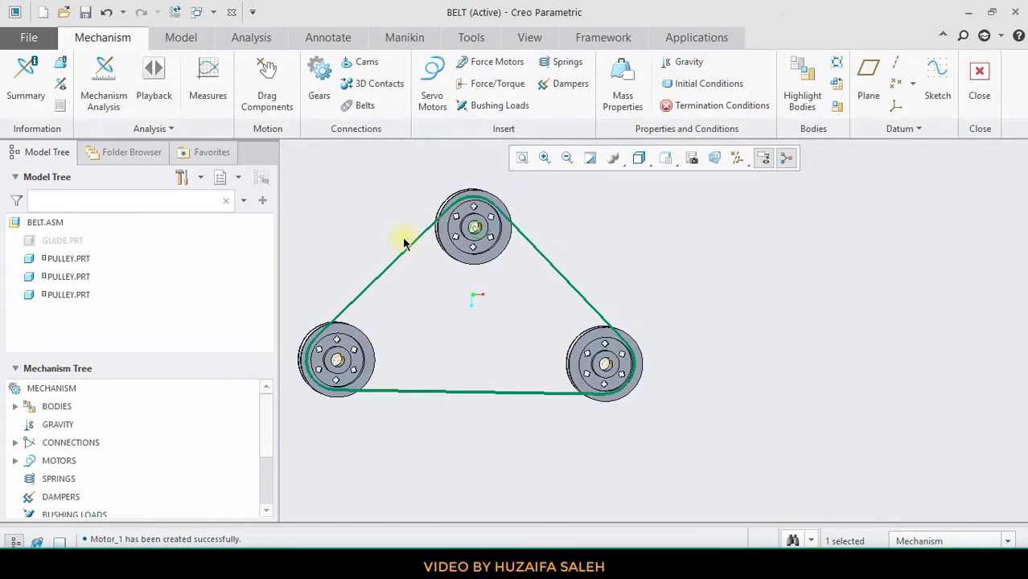
Start a new Position mechanism analysis and set its end time to 100.
{"action": "middle_click_drag", "start_coordinate": [404, 243], "coordinate": [429, 257]}
{"action": "left_click", "coordinate": [104, 80]}
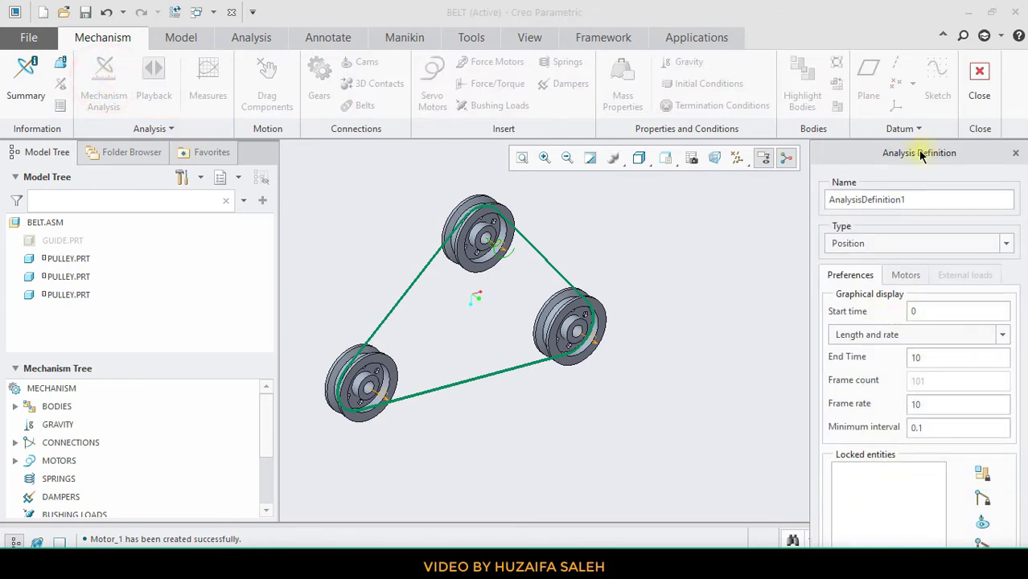
{"action": "left_click_drag", "start_coordinate": [921, 154], "coordinate": [879, 52]}
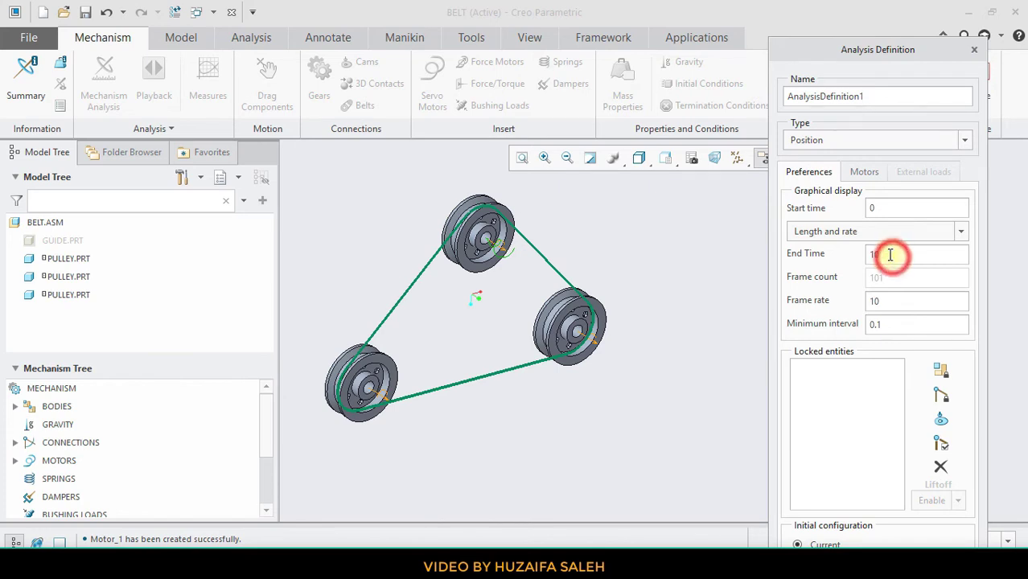
{"action": "double_click", "coordinate": [858, 50]}
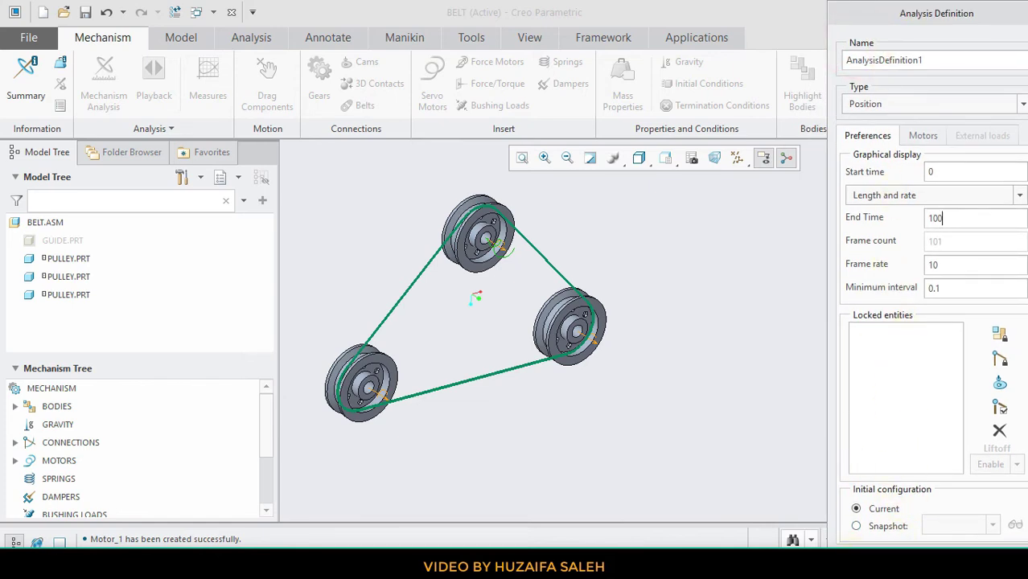
Check the motor assigned to the analysis, run the analysis, stop it partway and close the definition.
{"action": "left_click", "coordinate": [915, 136]}
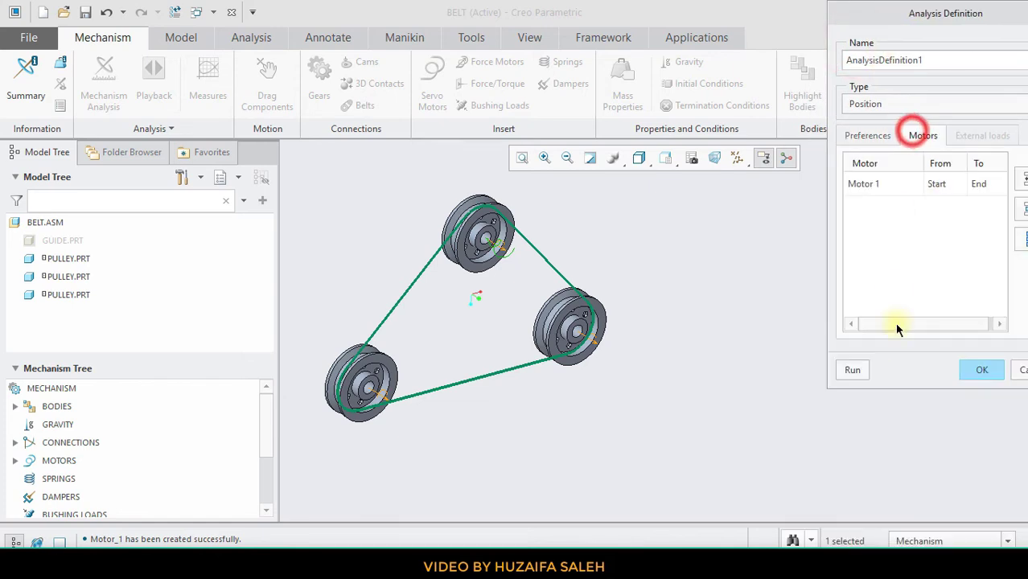
{"action": "left_click", "coordinate": [854, 370]}
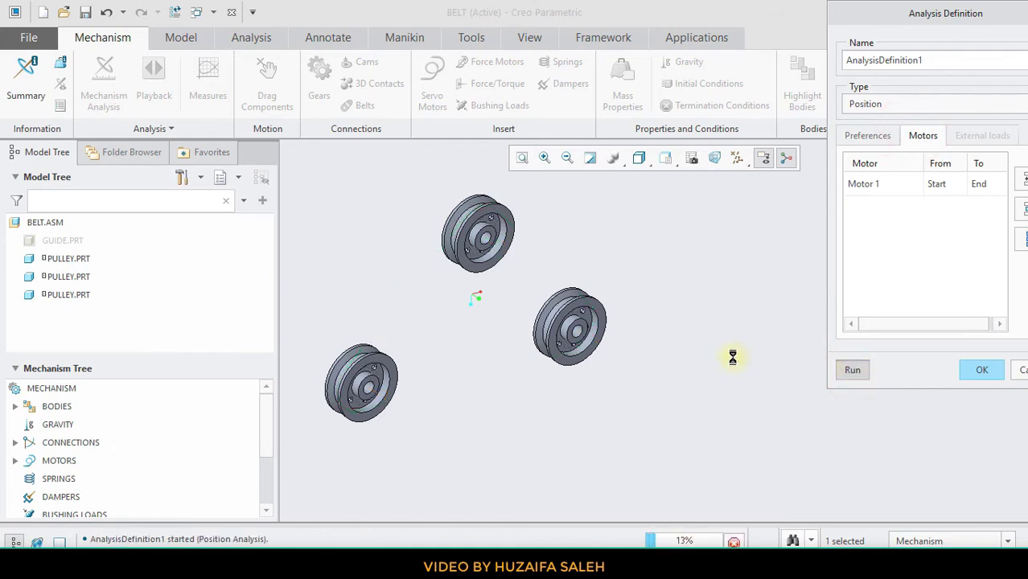
{"action": "left_click", "coordinate": [734, 542]}
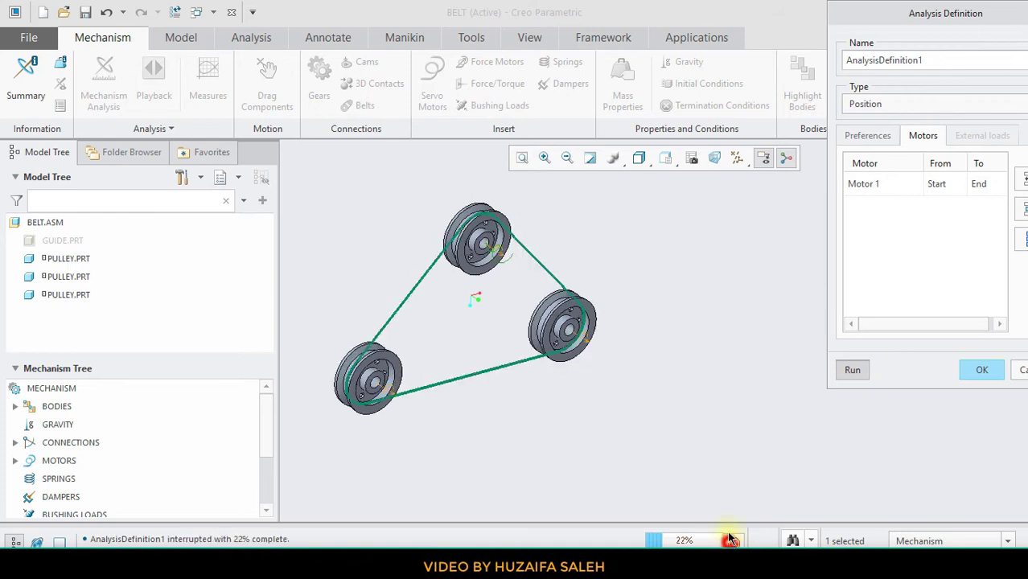
{"action": "middle_click_drag", "start_coordinate": [592, 349], "coordinate": [557, 337]}
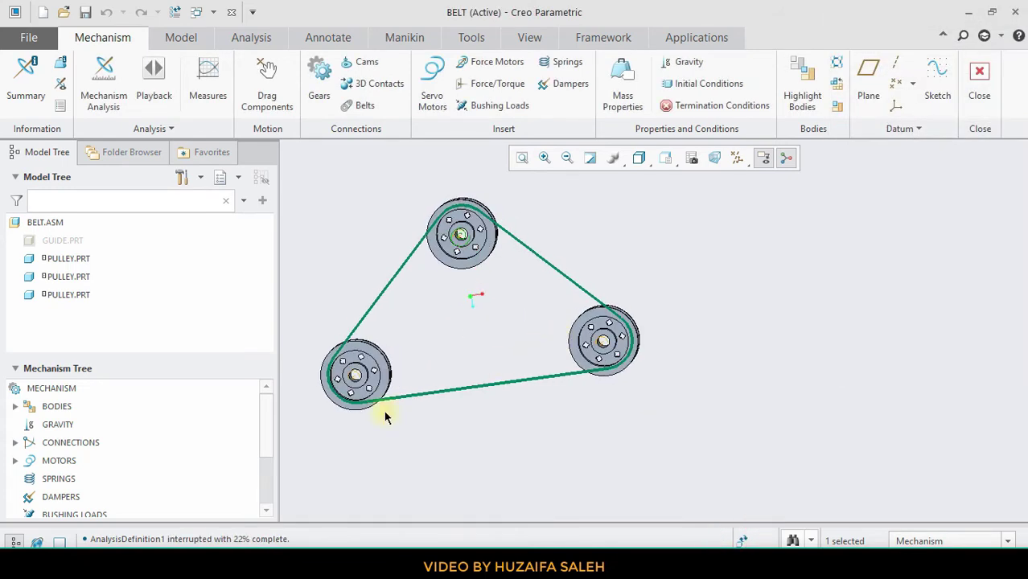
Reopen AnalysisDefinition1 and rerun it, overwriting the existing result set, and stop the run before it completes.
{"action": "scroll", "coordinate": [37, 496], "scroll_direction": "down", "scroll_amount": 3}
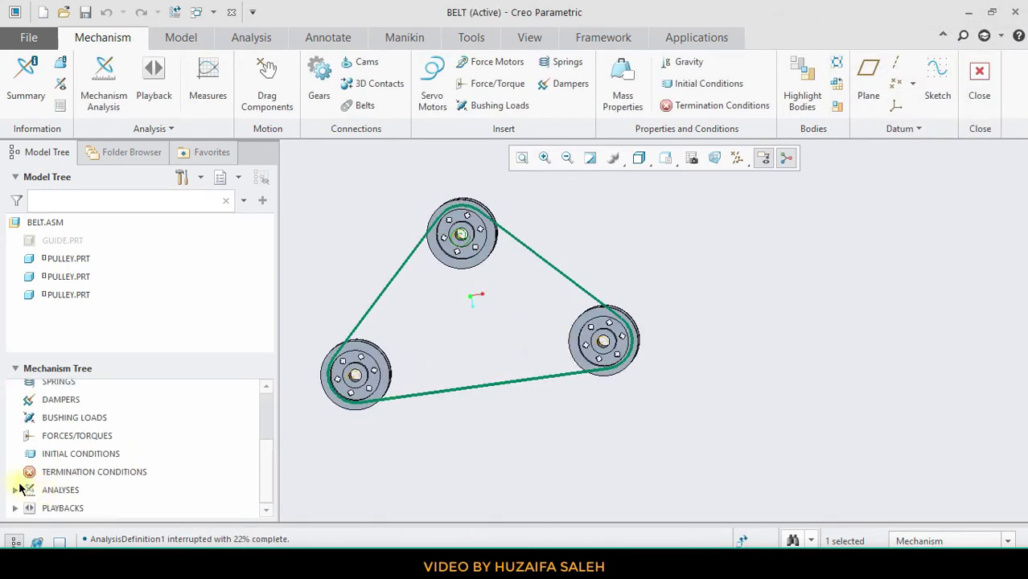
{"action": "left_click", "coordinate": [14, 491]}
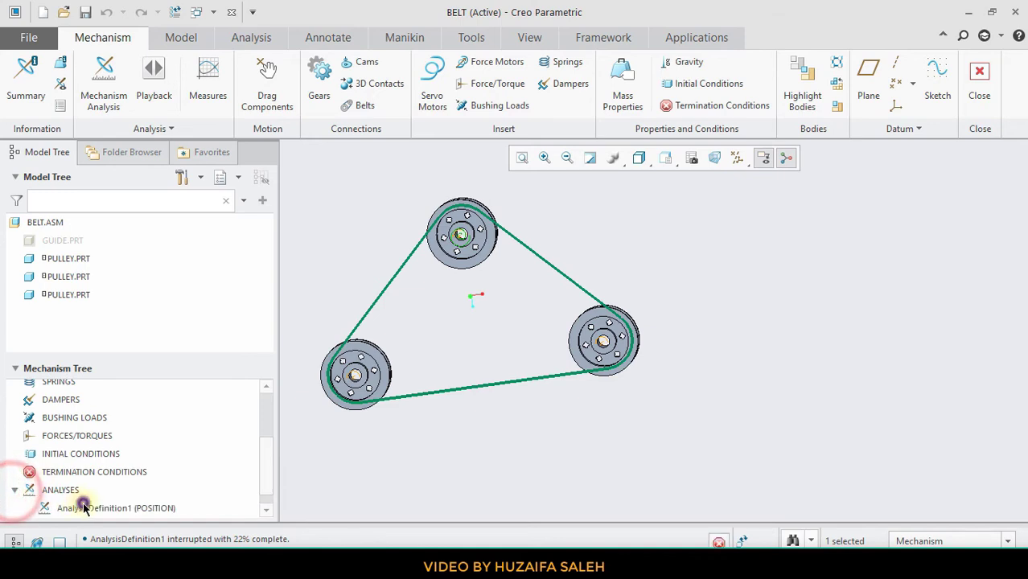
{"action": "right_click", "coordinate": [80, 508]}
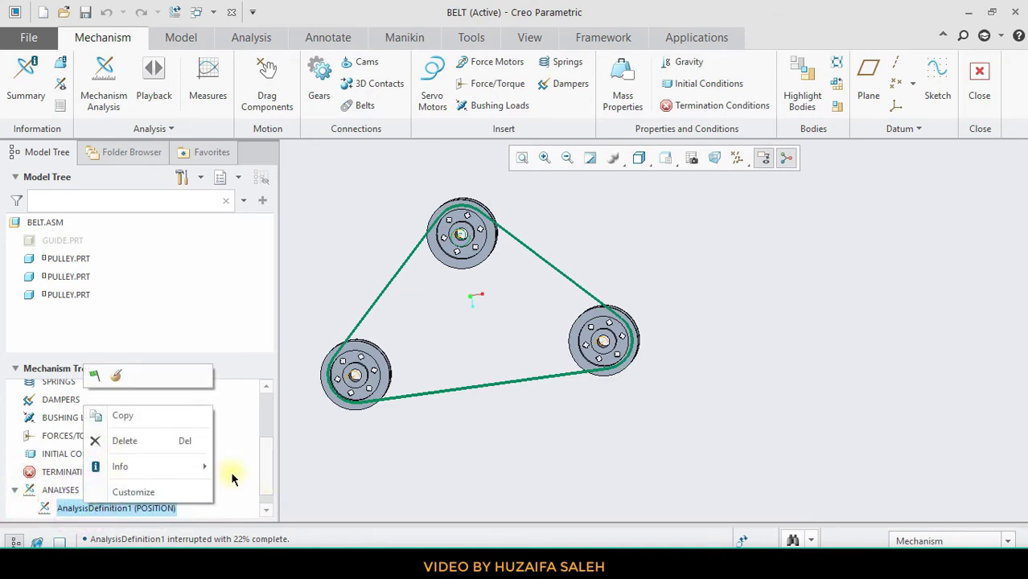
{"action": "left_click", "coordinate": [238, 448]}
{"action": "scroll", "coordinate": [179, 487], "scroll_direction": "down", "scroll_amount": 1}
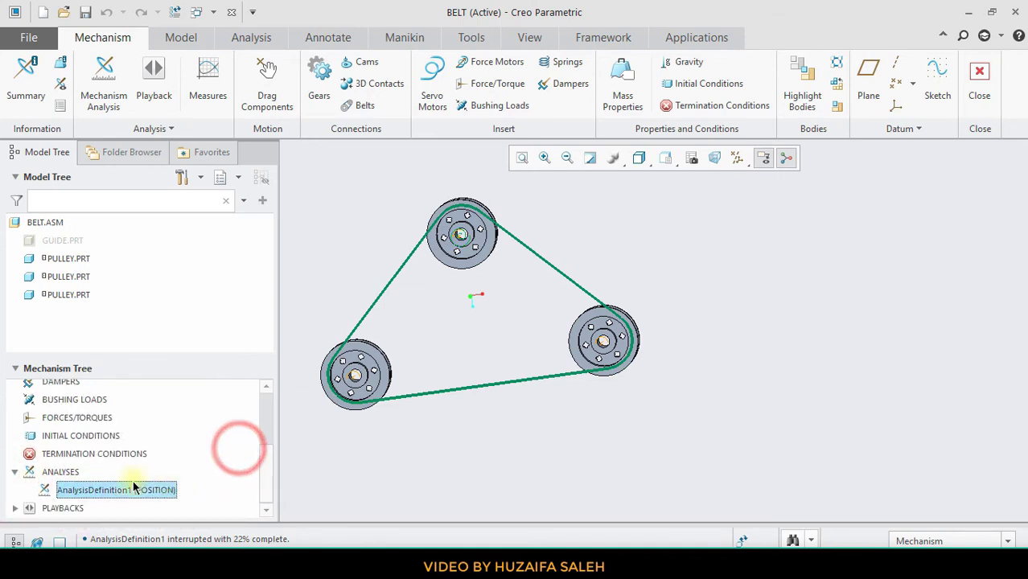
{"action": "right_click", "coordinate": [131, 492]}
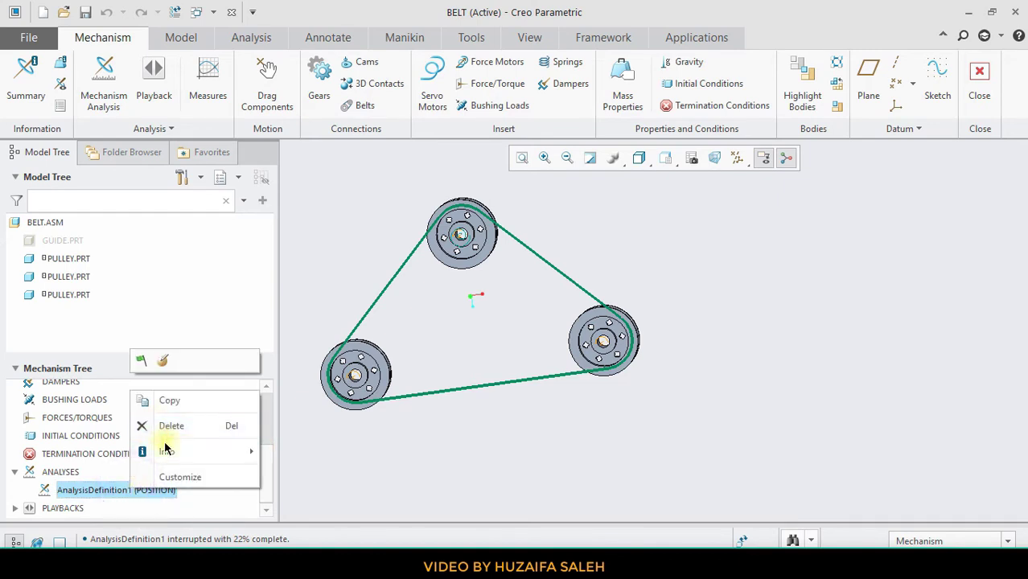
{"action": "left_click", "coordinate": [161, 361]}
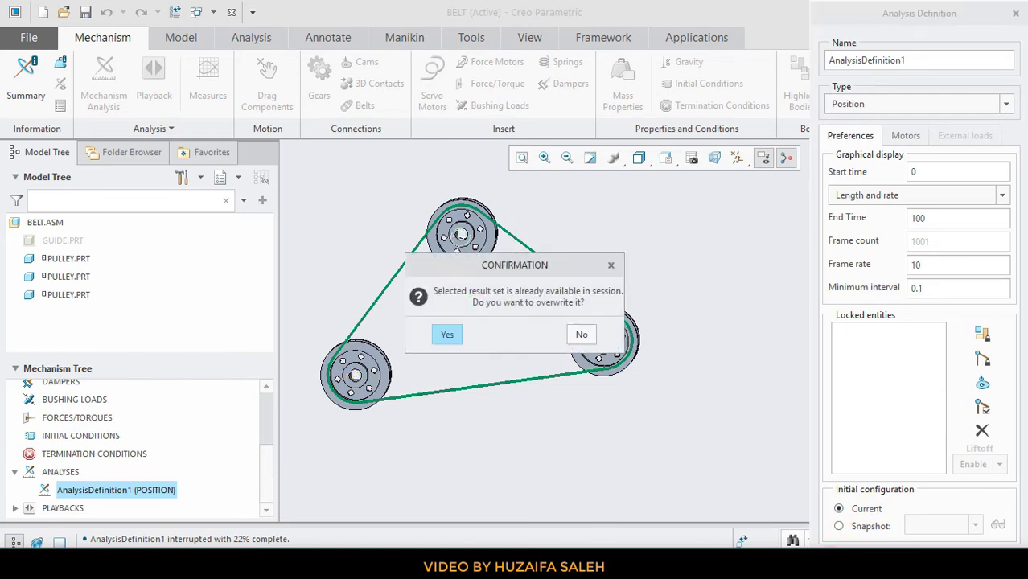
{"action": "left_click", "coordinate": [447, 336]}
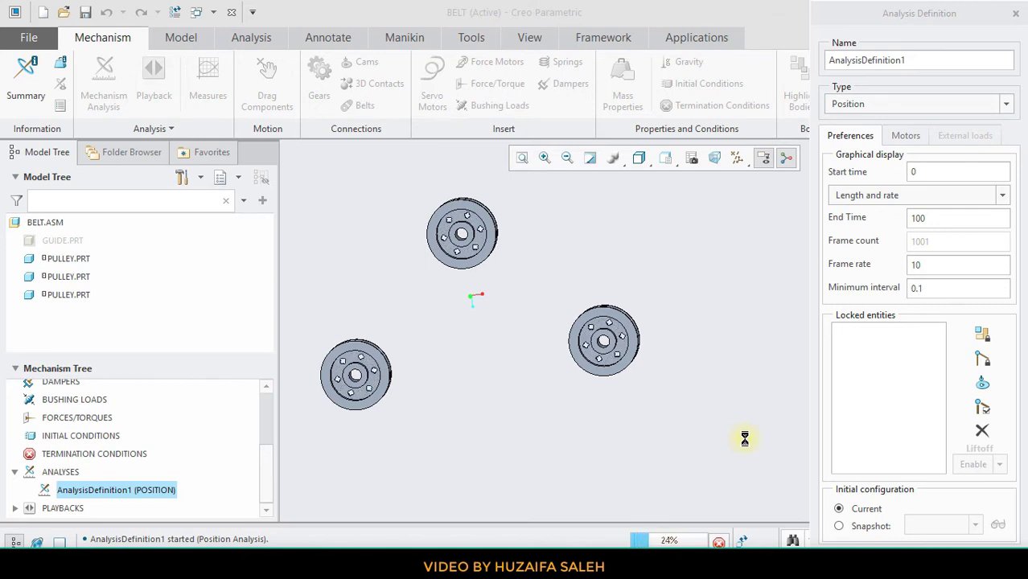
{"action": "left_click", "coordinate": [718, 541]}
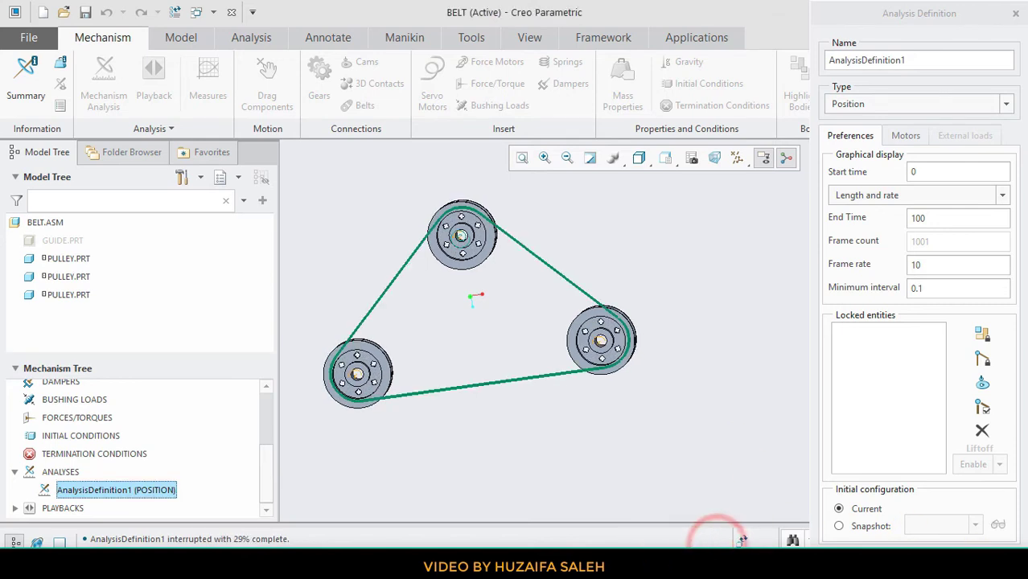
{"action": "left_click", "coordinate": [698, 483]}
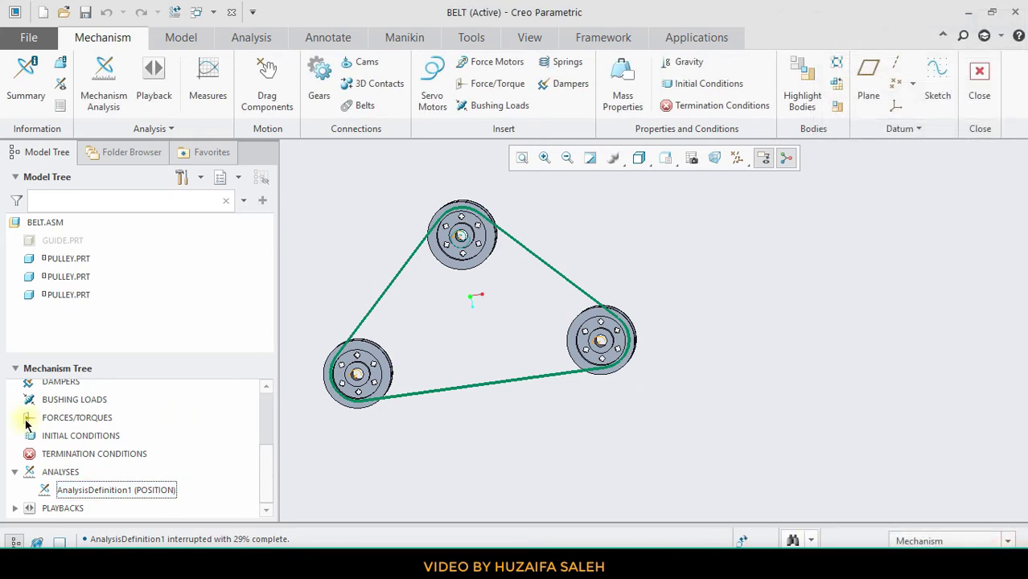
Exit the Mechanism application, saving the motion results as AnalysisDefinition1.pbk in the Documents folder.
{"action": "scroll", "coordinate": [523, 386], "scroll_direction": "up", "scroll_amount": 5}
{"action": "scroll", "coordinate": [470, 382], "scroll_direction": "down", "scroll_amount": 5}
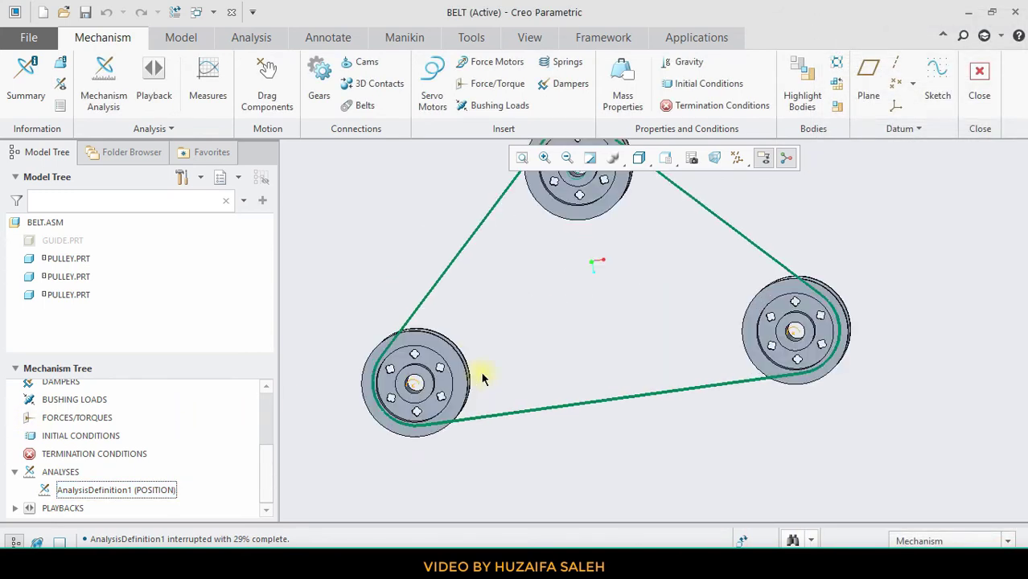
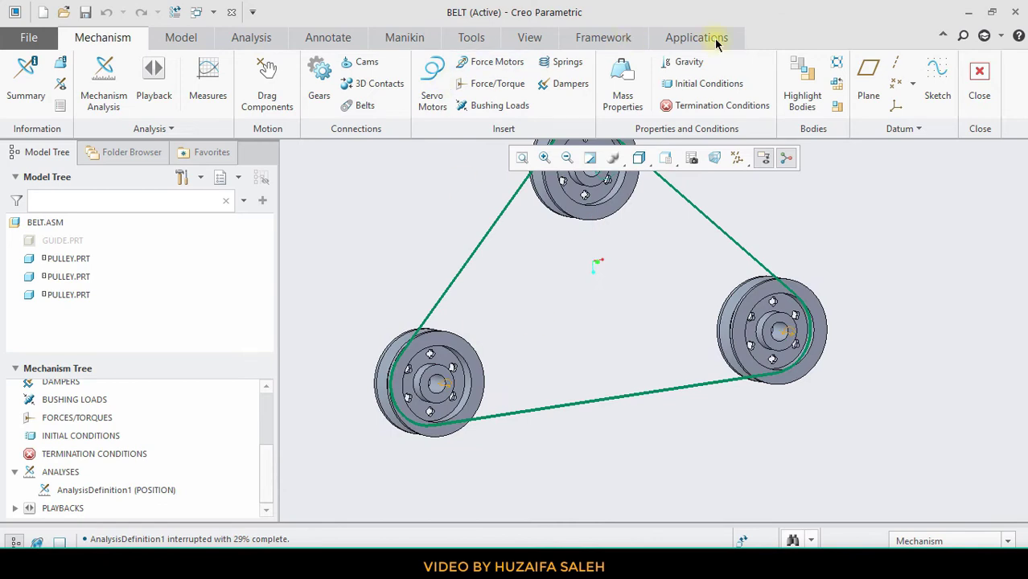
{"action": "left_click", "coordinate": [980, 77]}
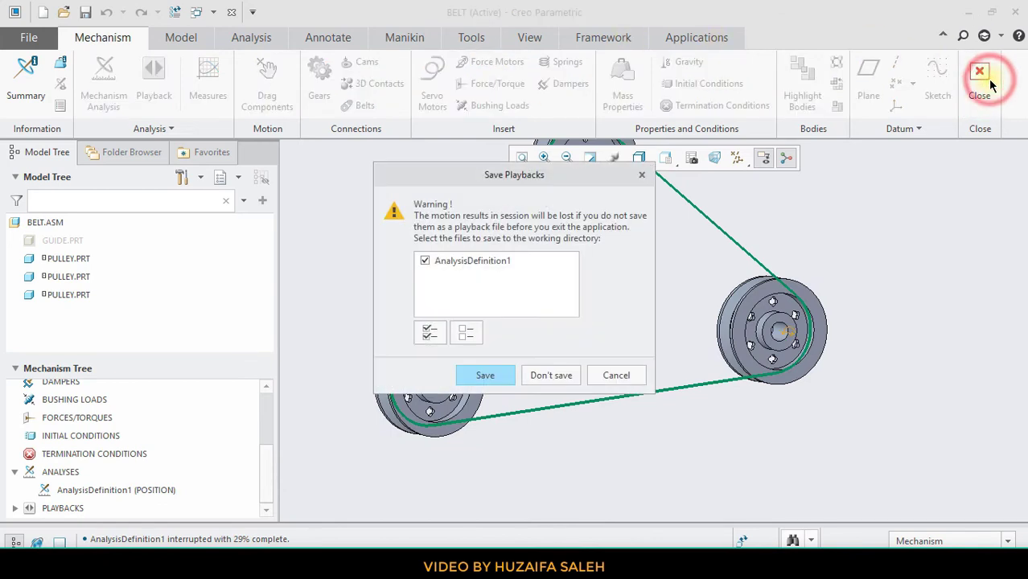
{"action": "left_click", "coordinate": [486, 376]}
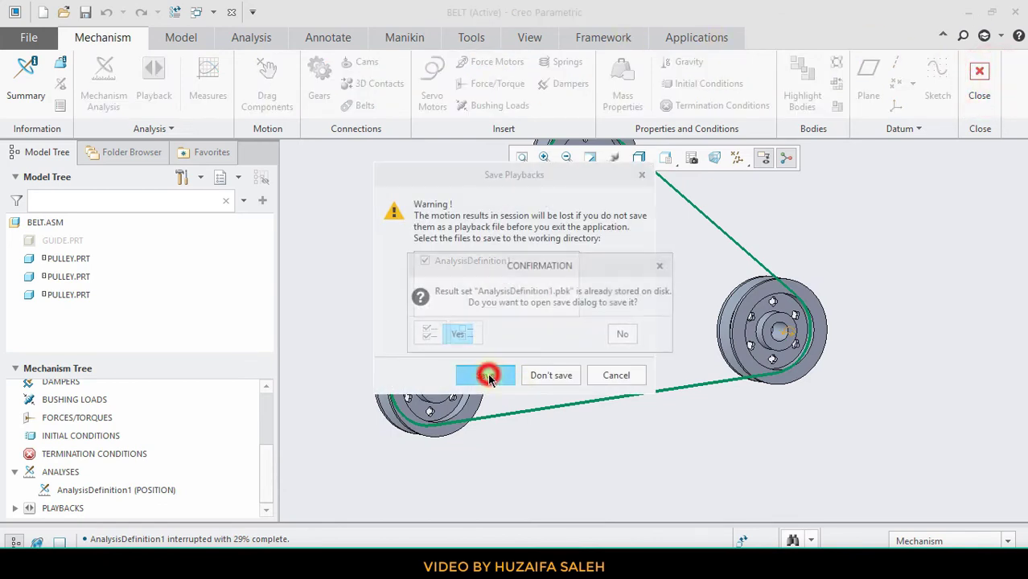
{"action": "left_click", "coordinate": [453, 333]}
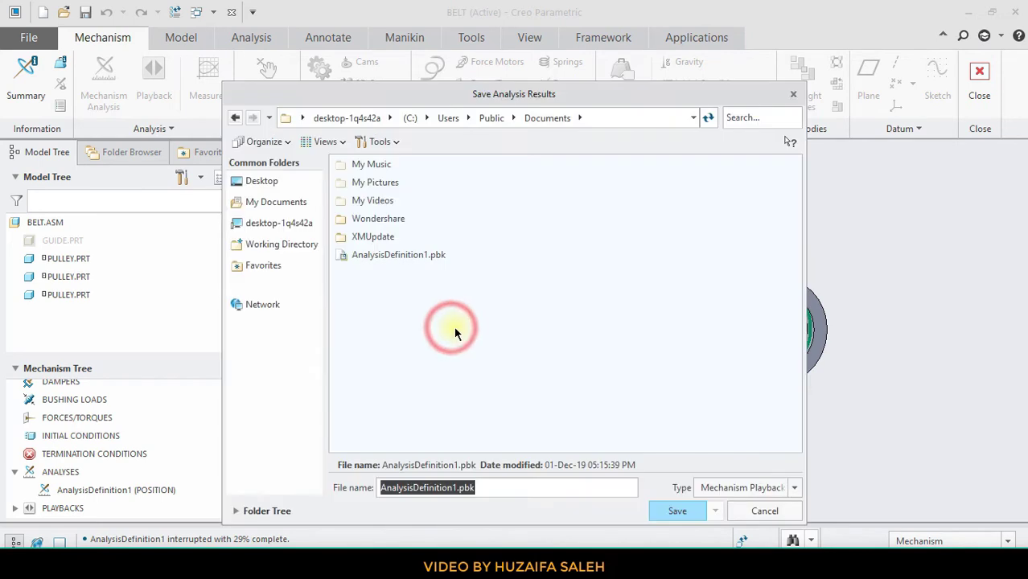
{"action": "left_click", "coordinate": [677, 510]}
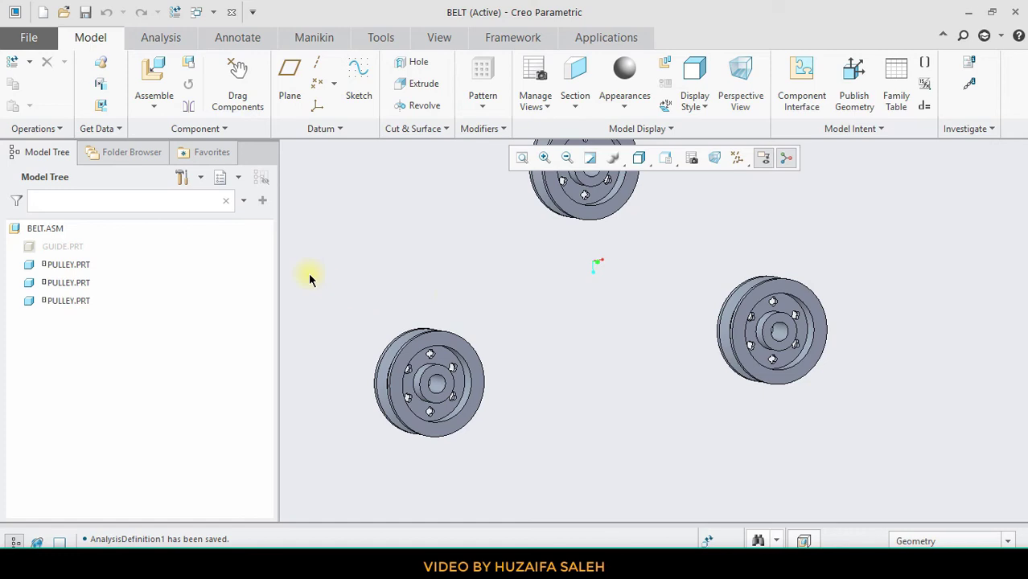
Enter the Mechanism application again and select Belt 1 among the belt connections.
{"action": "left_click", "coordinate": [601, 38]}
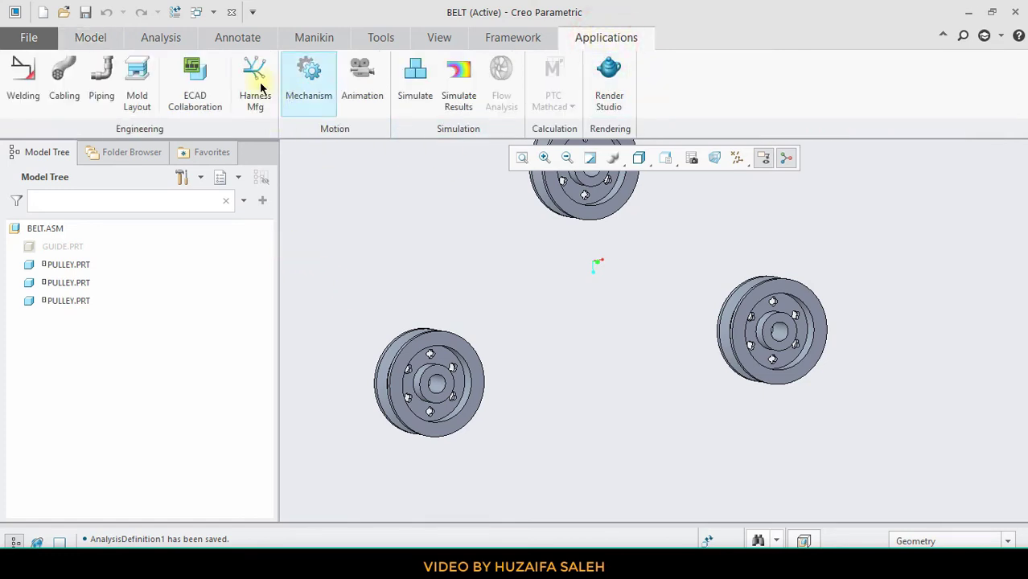
{"action": "left_click", "coordinate": [307, 76]}
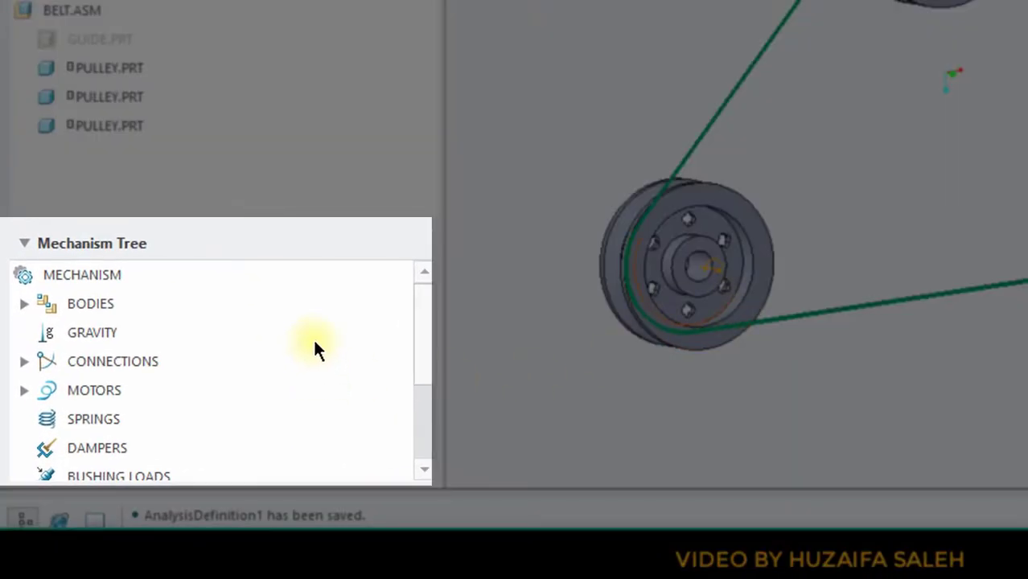
{"action": "left_click", "coordinate": [20, 363]}
{"action": "scroll", "coordinate": [93, 347], "scroll_direction": "down", "scroll_amount": 1}
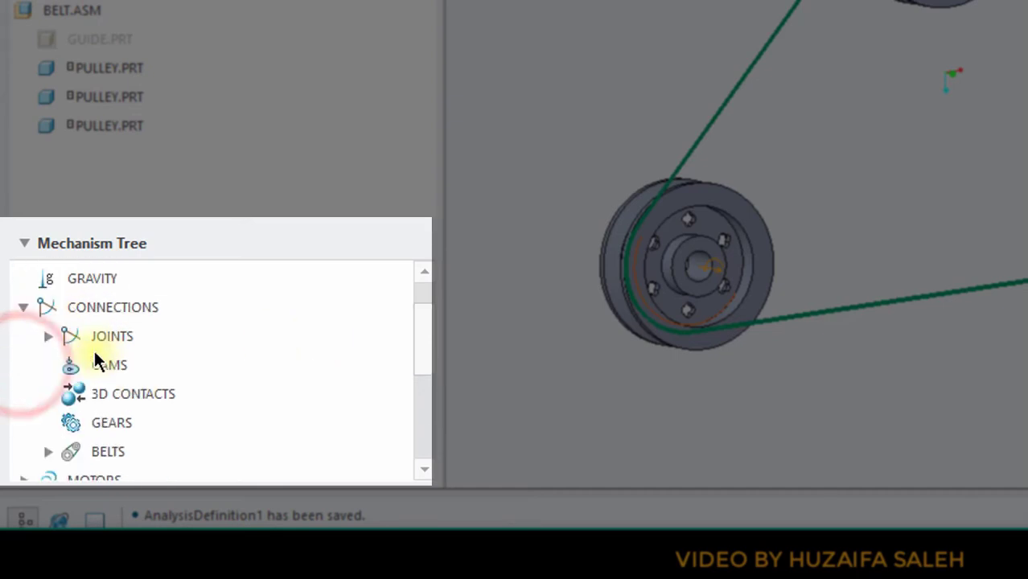
{"action": "scroll", "coordinate": [84, 426], "scroll_direction": "down", "scroll_amount": 2}
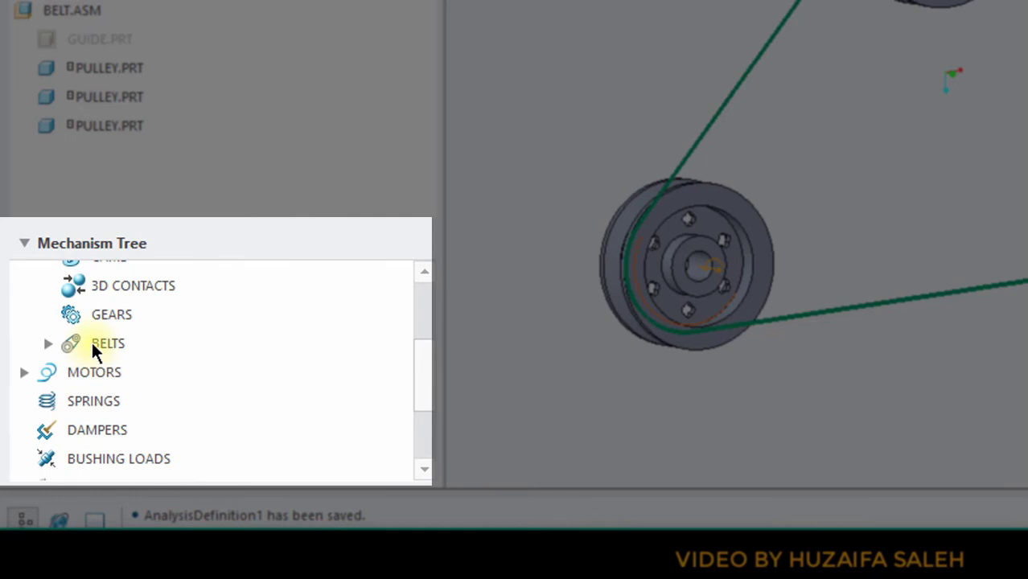
{"action": "scroll", "coordinate": [95, 370], "scroll_direction": "up", "scroll_amount": 1}
{"action": "left_click", "coordinate": [83, 394]}
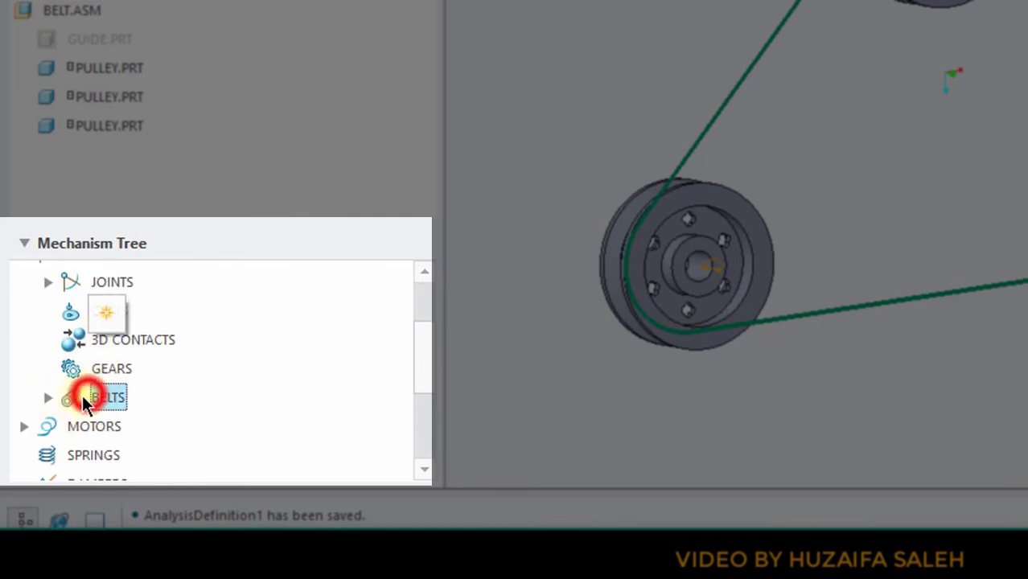
{"action": "left_click", "coordinate": [48, 397]}
{"action": "left_click", "coordinate": [152, 427]}
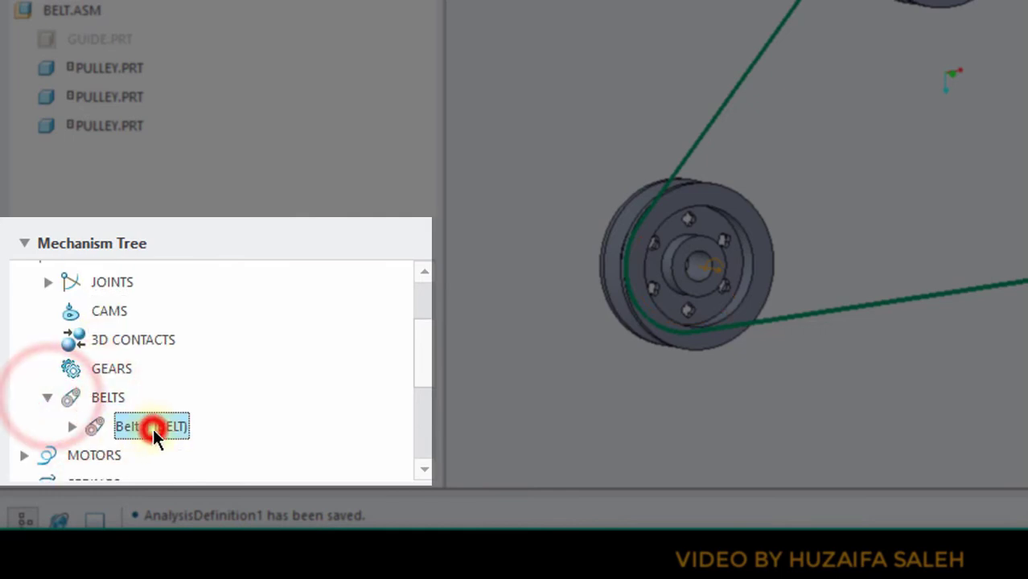
Make a solid part from Belt 1 with the file name belts, using the Empty creation method.
{"action": "right_click", "coordinate": [153, 427]}
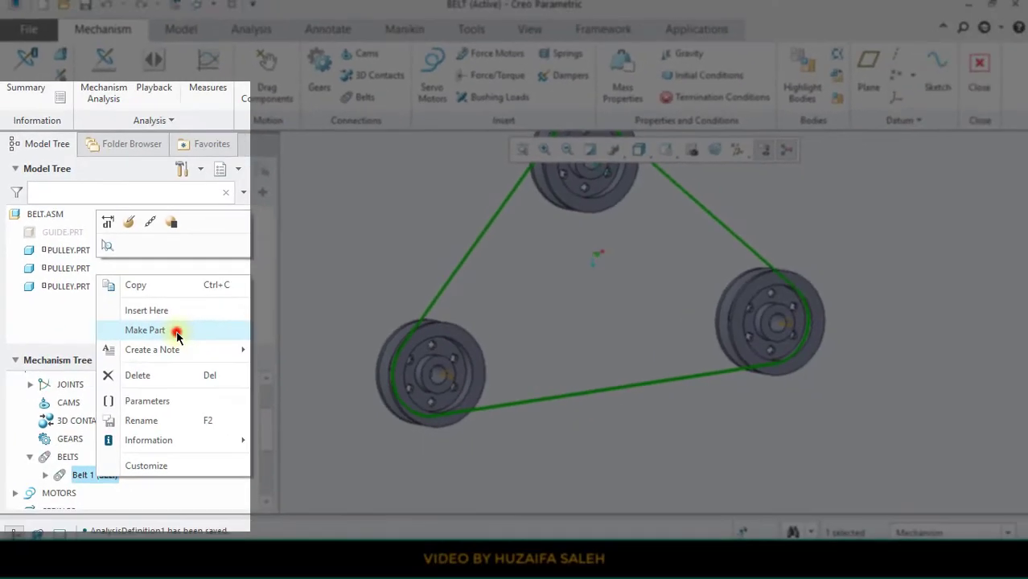
{"action": "left_click", "coordinate": [177, 337]}
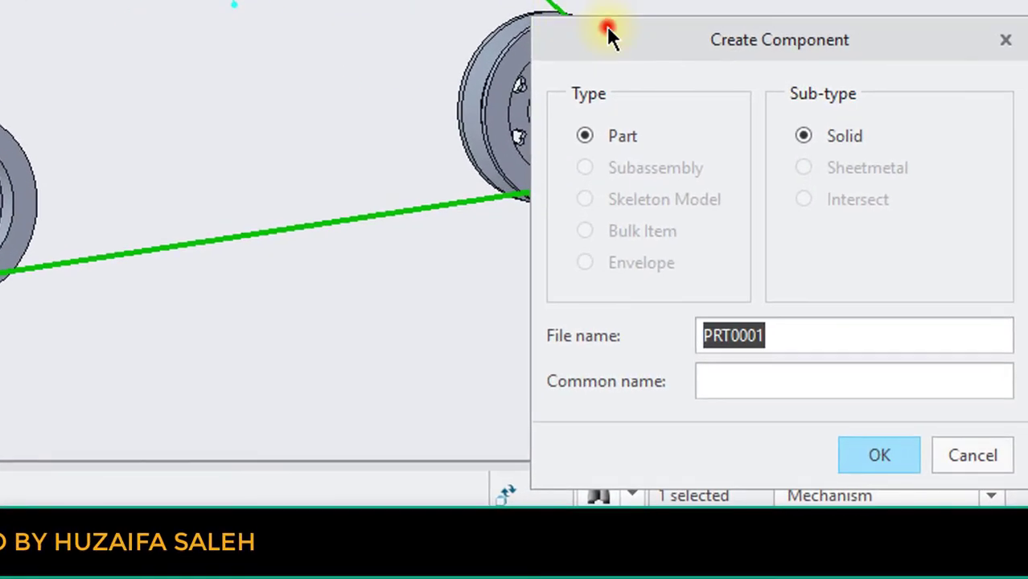
{"action": "mouse_move", "coordinate": [607, 33]}
{"action": "left_mouse_down"}
{"action": "mouse_move", "coordinate": [657, 22]}
{"action": "mouse_move", "coordinate": [615, 24]}
{"action": "left_mouse_up"}
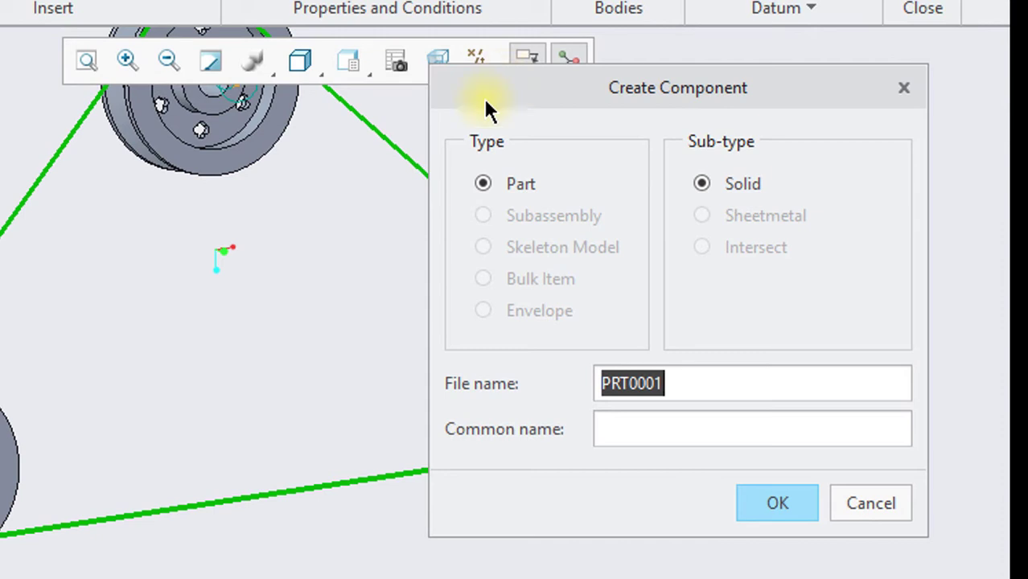
{"action": "type", "text": "belts"}
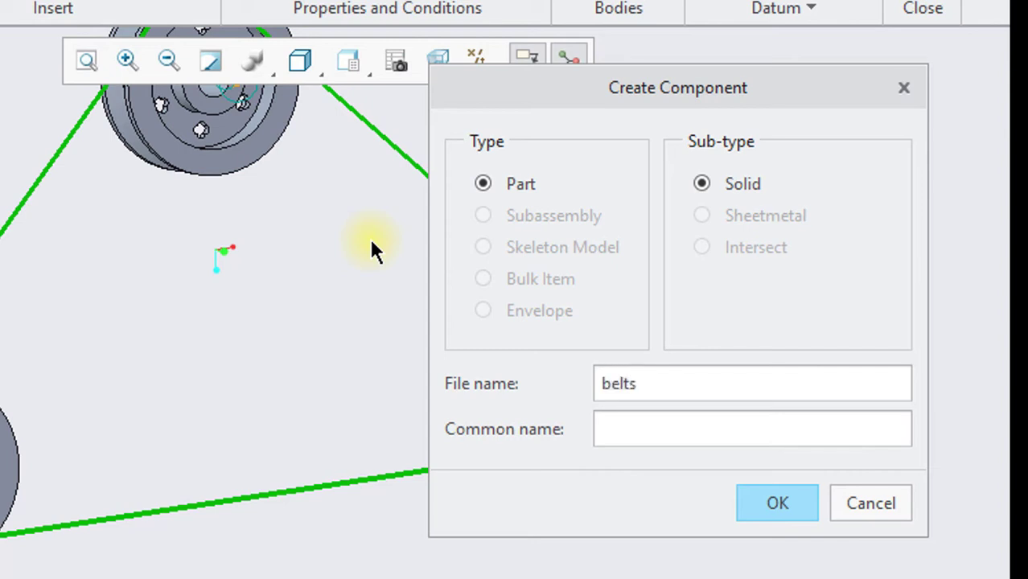
{"action": "left_click", "coordinate": [771, 504]}
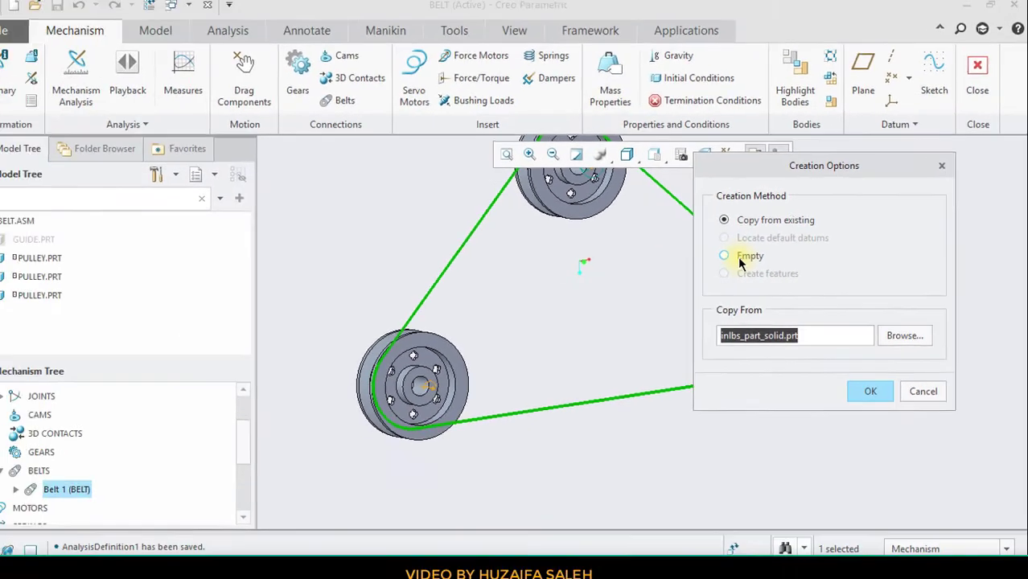
{"action": "left_click", "coordinate": [601, 464]}
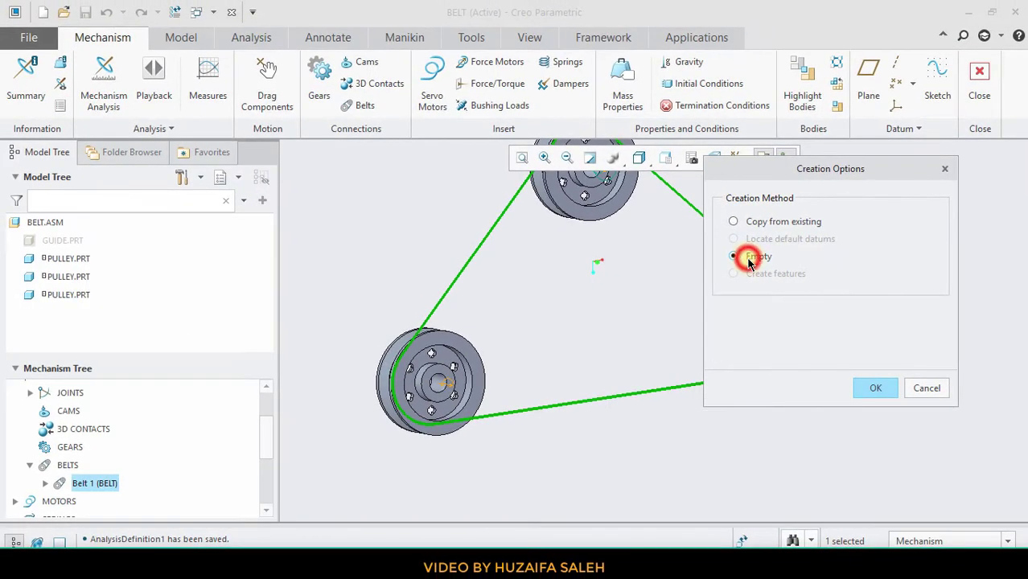
{"action": "left_click", "coordinate": [877, 388]}
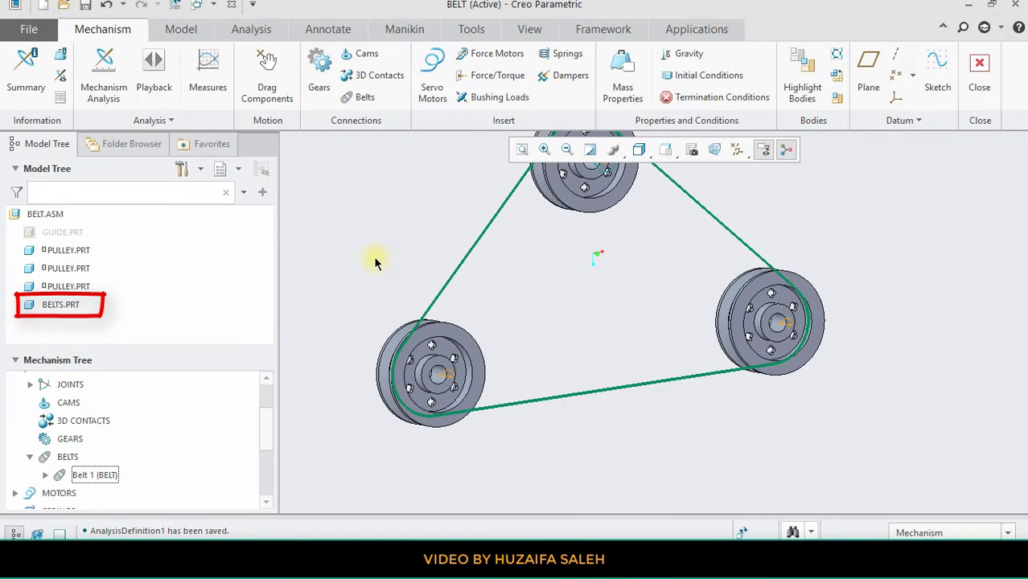
Leave the Mechanism application and activate BELTS.PRT within the assembly.
{"action": "left_click", "coordinate": [73, 304]}
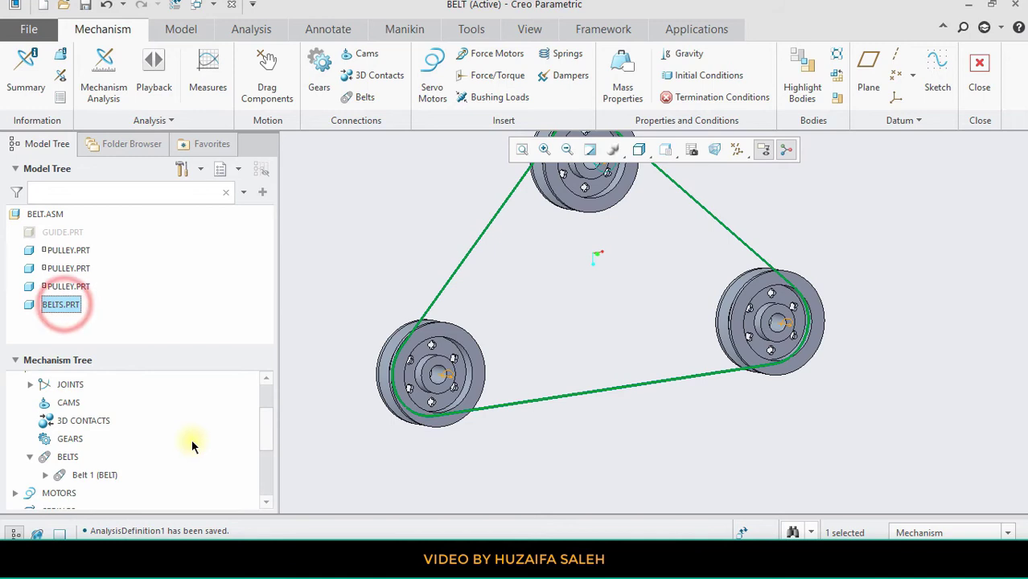
{"action": "left_click", "coordinate": [978, 72]}
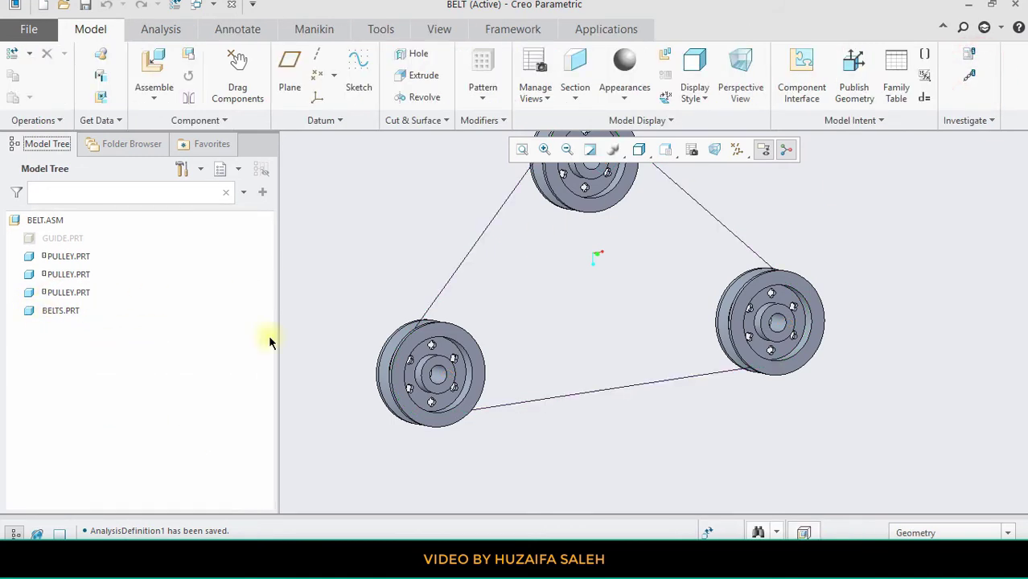
{"action": "mouse_move", "coordinate": [455, 263]}
{"action": "middle_mouse_down"}
{"action": "mouse_move", "coordinate": [360, 255]}
{"action": "mouse_move", "coordinate": [383, 267]}
{"action": "mouse_move", "coordinate": [333, 278]}
{"action": "mouse_move", "coordinate": [348, 313]}
{"action": "mouse_move", "coordinate": [367, 305]}
{"action": "mouse_move", "coordinate": [352, 268]}
{"action": "mouse_move", "coordinate": [479, 232]}
{"action": "mouse_move", "coordinate": [507, 250]}
{"action": "mouse_move", "coordinate": [519, 313]}
{"action": "mouse_move", "coordinate": [443, 247]}
{"action": "mouse_move", "coordinate": [374, 266]}
{"action": "mouse_move", "coordinate": [425, 291]}
{"action": "mouse_move", "coordinate": [447, 317]}
{"action": "middle_mouse_up"}
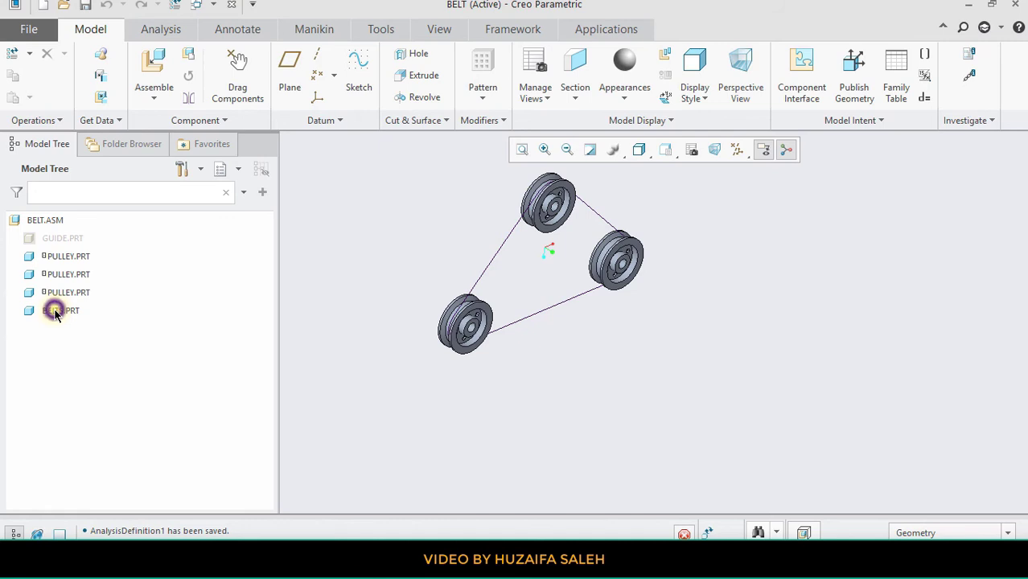
{"action": "right_click", "coordinate": [53, 313]}
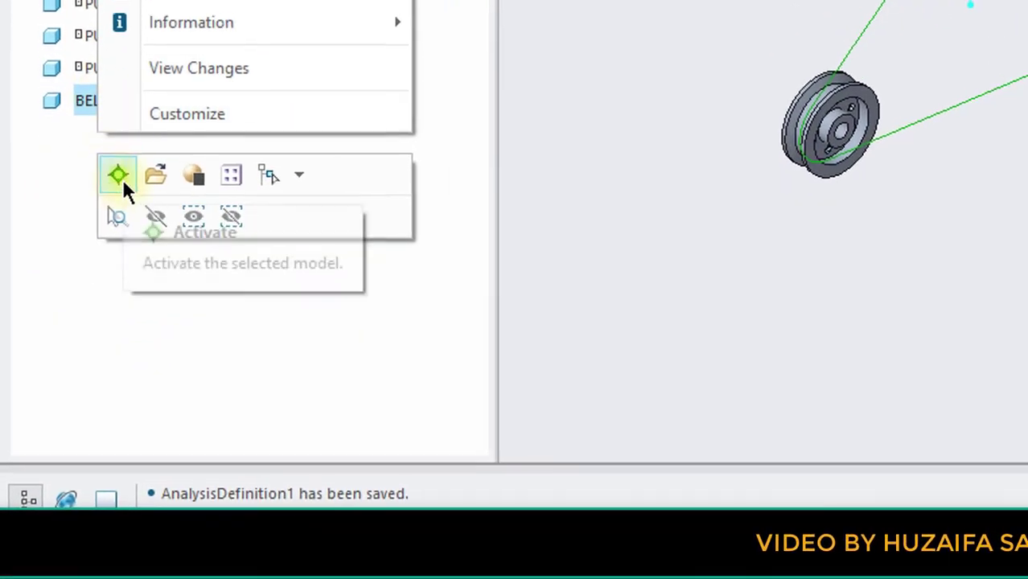
{"action": "left_click", "coordinate": [122, 173]}
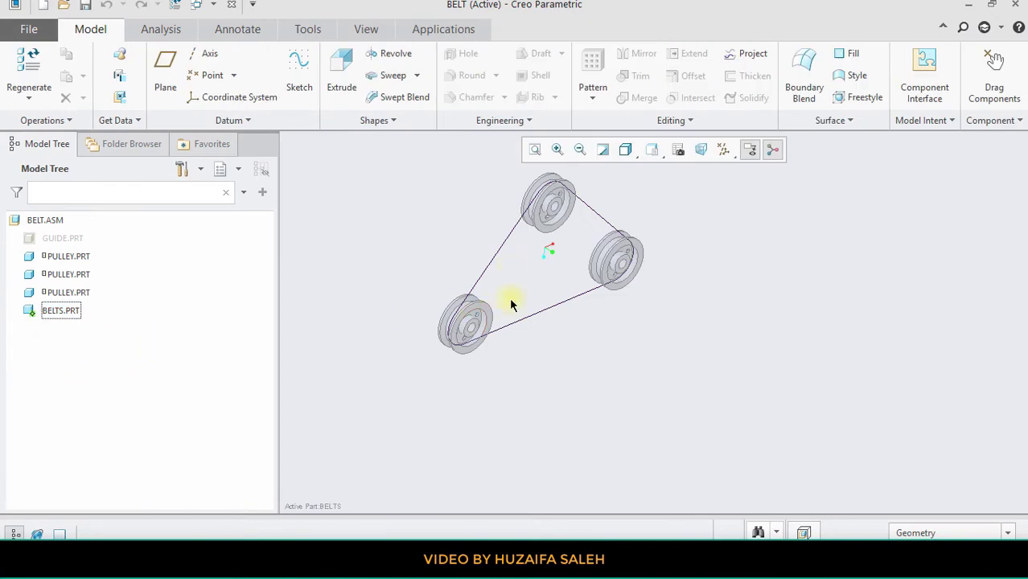
Try to preselect the belt curve segments running along and around the pulleys for a sweep.
{"action": "left_click", "coordinate": [494, 259]}
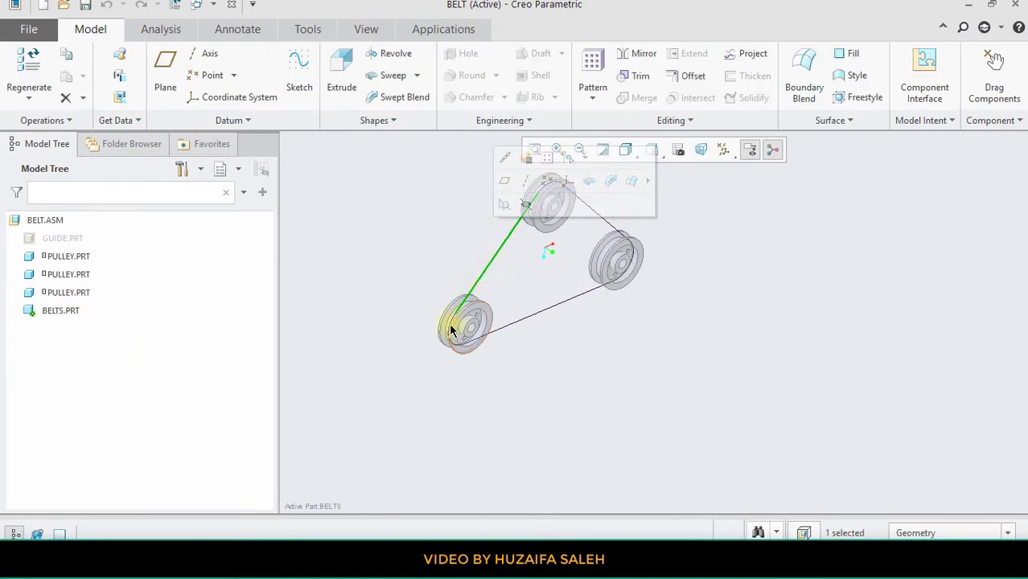
{"action": "scroll", "coordinate": [449, 333], "scroll_direction": "down", "scroll_amount": 3}
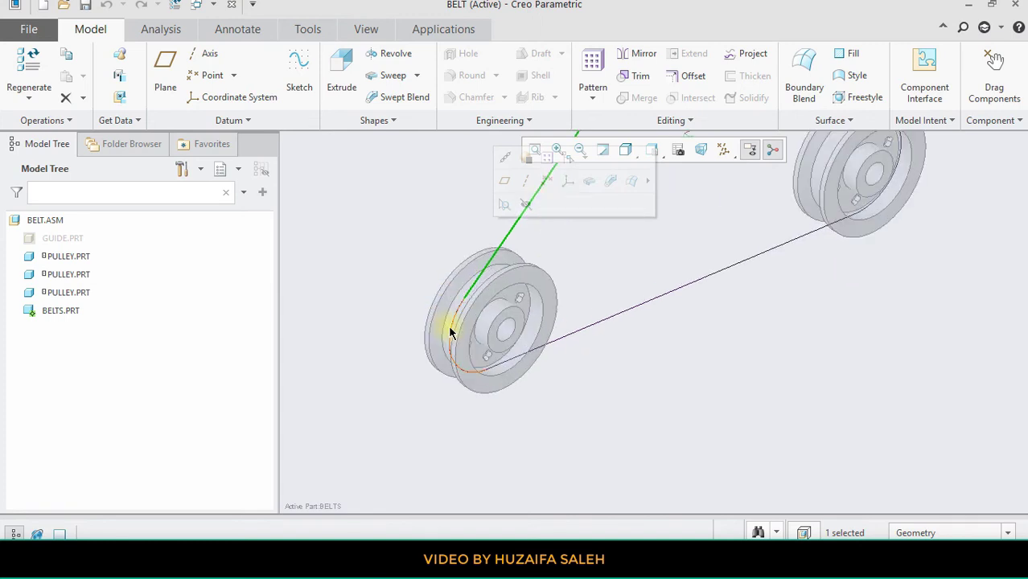
{"action": "left_click", "coordinate": [449, 330], "text": "ctrl"}
{"action": "left_click", "coordinate": [592, 324], "text": "ctrl"}
{"action": "scroll", "coordinate": [632, 331], "scroll_direction": "up", "scroll_amount": 5}
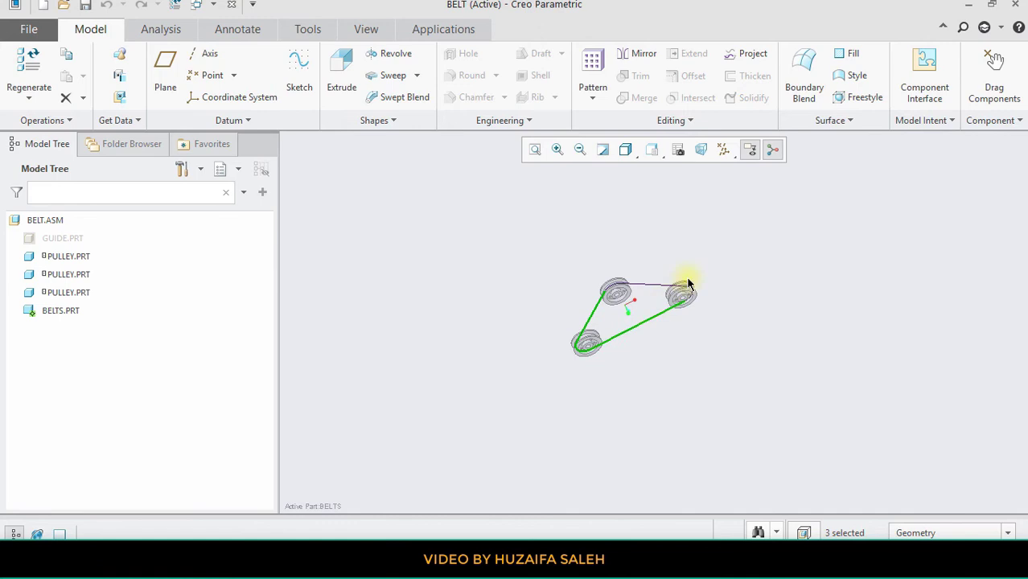
{"action": "middle_click_drag", "start_coordinate": [788, 300], "coordinate": [730, 320]}
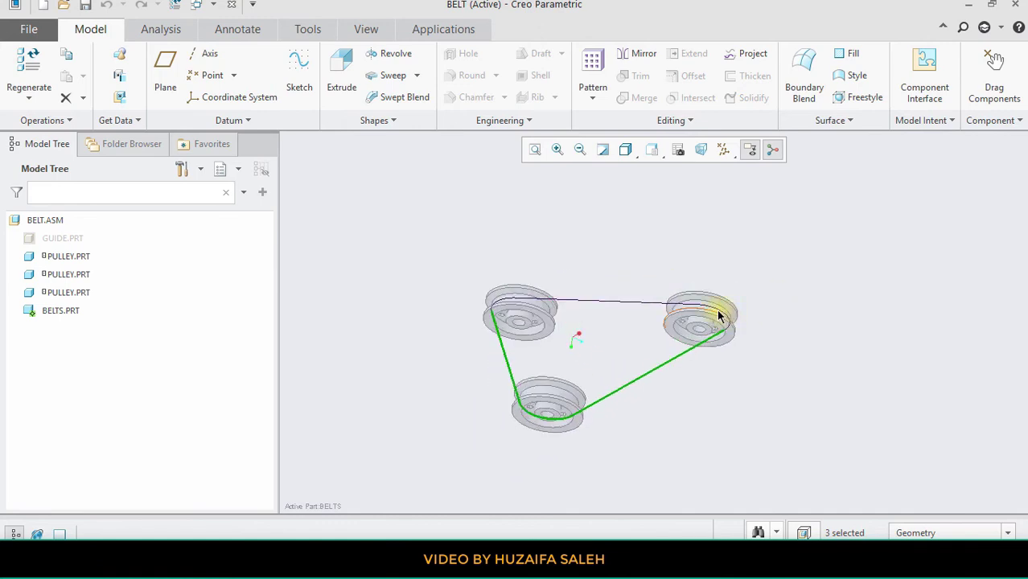
{"action": "scroll", "coordinate": [719, 315], "scroll_direction": "down", "scroll_amount": 3}
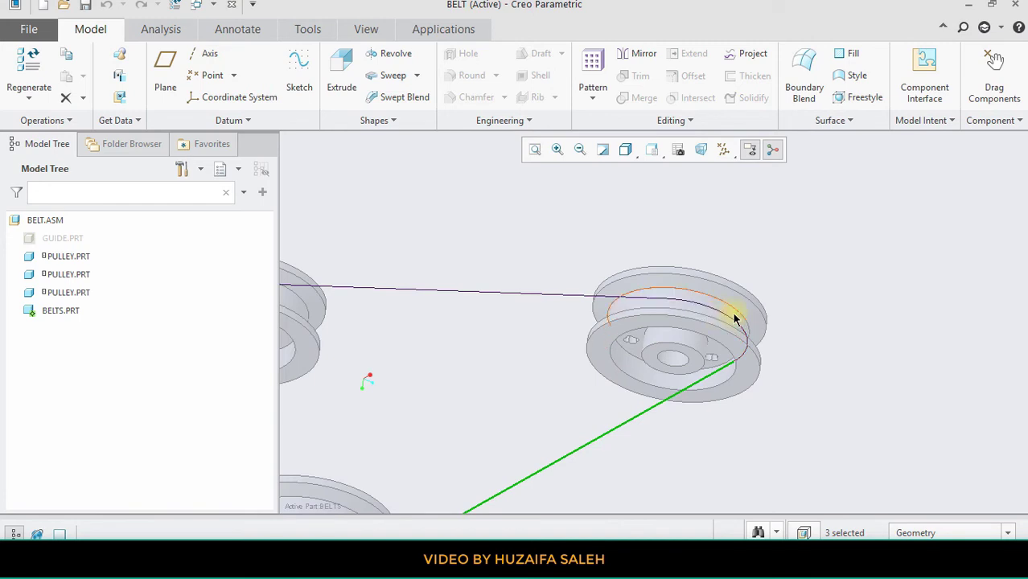
{"action": "left_click", "coordinate": [736, 322], "text": "ctrl"}
{"action": "left_click", "coordinate": [581, 294], "text": "ctrl"}
{"action": "scroll", "coordinate": [520, 315], "scroll_direction": "up", "scroll_amount": 4}
{"action": "key", "text": "ctrl+d"}
Start a Sweep with the belt curve's arc around the upper pulley as the origin trajectory.
{"action": "left_click", "coordinate": [386, 75]}
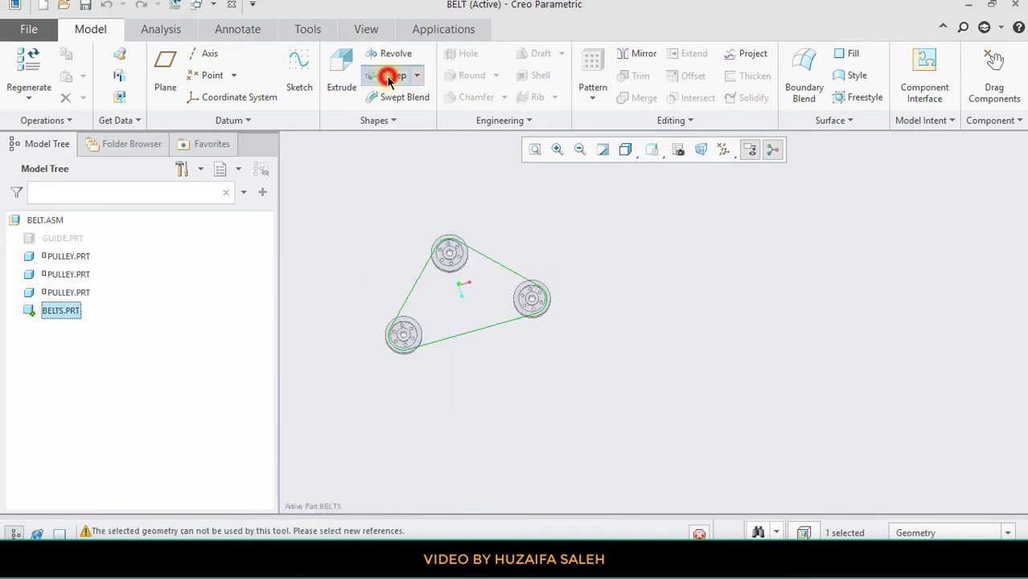
{"action": "left_click", "coordinate": [418, 281]}
{"action": "middle_click_drag", "start_coordinate": [417, 281], "coordinate": [429, 289]}
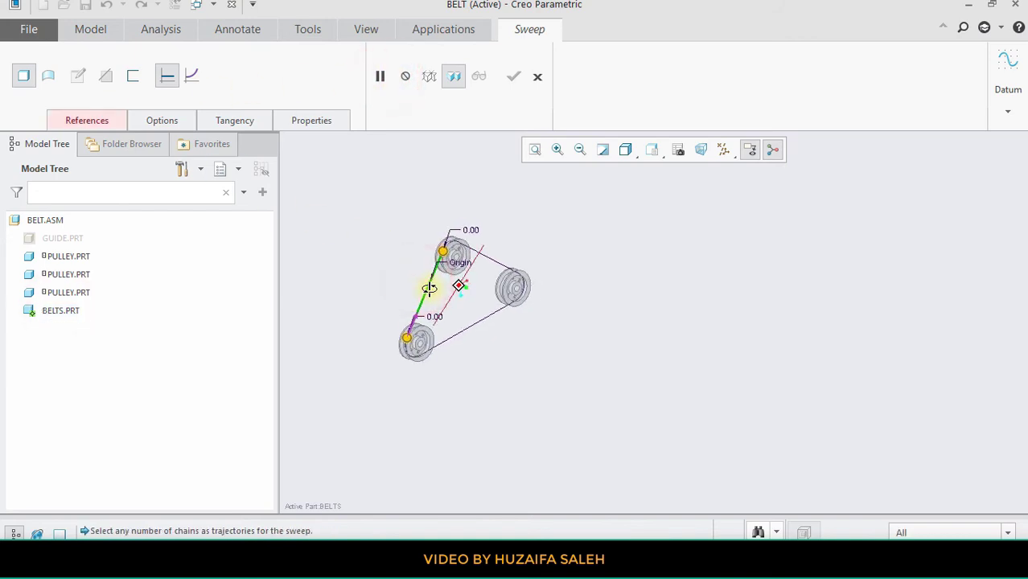
{"action": "left_click", "coordinate": [449, 246]}
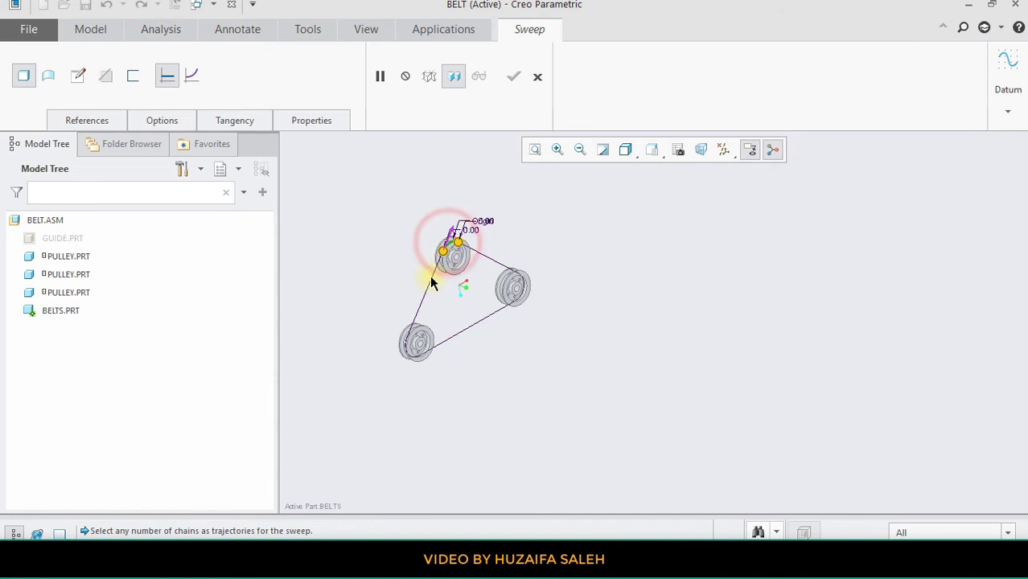
Add the other five belt curve segments as separate sweep trajectories.
{"action": "left_click", "coordinate": [422, 301]}
{"action": "left_click", "coordinate": [409, 356]}
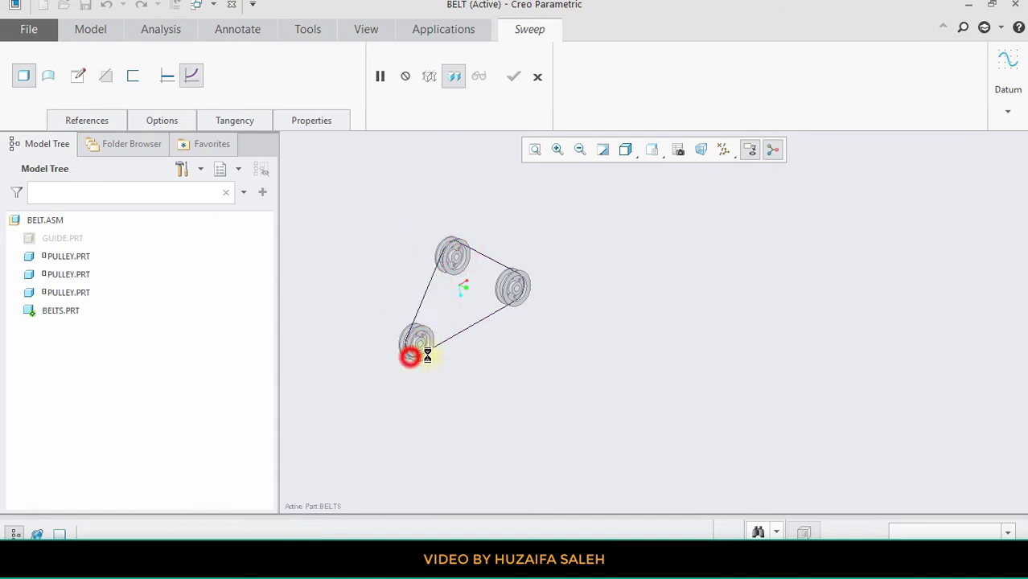
{"action": "left_click", "coordinate": [457, 336]}
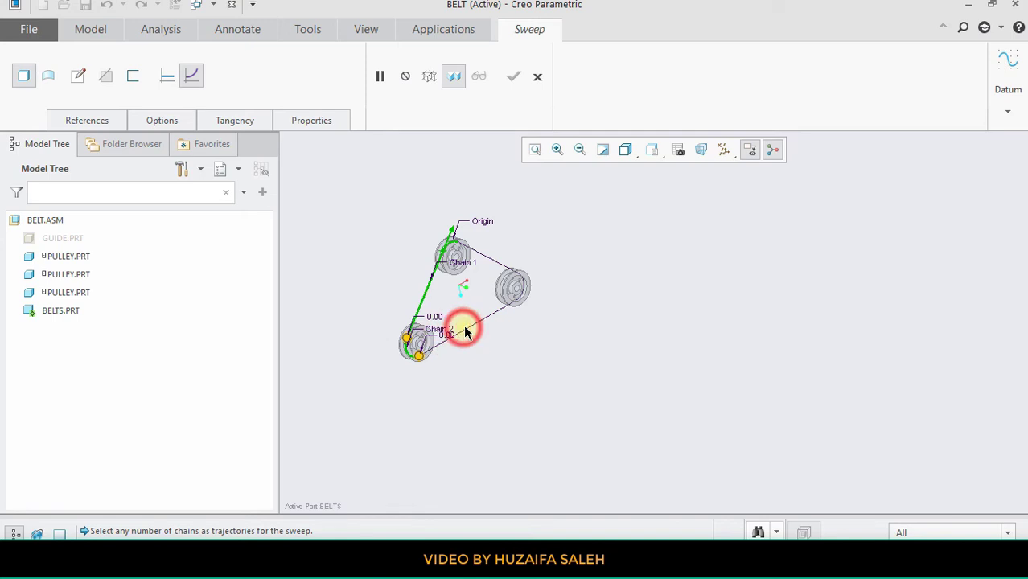
{"action": "left_click", "coordinate": [522, 289]}
{"action": "left_click", "coordinate": [484, 260]}
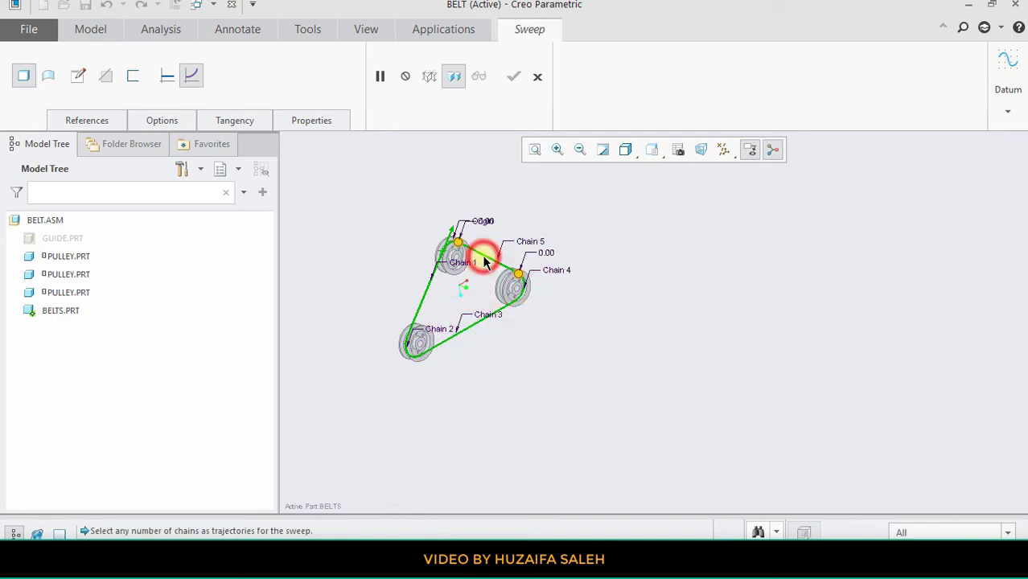
{"action": "mouse_move", "coordinate": [524, 211]}
{"action": "middle_mouse_down"}
{"action": "mouse_move", "coordinate": [482, 205]}
{"action": "mouse_move", "coordinate": [543, 208]}
{"action": "middle_mouse_up"}
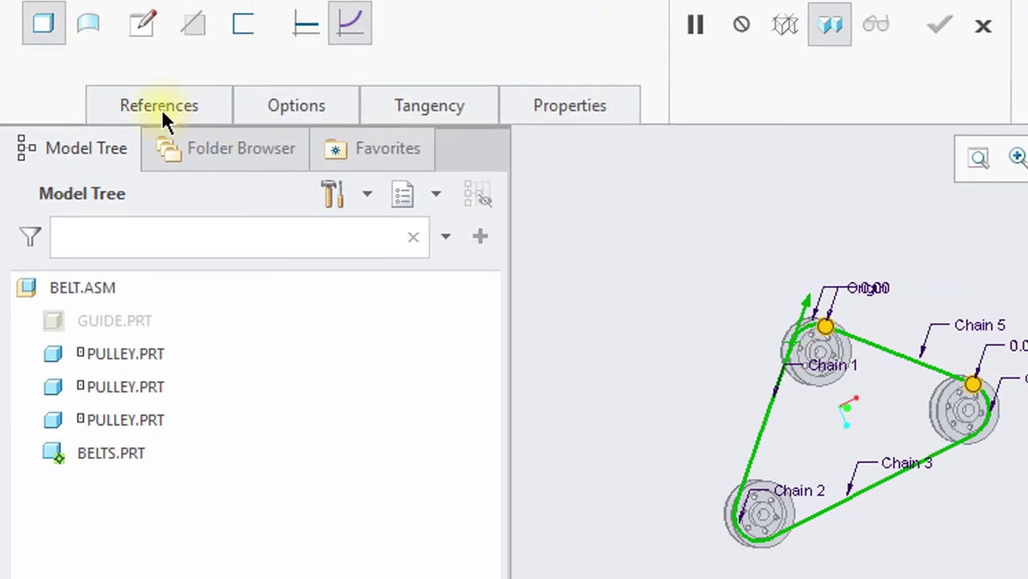
Open the trajectory chain details and remove Chain 1 through Chain 5, keeping only Origin.
{"action": "left_click", "coordinate": [160, 108]}
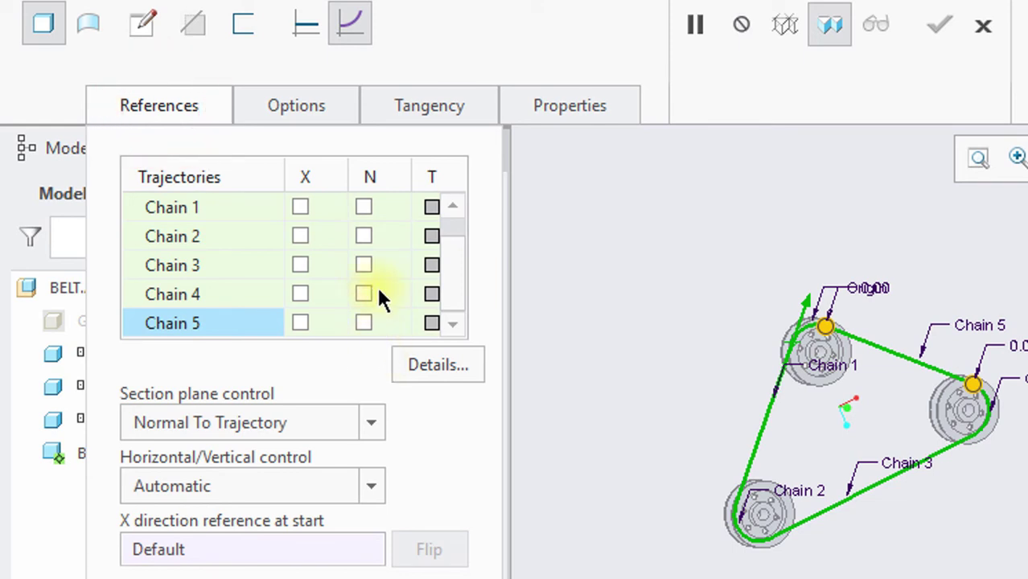
{"action": "scroll", "coordinate": [376, 284], "scroll_direction": "up", "scroll_amount": 1}
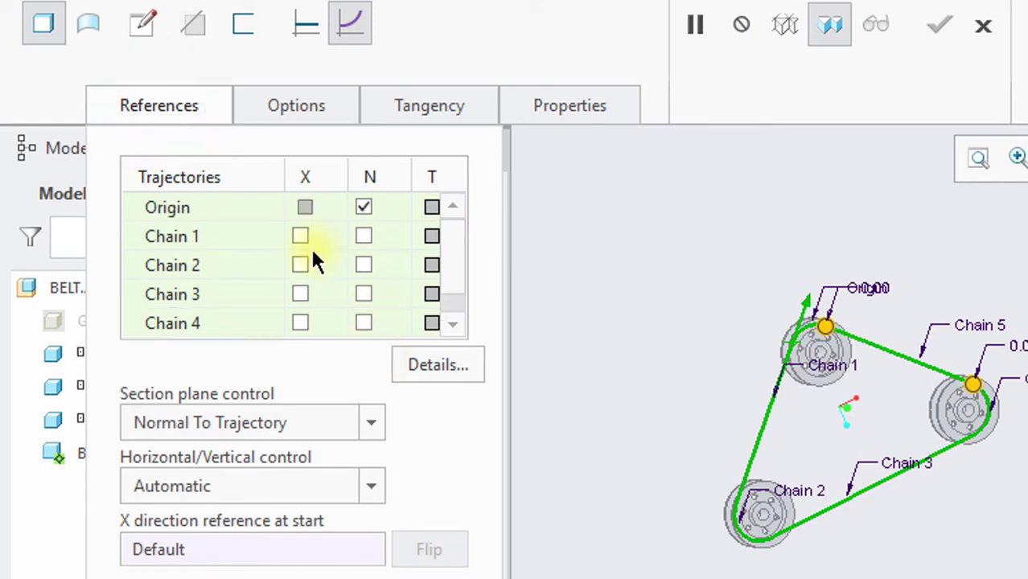
{"action": "left_click", "coordinate": [448, 370]}
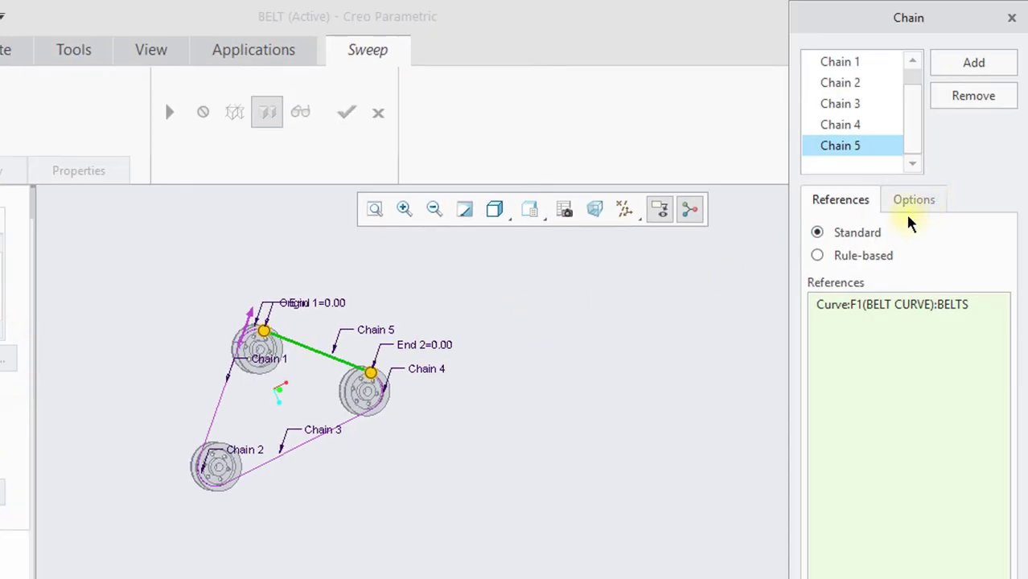
{"action": "left_click", "coordinate": [969, 96]}
{"action": "left_click", "coordinate": [969, 97]}
{"action": "left_click", "coordinate": [969, 96]}
{"action": "left_click", "coordinate": [969, 97]}
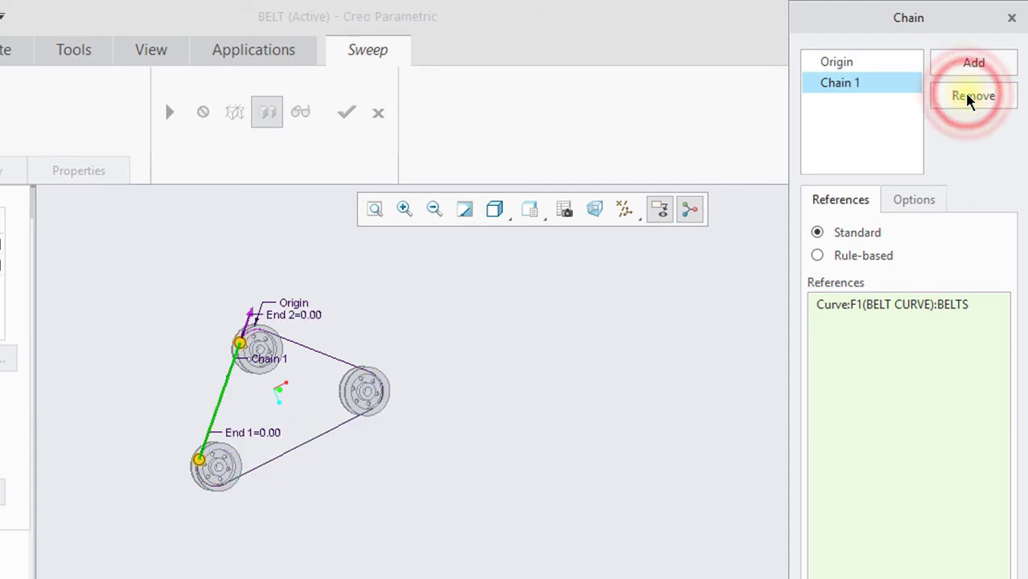
{"action": "left_click", "coordinate": [969, 97]}
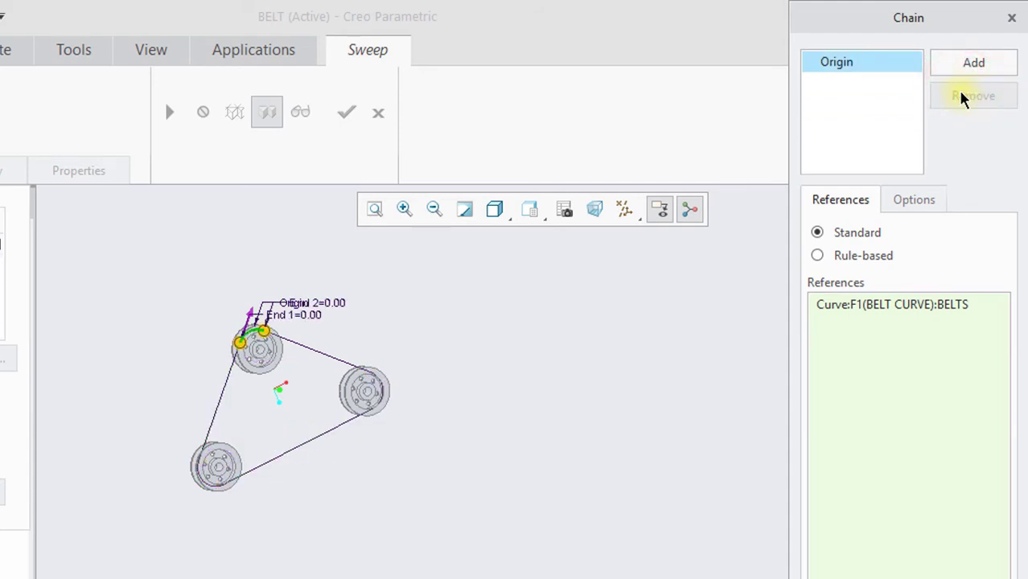
Extend the Origin chain with the five remaining belt curve segments to form a closed loop, and accept the chain.
{"action": "left_click", "coordinate": [875, 339]}
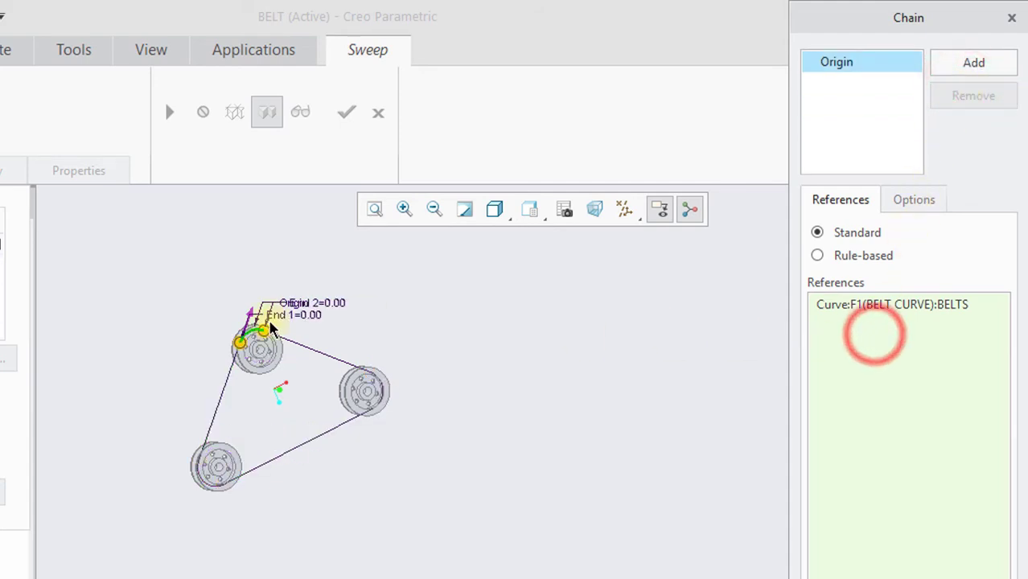
{"action": "left_click", "coordinate": [301, 354]}
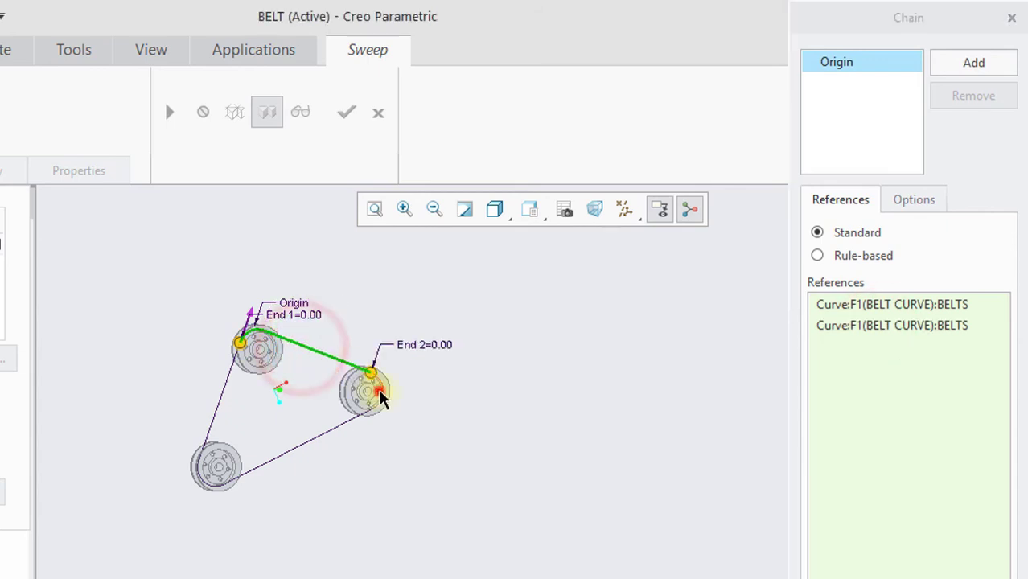
{"action": "left_click", "coordinate": [376, 393]}
{"action": "left_click", "coordinate": [318, 437]}
{"action": "left_click", "coordinate": [318, 440]}
{"action": "left_click", "coordinate": [315, 439]}
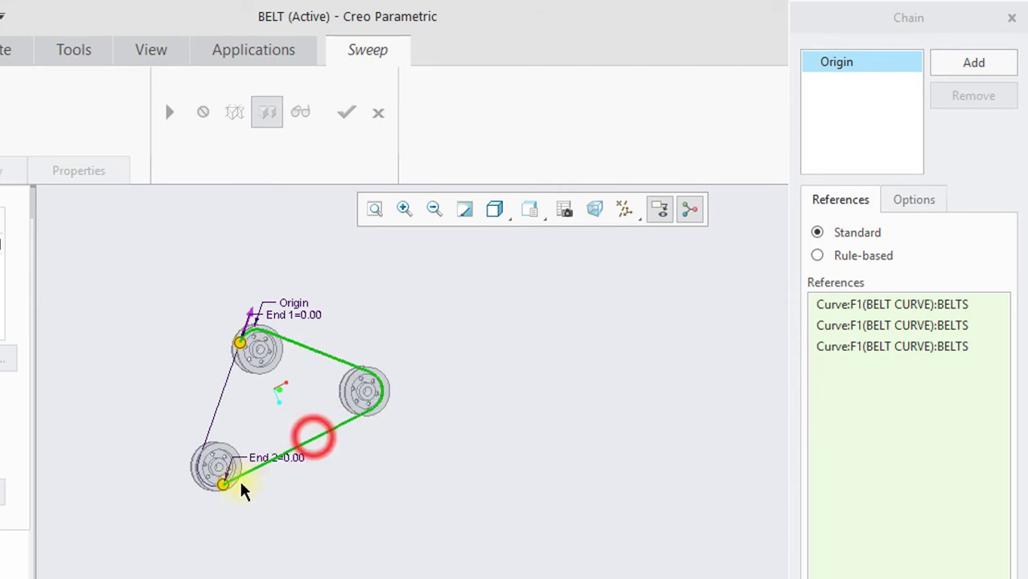
{"action": "left_click", "coordinate": [208, 476]}
{"action": "left_click", "coordinate": [213, 413]}
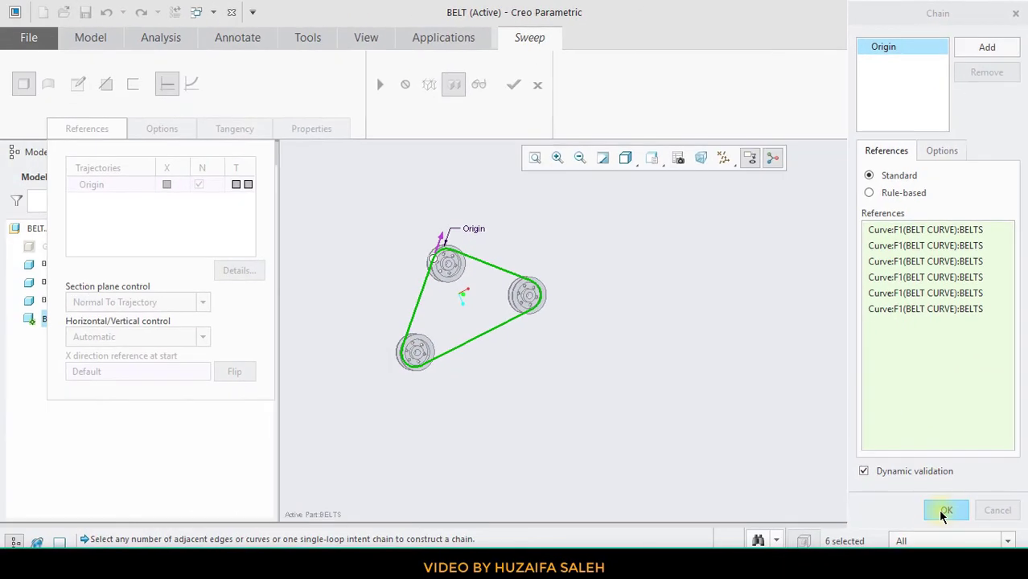
{"action": "left_click", "coordinate": [940, 508]}
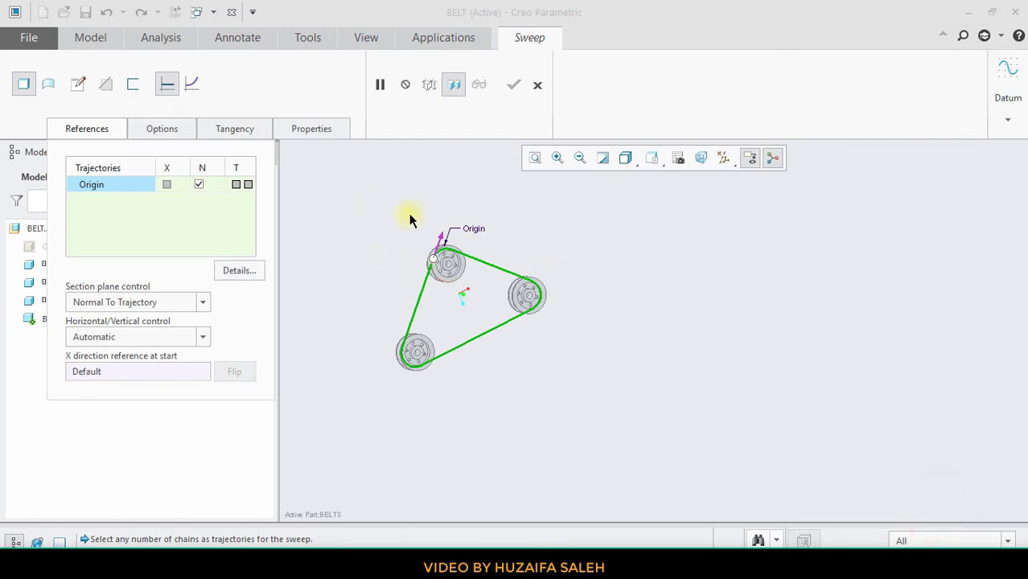
Open the sweep's section sketch in 2D orientation and add the pulley groove's two sloped edges and its floor edge as references.
{"action": "left_click", "coordinate": [78, 84]}
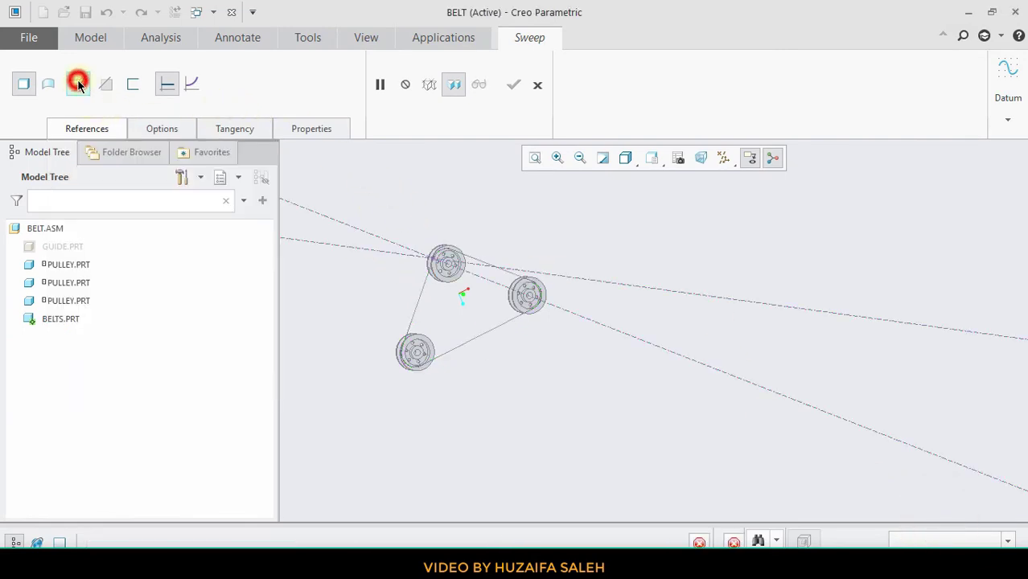
{"action": "left_click", "coordinate": [696, 158]}
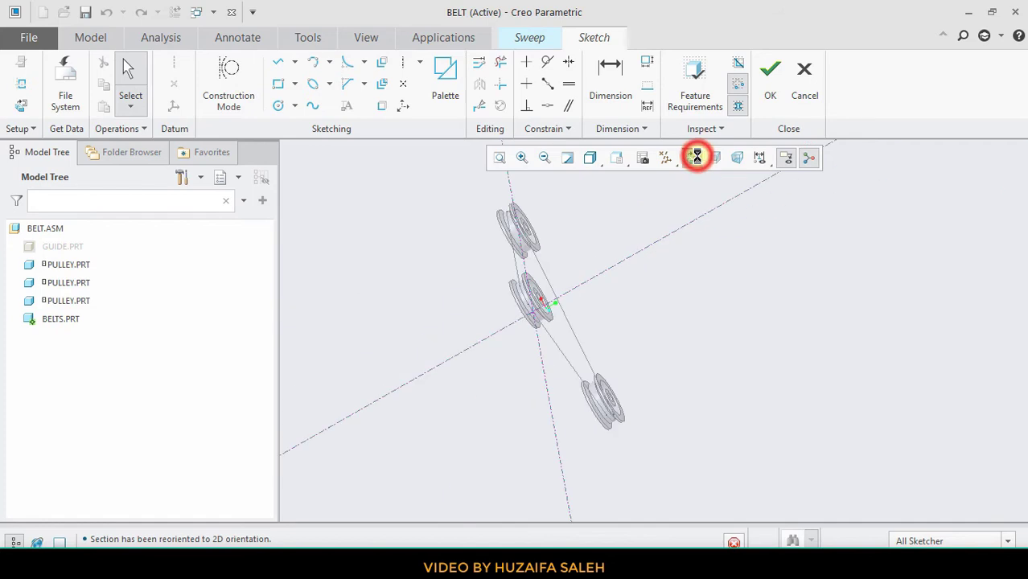
{"action": "scroll", "coordinate": [720, 343], "scroll_direction": "up", "scroll_amount": 4}
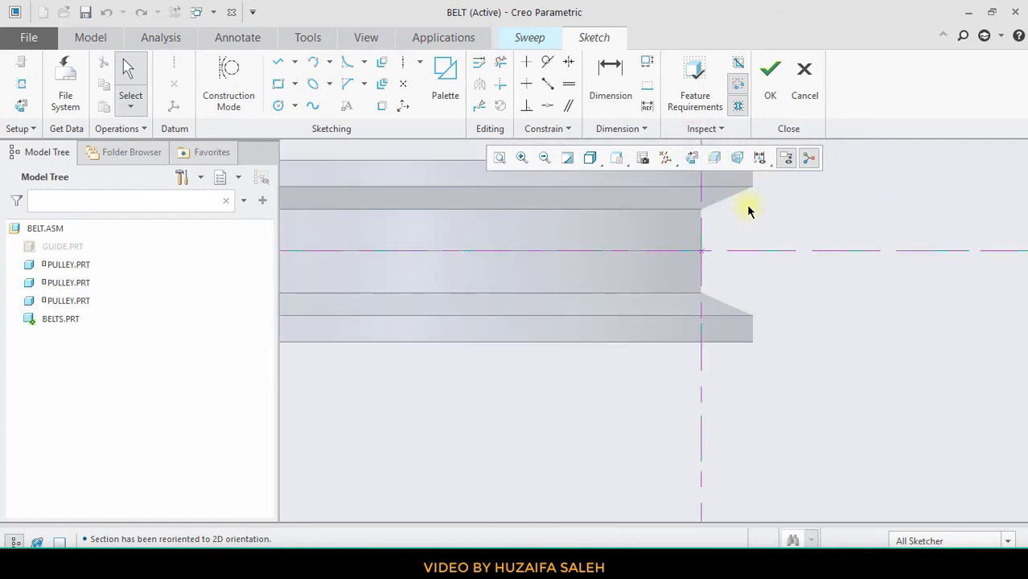
{"action": "scroll", "coordinate": [747, 211], "scroll_direction": "down", "scroll_amount": 2}
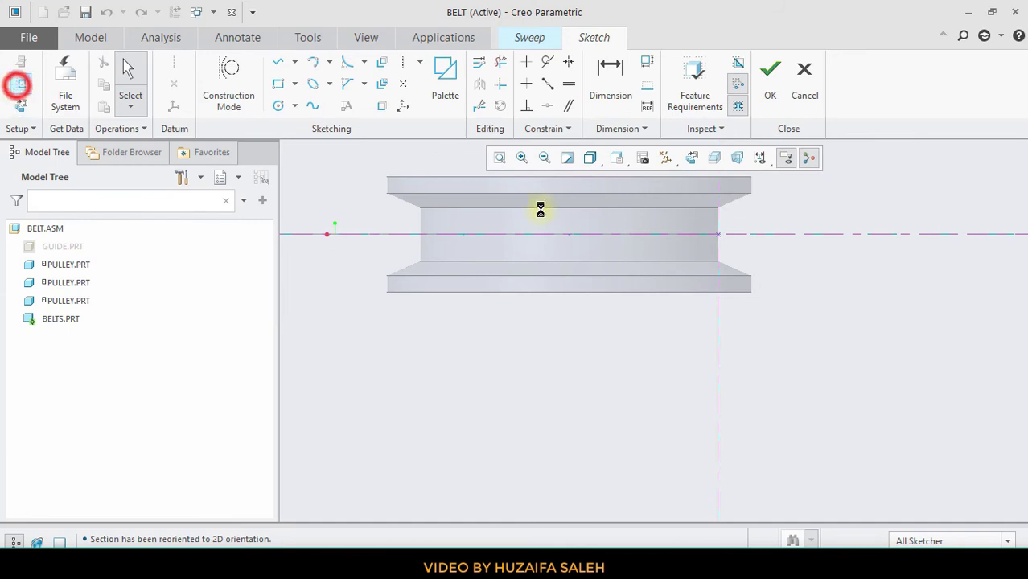
{"action": "left_click", "coordinate": [728, 202]}
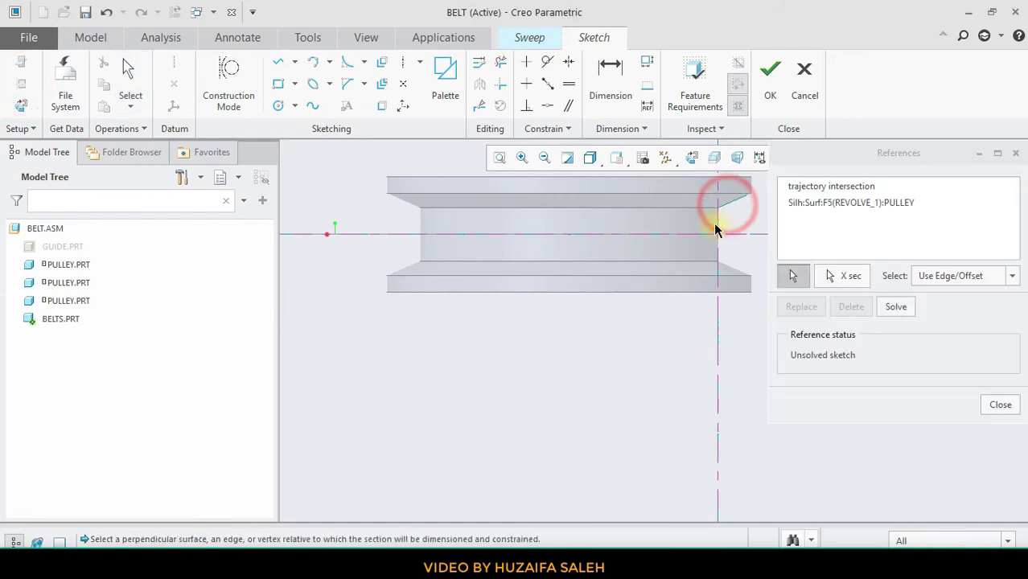
{"action": "left_click", "coordinate": [717, 226]}
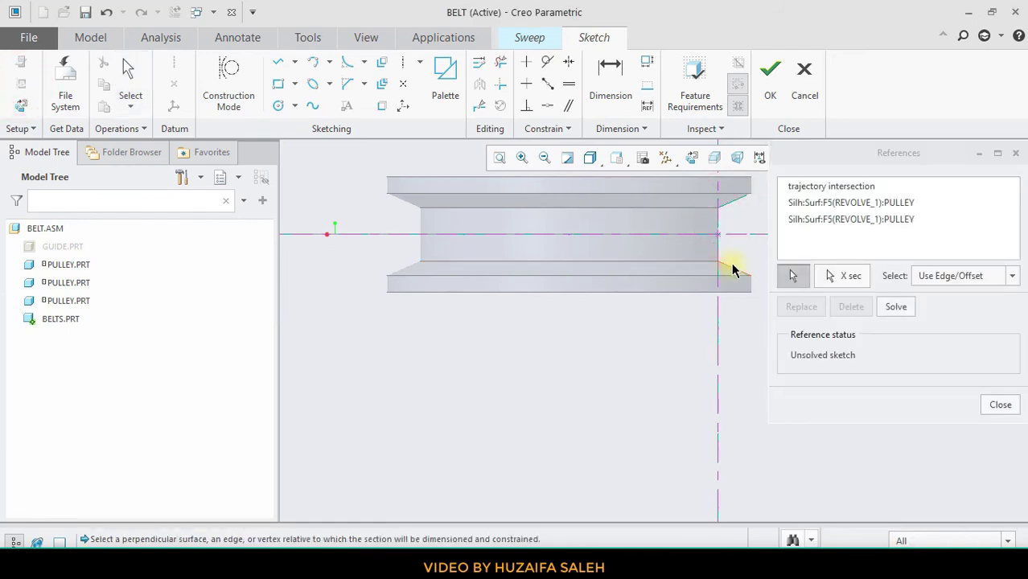
{"action": "left_click", "coordinate": [731, 268]}
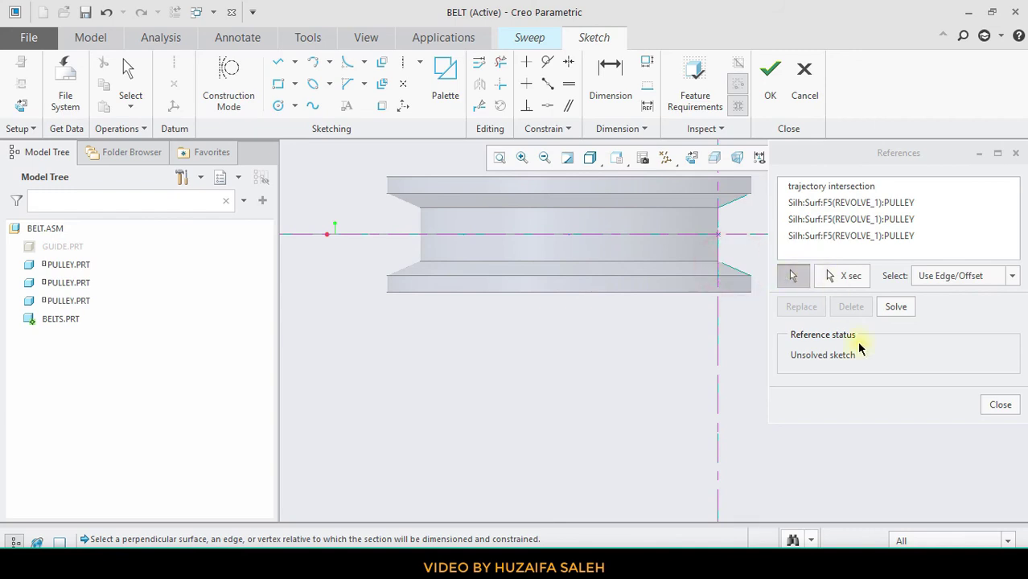
{"action": "left_click", "coordinate": [1010, 408]}
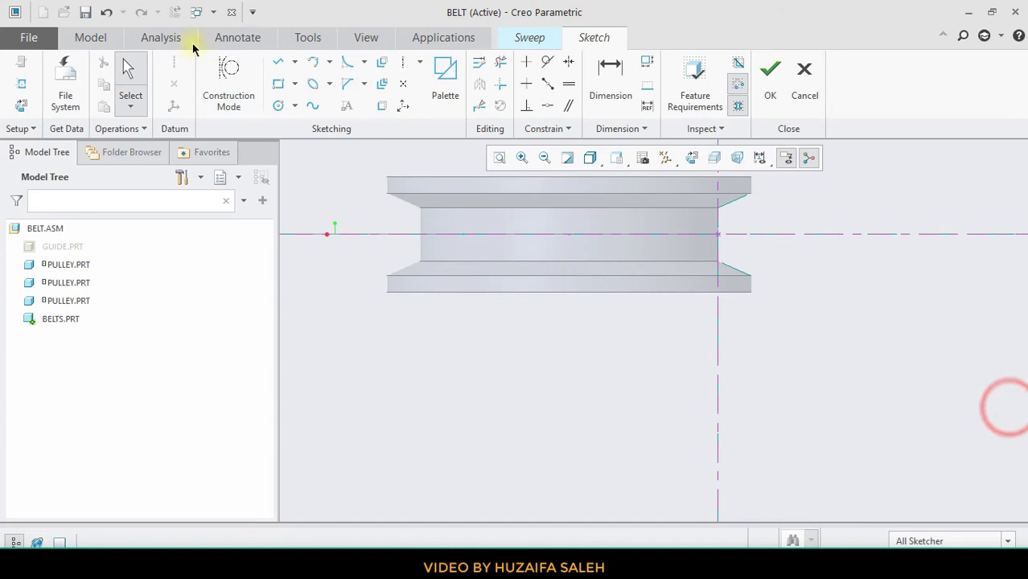
Sketch a closed trapezoidal section filling the pulley groove, following its sloped sides and floor and closed at the rim, and accept the sketch.
{"action": "left_click", "coordinate": [276, 63]}
{"action": "left_click", "coordinate": [748, 199]}
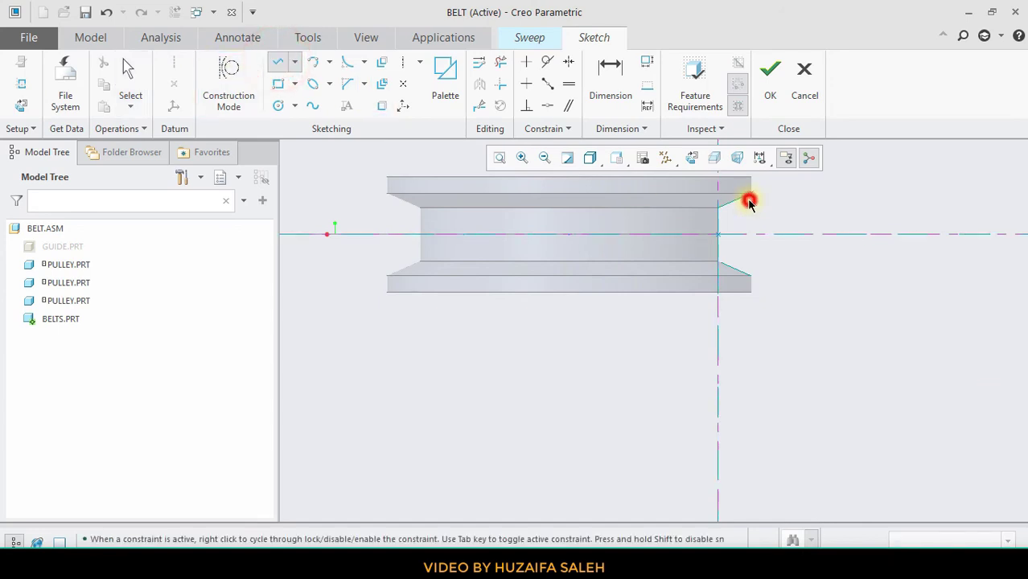
{"action": "left_click", "coordinate": [717, 209]}
{"action": "left_click", "coordinate": [718, 263]}
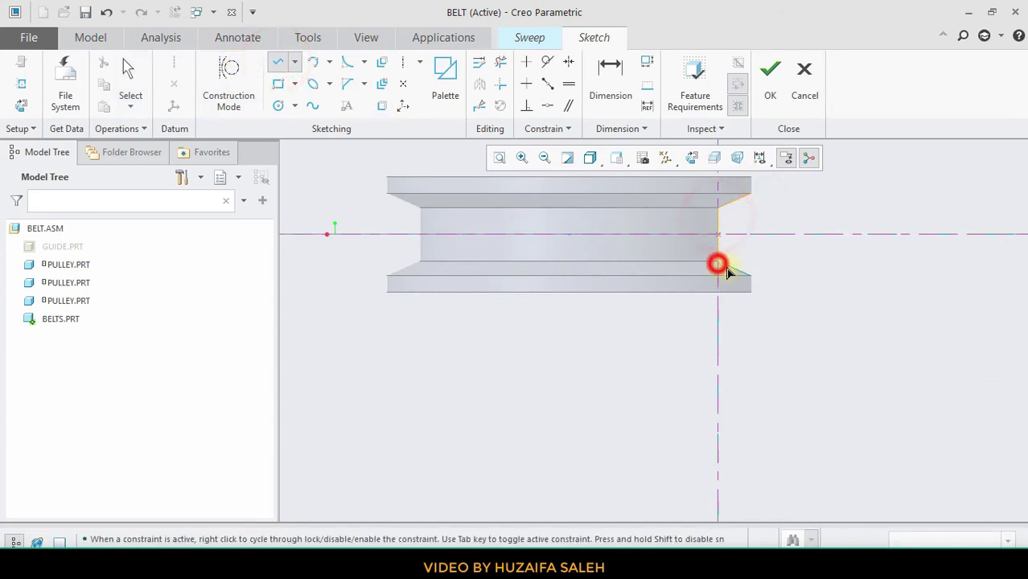
{"action": "left_click", "coordinate": [751, 279]}
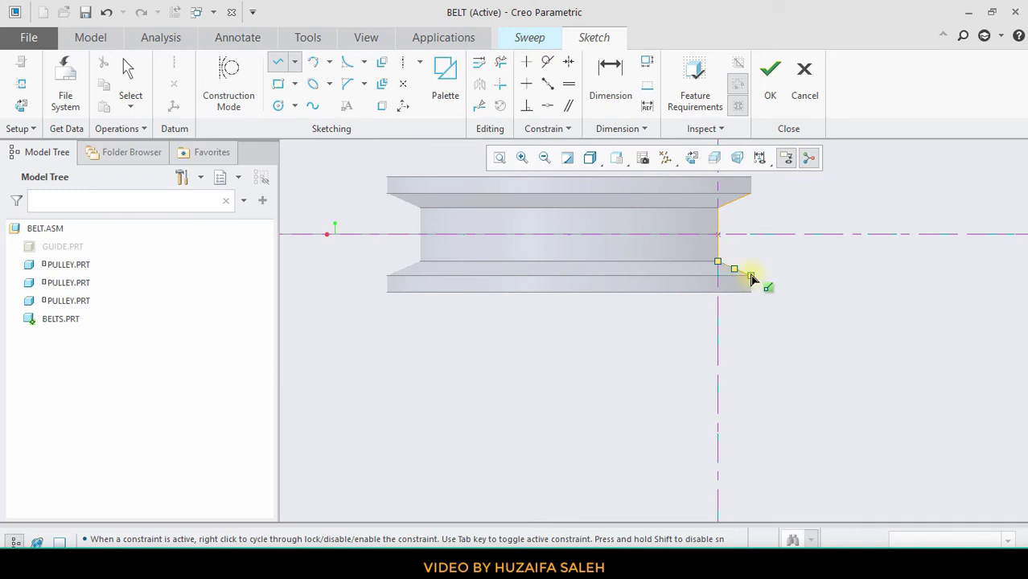
{"action": "left_click", "coordinate": [751, 275]}
{"action": "left_click", "coordinate": [751, 196]}
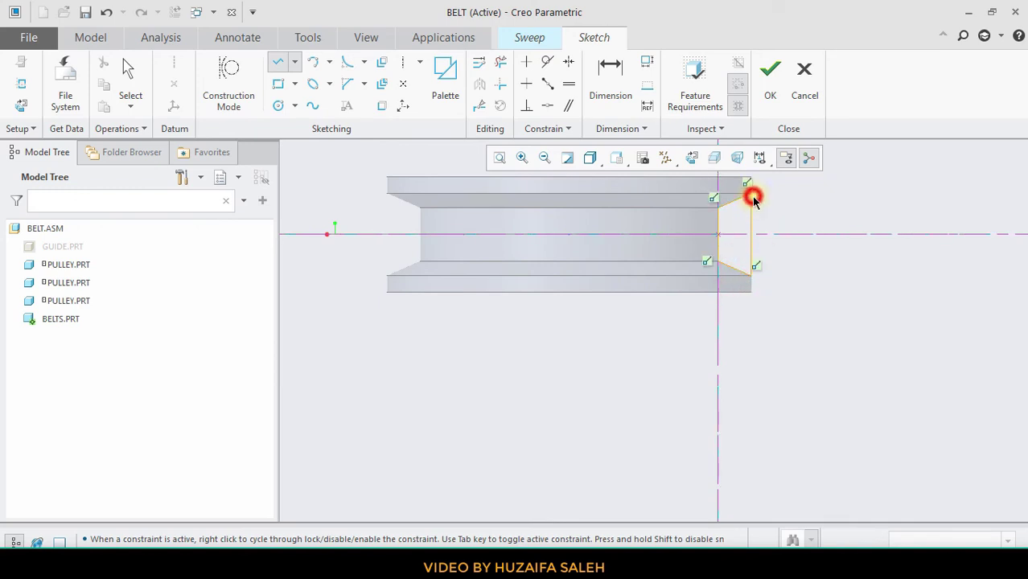
{"action": "middle_click", "coordinate": [751, 200]}
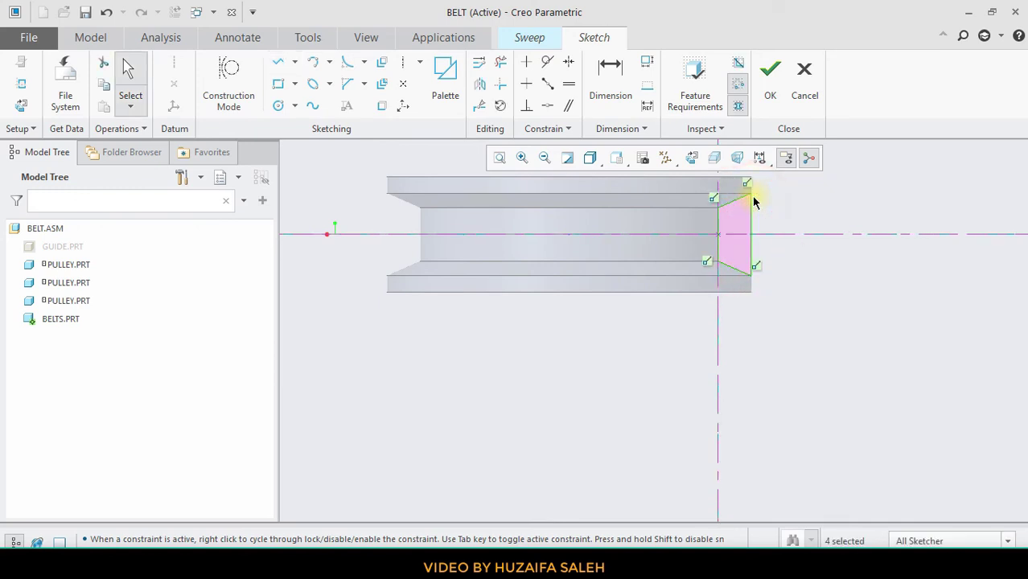
{"action": "left_click", "coordinate": [767, 94]}
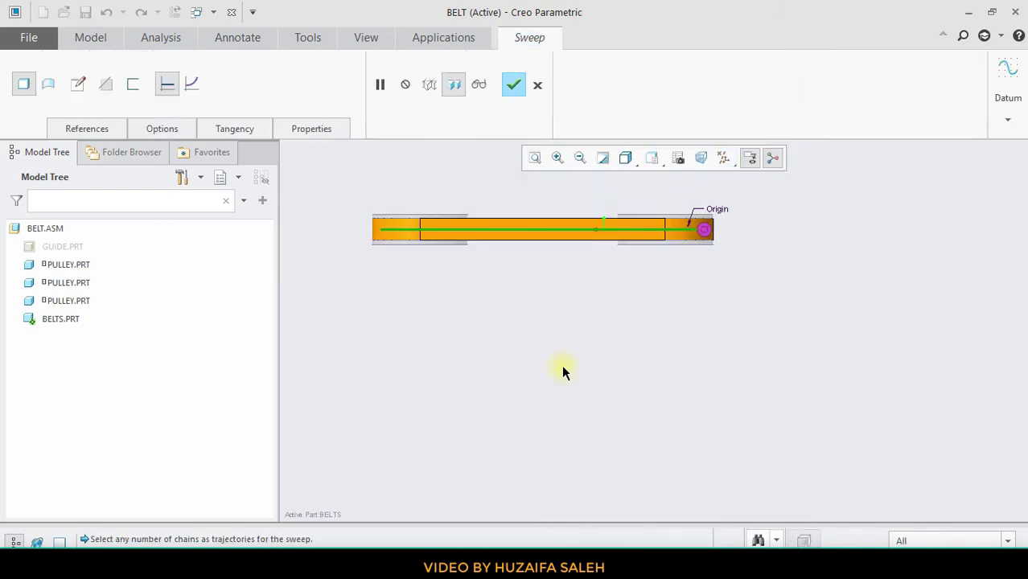
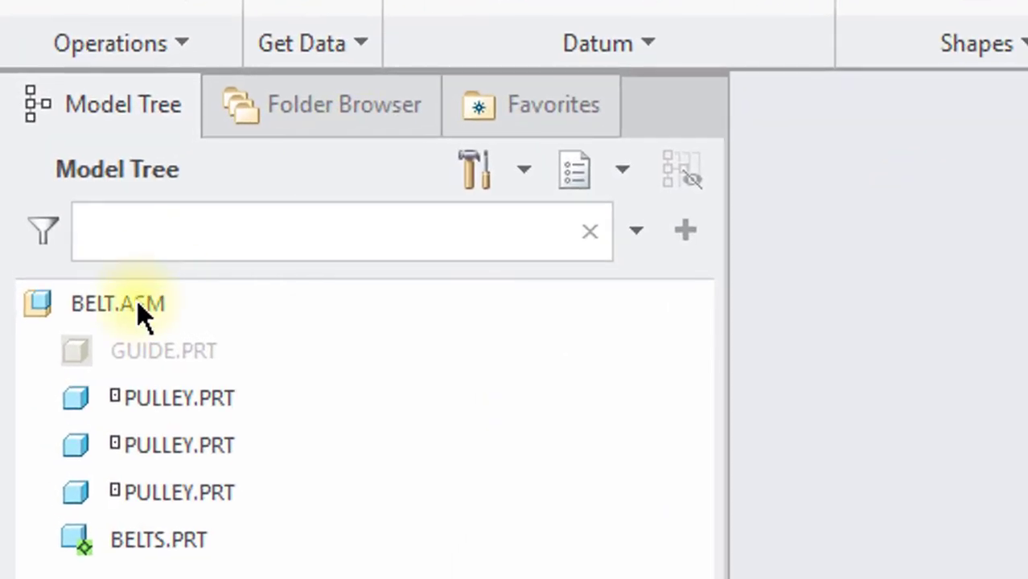
Activate the top-level assembly BELT.ASM and clear the selection.
{"action": "right_click", "coordinate": [139, 313]}
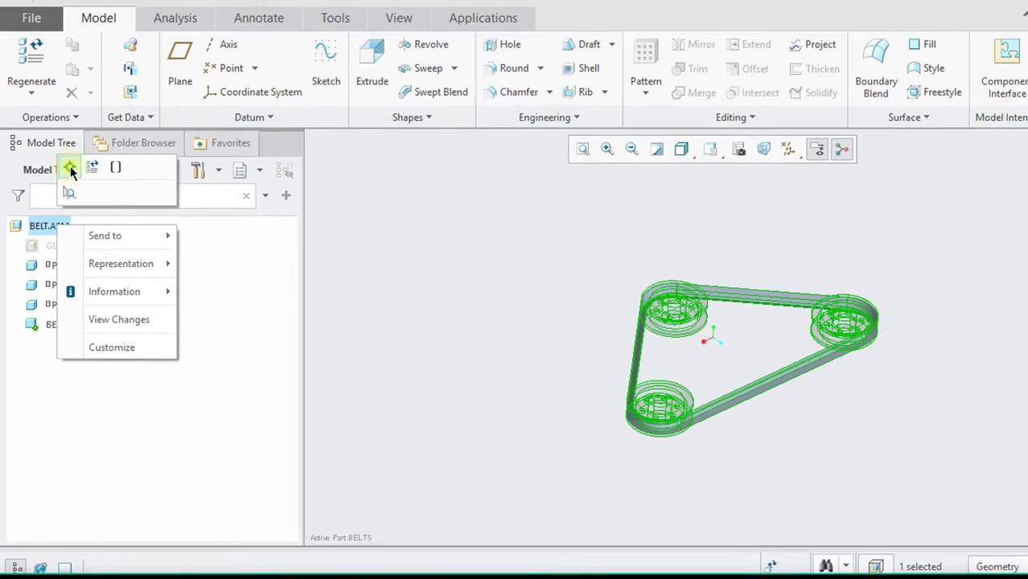
{"action": "left_click", "coordinate": [168, 174]}
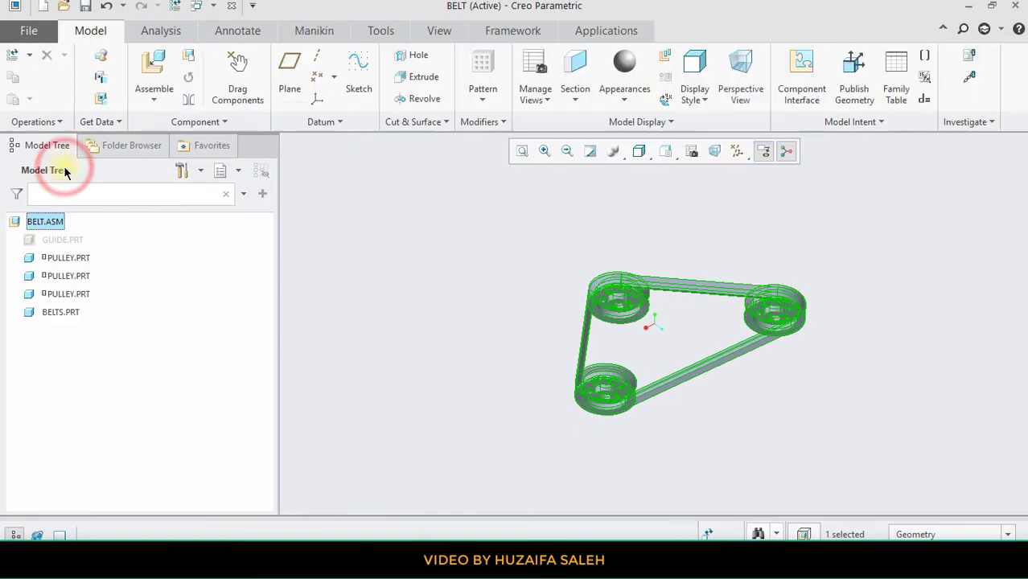
{"action": "middle_click_drag", "start_coordinate": [408, 206], "coordinate": [402, 179]}
{"action": "left_click", "coordinate": [440, 256]}
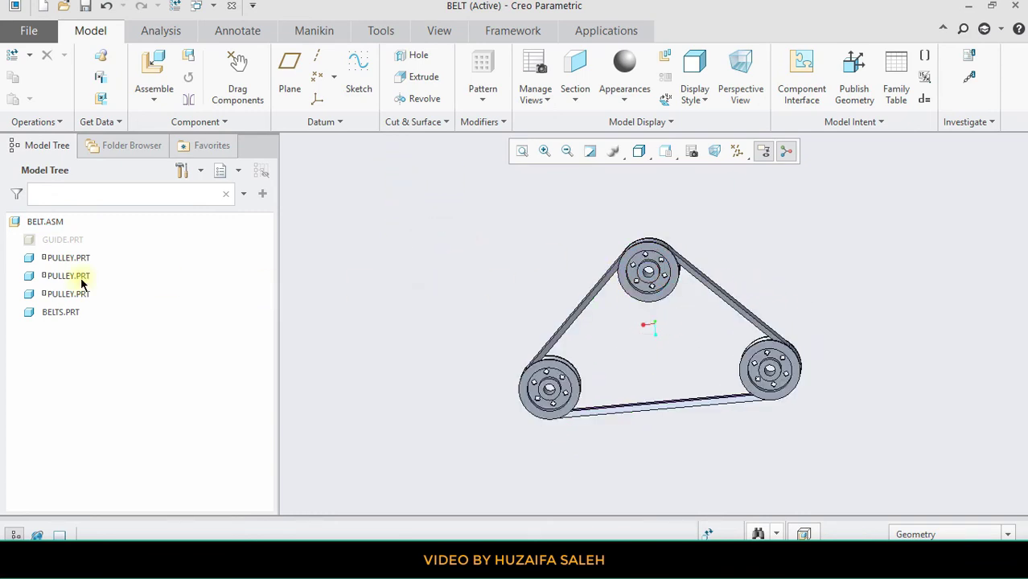
Apply the metallic yellow appearance from My Appearances to all three PULLEY.PRT components.
{"action": "left_click", "coordinate": [65, 262]}
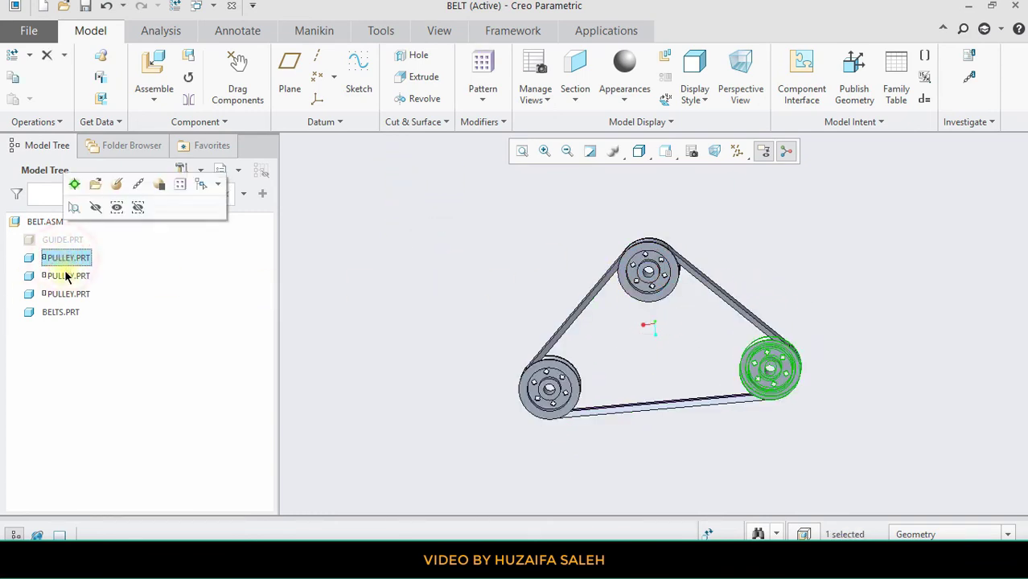
{"action": "left_click", "coordinate": [66, 275], "text": "ctrl"}
{"action": "left_click", "coordinate": [67, 293], "text": "ctrl"}
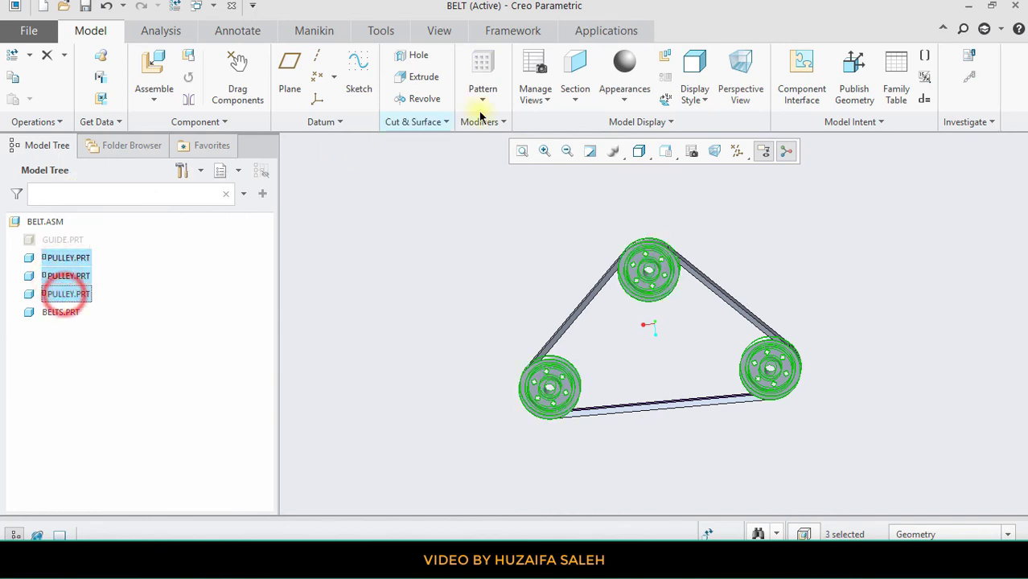
{"action": "left_click", "coordinate": [626, 97]}
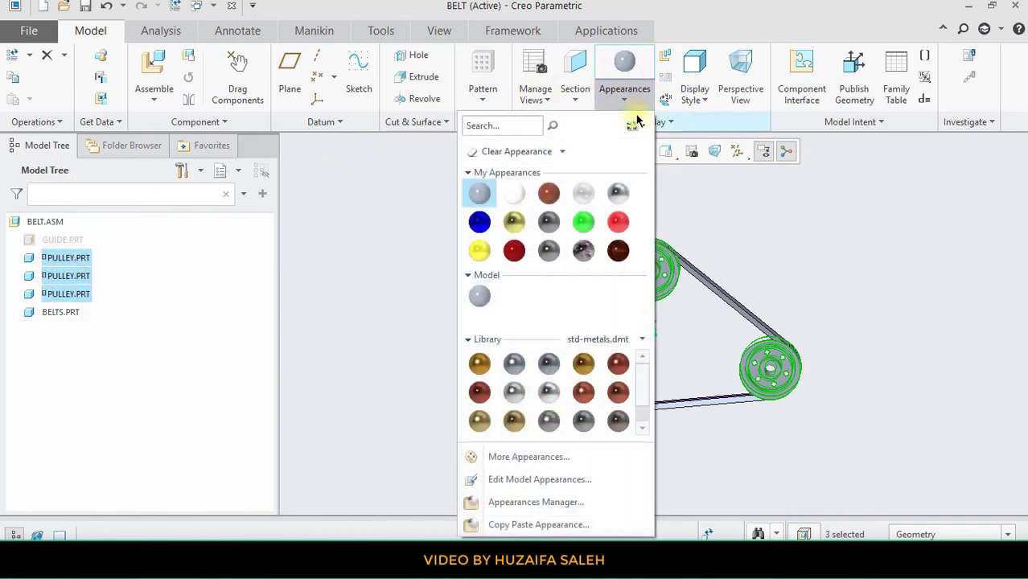
{"action": "left_click", "coordinate": [516, 227]}
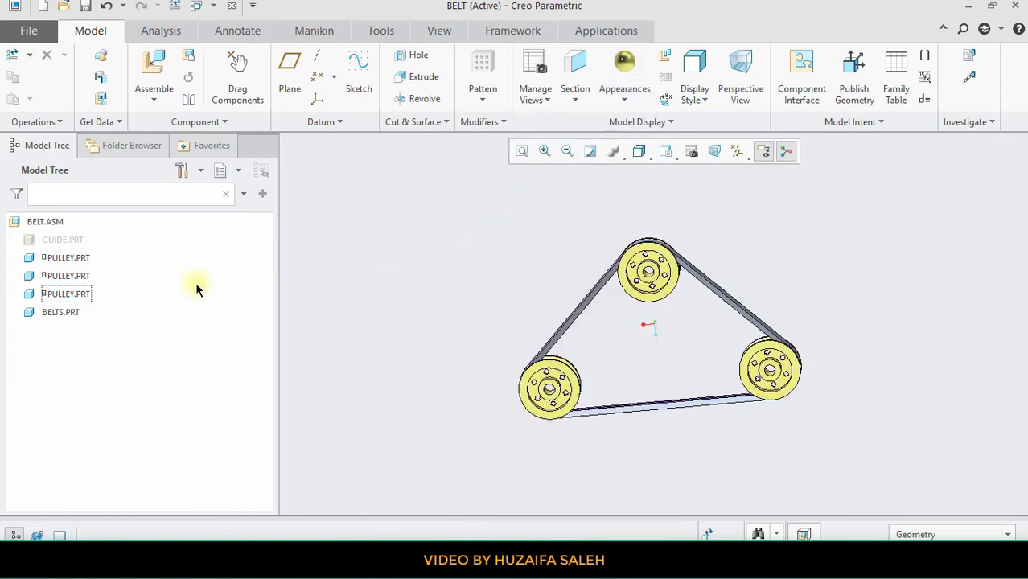
Apply the bright red appearance from My Appearances to BELTS.PRT.
{"action": "left_click", "coordinate": [50, 314]}
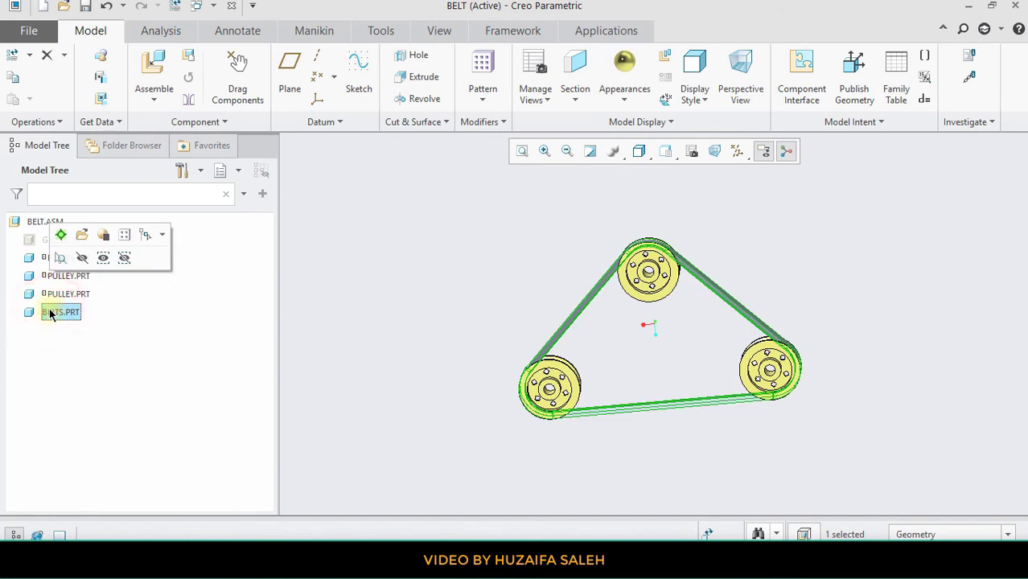
{"action": "left_click", "coordinate": [623, 95]}
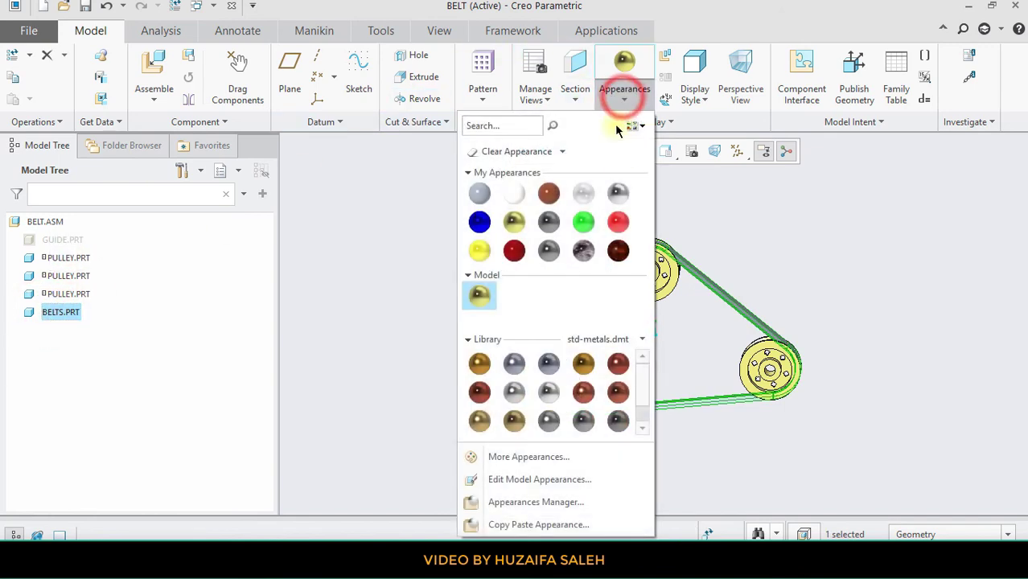
{"action": "left_click", "coordinate": [620, 223]}
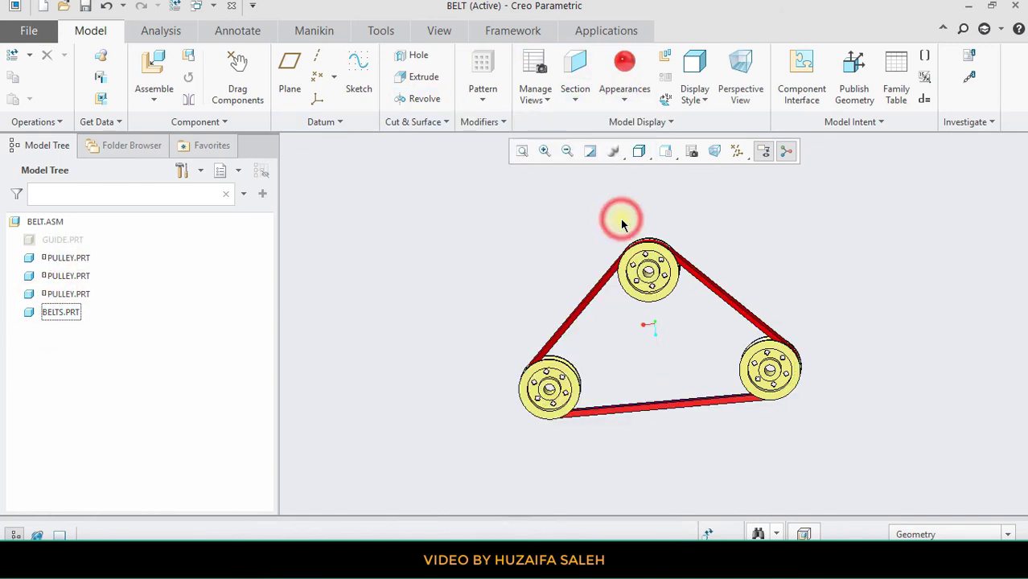
Try to change BELTS.PRT to the dark red appearance from My Appearances.
{"action": "left_click", "coordinate": [629, 83]}
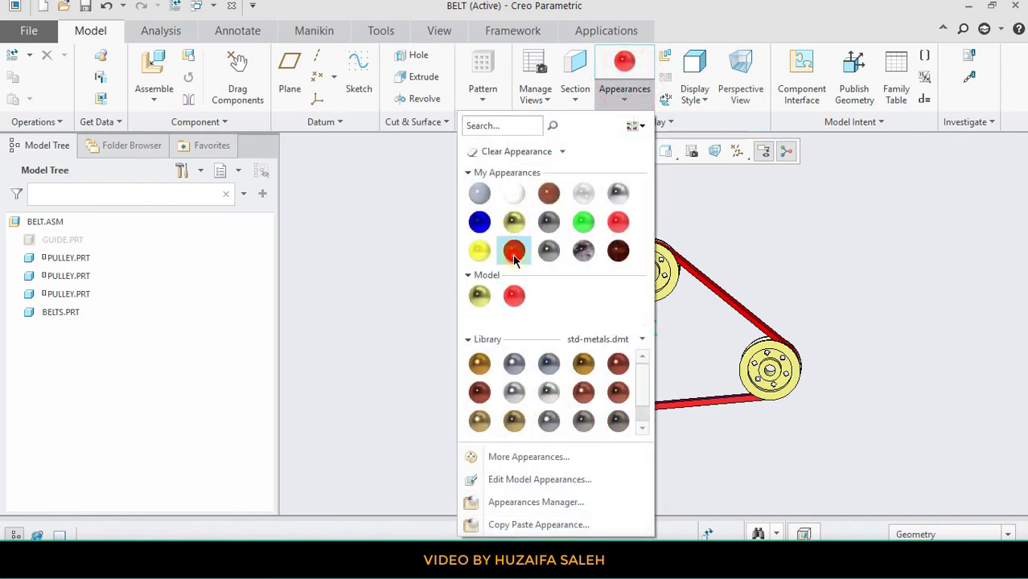
{"action": "left_click", "coordinate": [513, 250]}
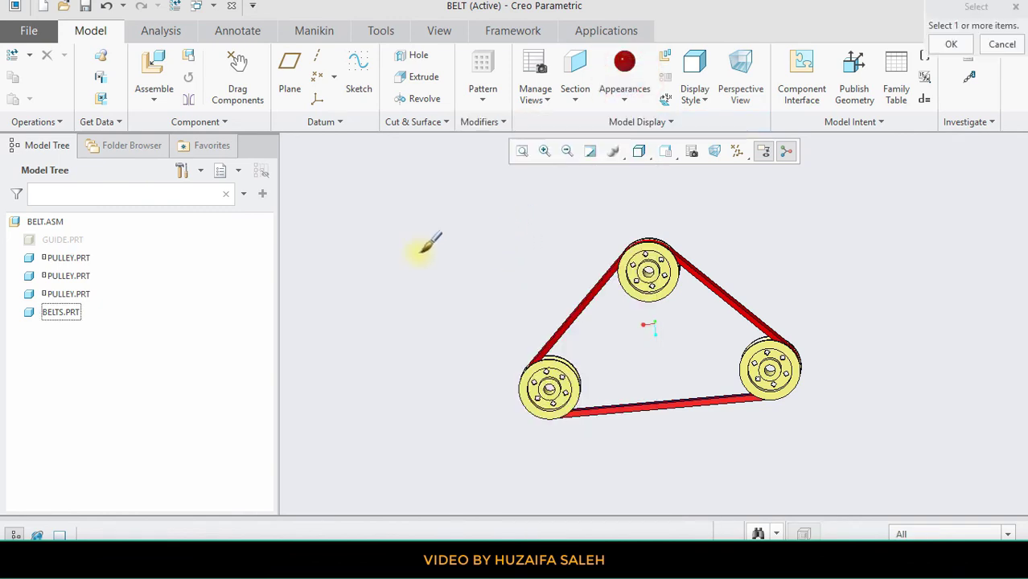
{"action": "left_click", "coordinate": [65, 313]}
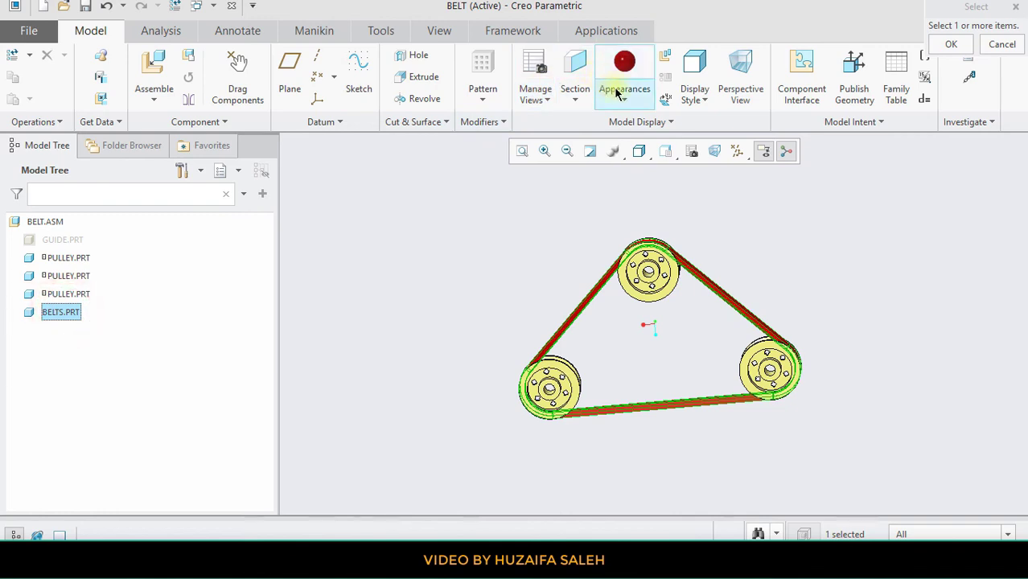
{"action": "left_click", "coordinate": [624, 93]}
{"action": "left_click", "coordinate": [510, 251]}
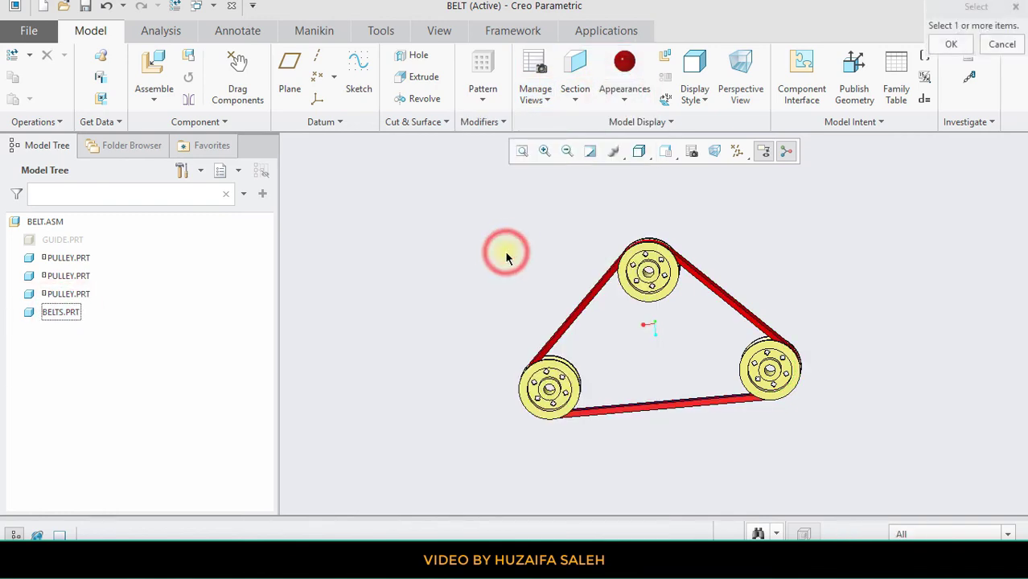
{"action": "middle_click_drag", "start_coordinate": [525, 243], "coordinate": [547, 223]}
{"action": "middle_click", "coordinate": [545, 223]}
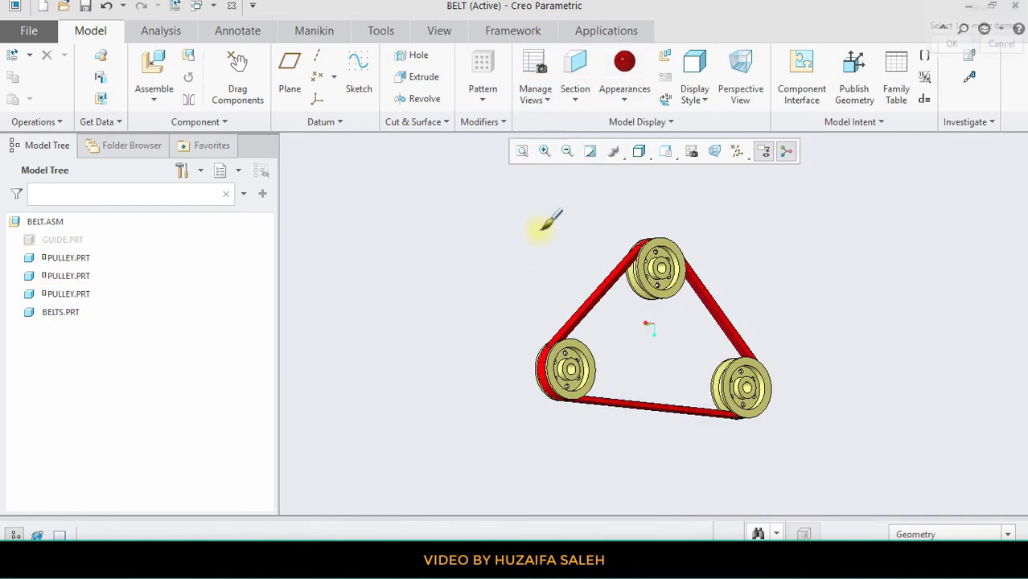
Display the assembly in Shading With Reflections and inspect the belt and pulleys closely from several angles.
{"action": "left_click", "coordinate": [640, 153]}
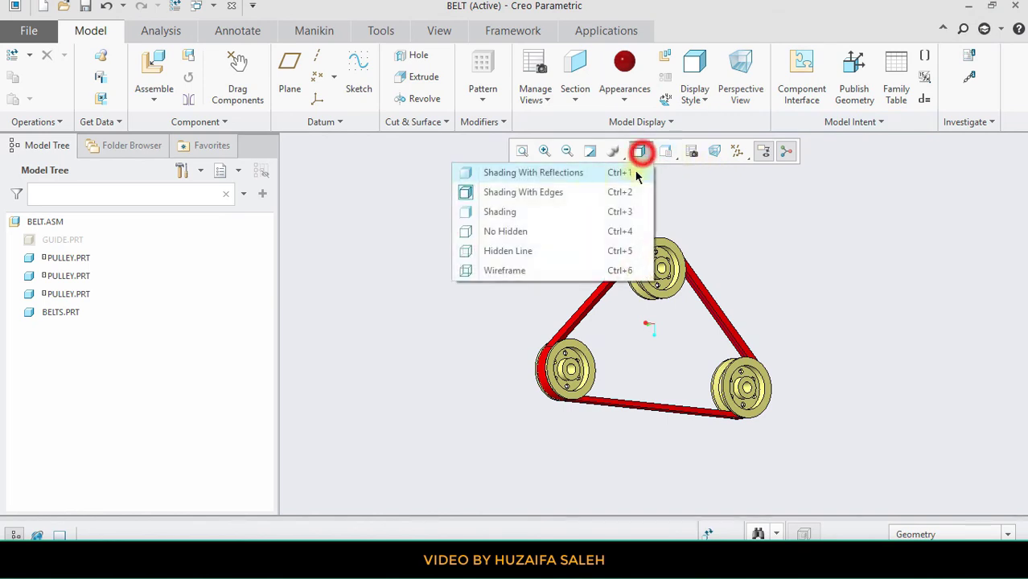
{"action": "left_click", "coordinate": [546, 173]}
{"action": "middle_click_drag", "start_coordinate": [561, 252], "coordinate": [583, 264]}
{"action": "scroll", "coordinate": [680, 338], "scroll_direction": "down", "scroll_amount": 3}
{"action": "scroll", "coordinate": [632, 334], "scroll_direction": "up", "scroll_amount": 6}
{"action": "scroll", "coordinate": [632, 334], "scroll_direction": "up", "scroll_amount": 2}
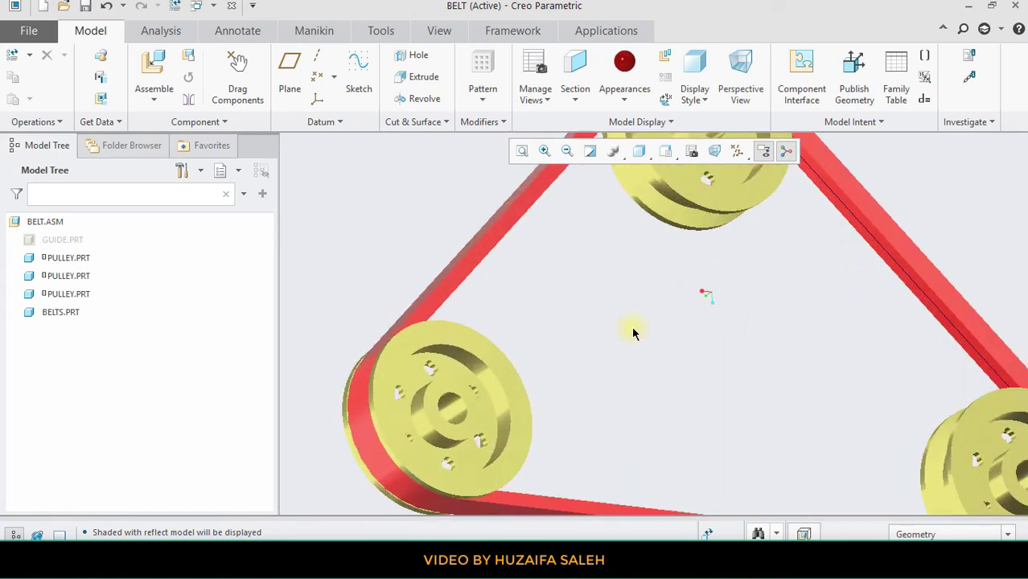
{"action": "scroll", "coordinate": [632, 336], "scroll_direction": "down", "scroll_amount": 5}
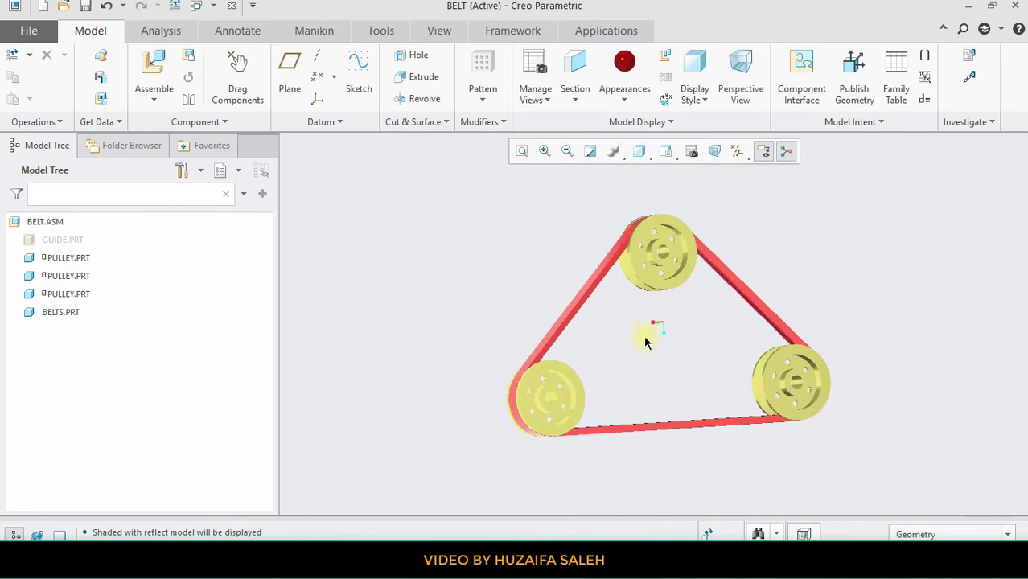
{"action": "middle_click_drag", "start_coordinate": [665, 346], "coordinate": [619, 344]}
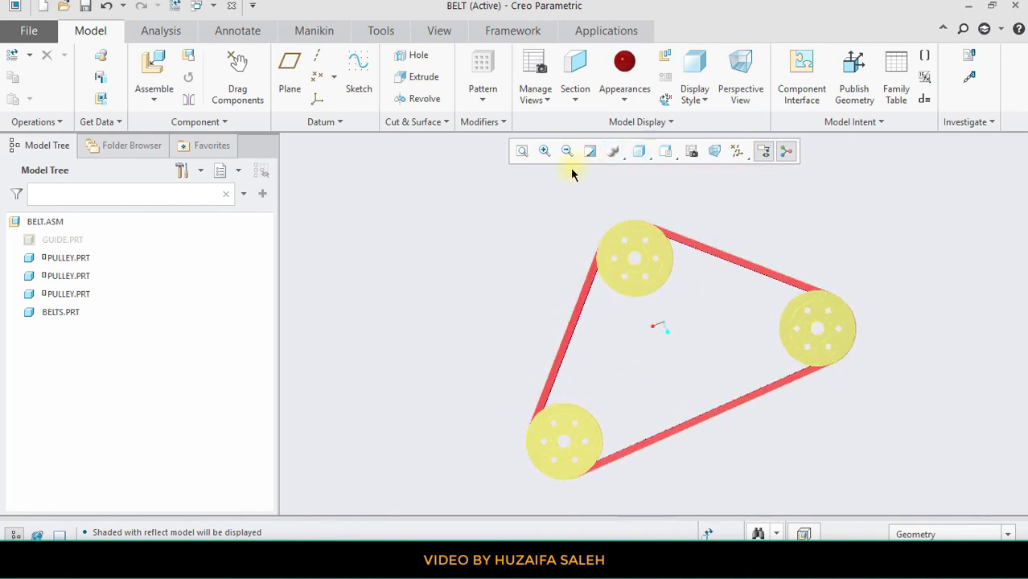
Compare the assembly in the Shading and Shading With Edges display styles.
{"action": "left_click", "coordinate": [641, 152]}
{"action": "left_click", "coordinate": [540, 211]}
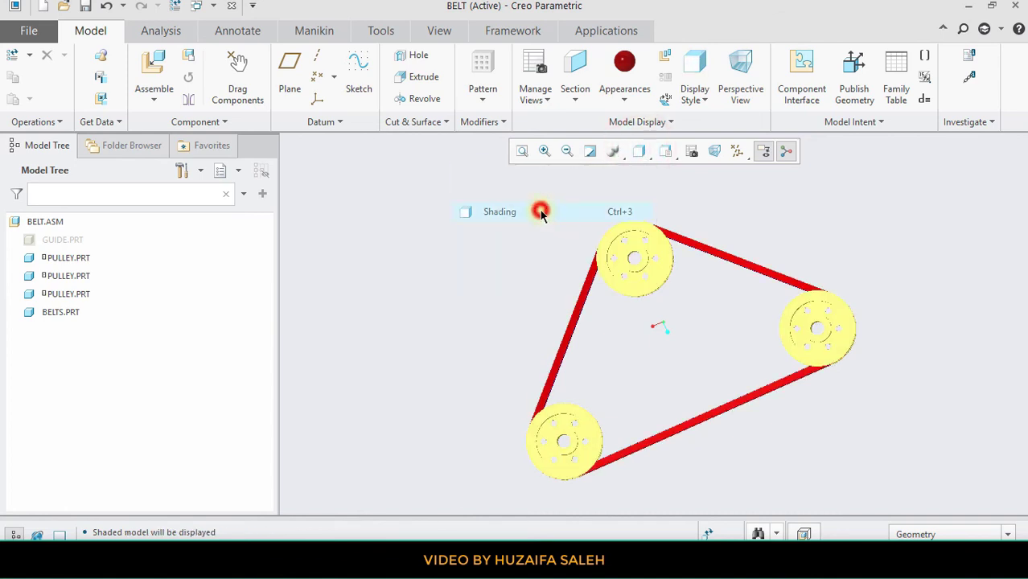
{"action": "mouse_move", "coordinate": [511, 274]}
{"action": "middle_mouse_down"}
{"action": "mouse_move", "coordinate": [557, 257]}
{"action": "mouse_move", "coordinate": [565, 234]}
{"action": "mouse_move", "coordinate": [536, 263]}
{"action": "mouse_move", "coordinate": [548, 256]}
{"action": "middle_mouse_up"}
{"action": "left_click", "coordinate": [636, 152]}
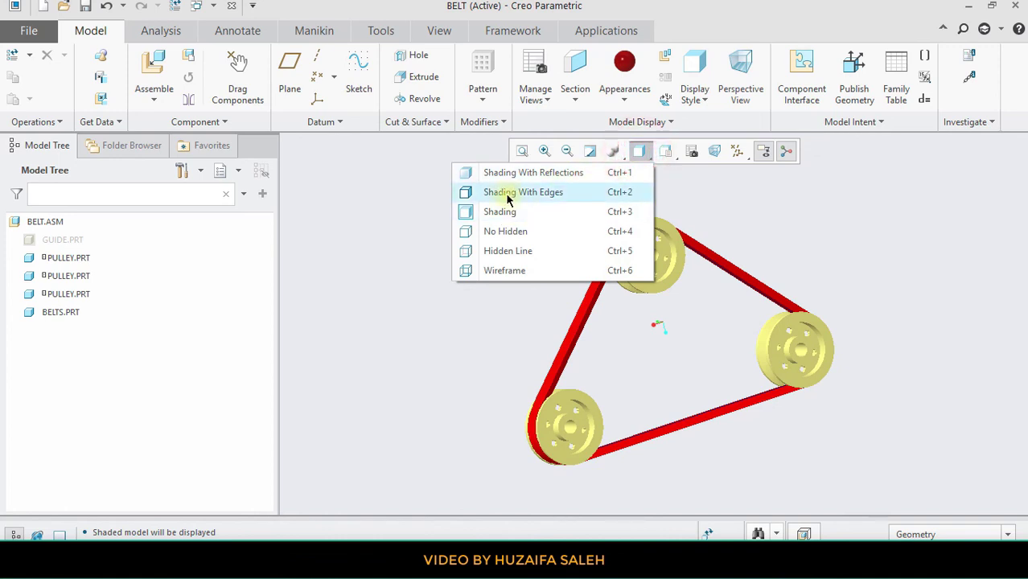
{"action": "left_click", "coordinate": [506, 194]}
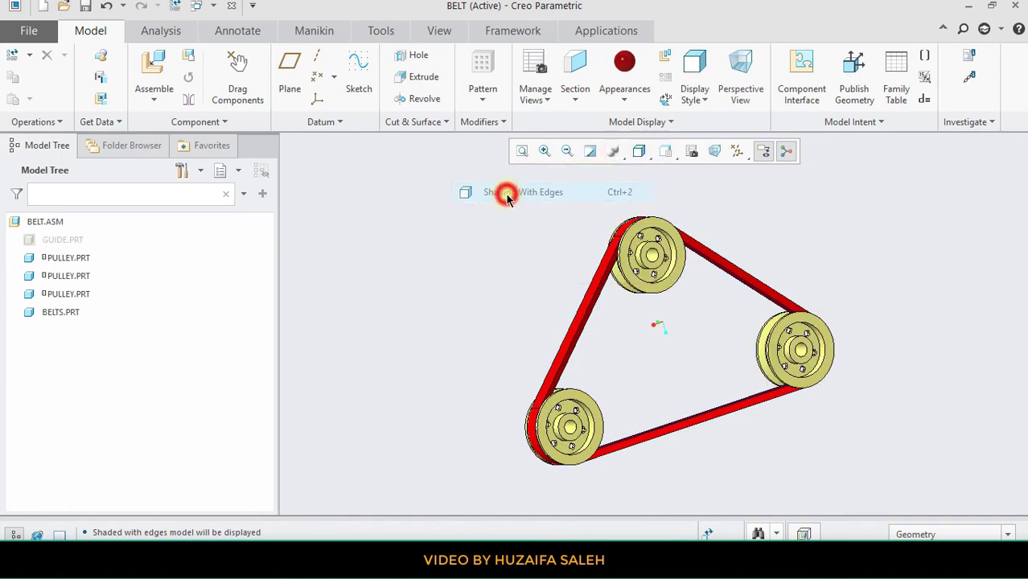
{"action": "mouse_move", "coordinate": [591, 306]}
{"action": "middle_mouse_down"}
{"action": "mouse_move", "coordinate": [552, 296]}
{"action": "mouse_move", "coordinate": [505, 307]}
{"action": "mouse_move", "coordinate": [479, 346]}
{"action": "mouse_move", "coordinate": [482, 370]}
{"action": "mouse_move", "coordinate": [530, 323]}
{"action": "mouse_move", "coordinate": [578, 304]}
{"action": "mouse_move", "coordinate": [587, 333]}
{"action": "mouse_move", "coordinate": [578, 362]}
{"action": "mouse_move", "coordinate": [556, 362]}
{"action": "mouse_move", "coordinate": [553, 314]}
{"action": "middle_mouse_up"}
Set the assembly's display style to Shading.
{"action": "left_click", "coordinate": [644, 151]}
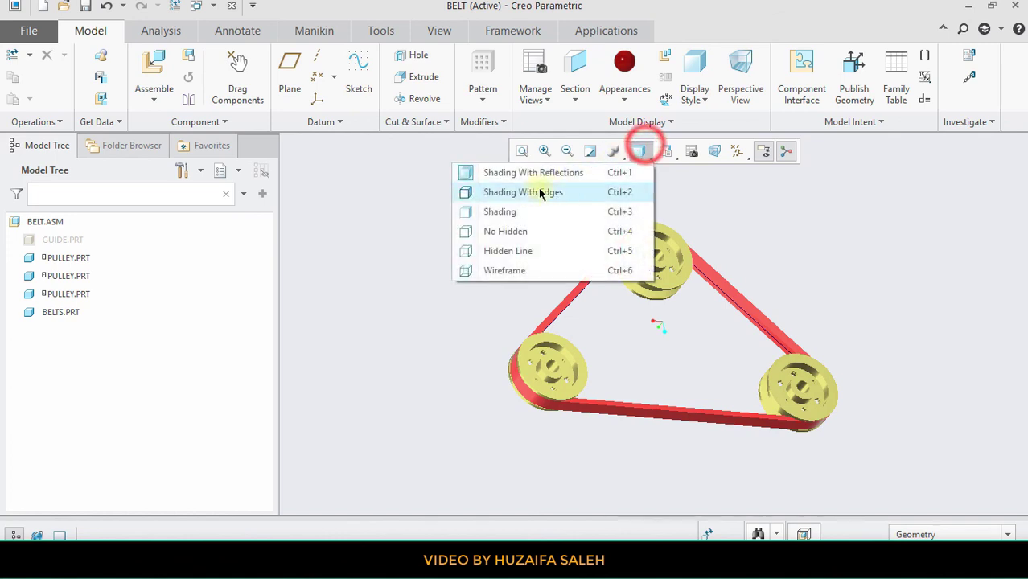
{"action": "left_click", "coordinate": [516, 210]}
{"action": "mouse_move", "coordinate": [519, 209]}
{"action": "middle_mouse_down"}
{"action": "mouse_move", "coordinate": [477, 282]}
{"action": "mouse_move", "coordinate": [443, 294]}
{"action": "mouse_move", "coordinate": [452, 309]}
{"action": "mouse_move", "coordinate": [486, 262]}
{"action": "middle_mouse_up"}
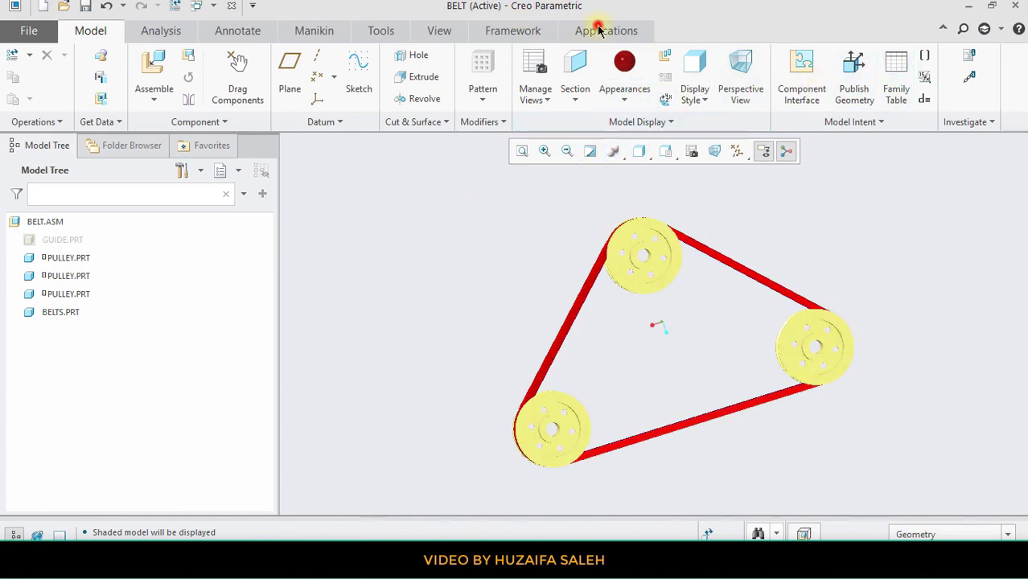
Switch the belt assembly to the Mechanism application and expand the analyses in the mechanism tree.
{"action": "left_click", "coordinate": [602, 30]}
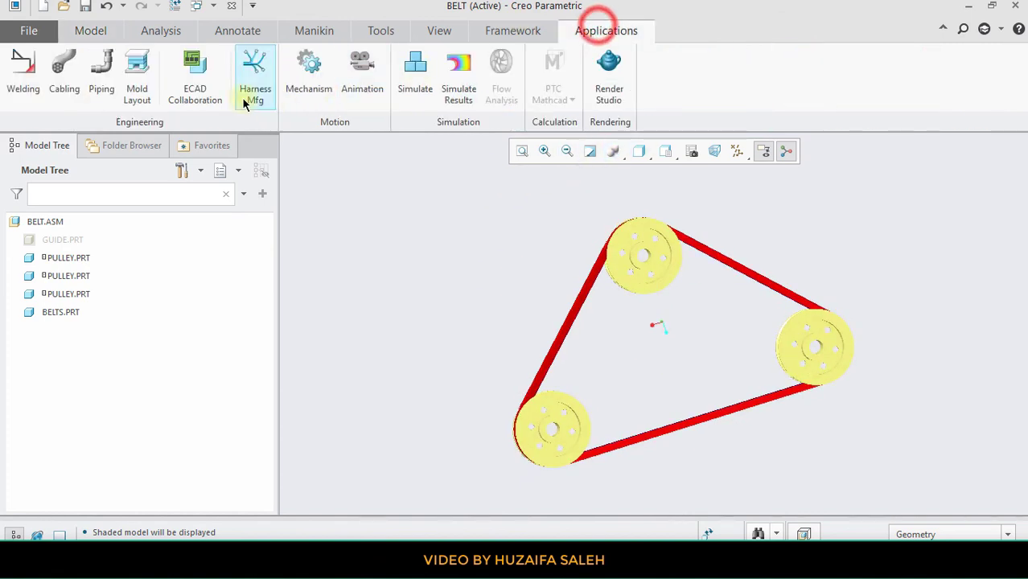
{"action": "left_click", "coordinate": [319, 87]}
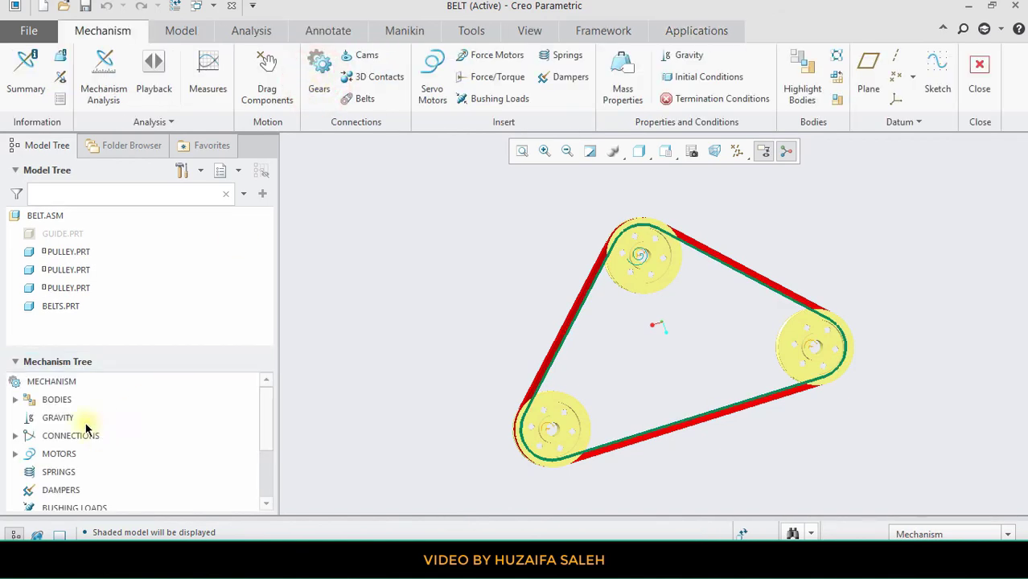
{"action": "scroll", "coordinate": [84, 422], "scroll_direction": "down", "scroll_amount": 1}
{"action": "scroll", "coordinate": [35, 426], "scroll_direction": "down", "scroll_amount": 2}
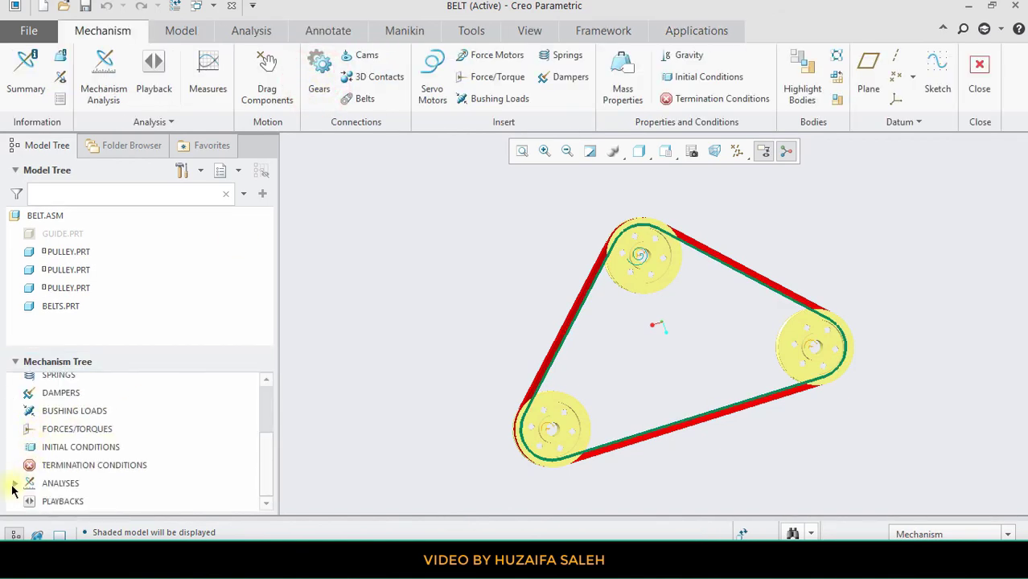
{"action": "scroll", "coordinate": [111, 488], "scroll_direction": "down", "scroll_amount": 1}
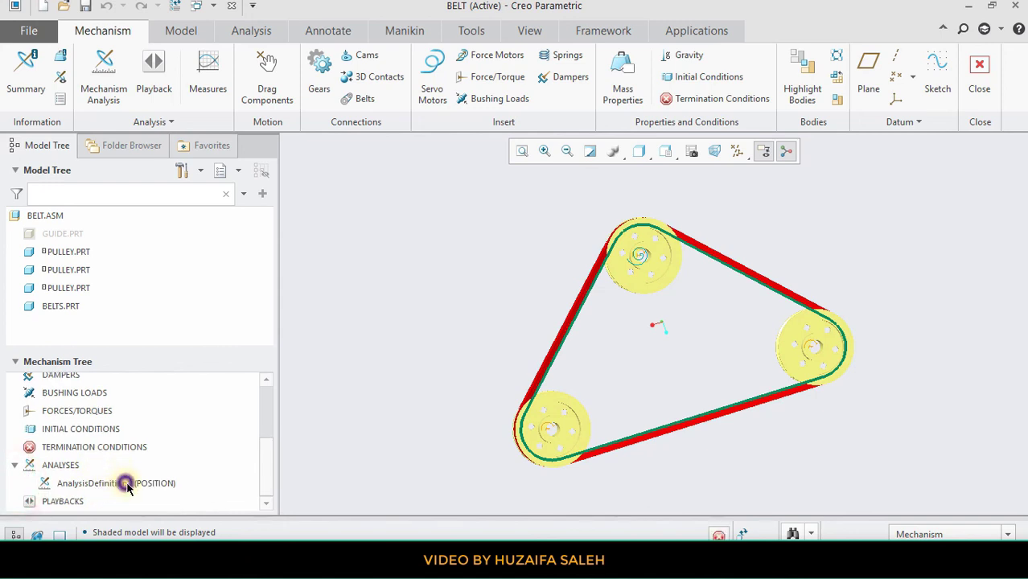
Run the AnalysisDefinition1 position analysis and stop it partway through.
{"action": "right_click", "coordinate": [126, 484]}
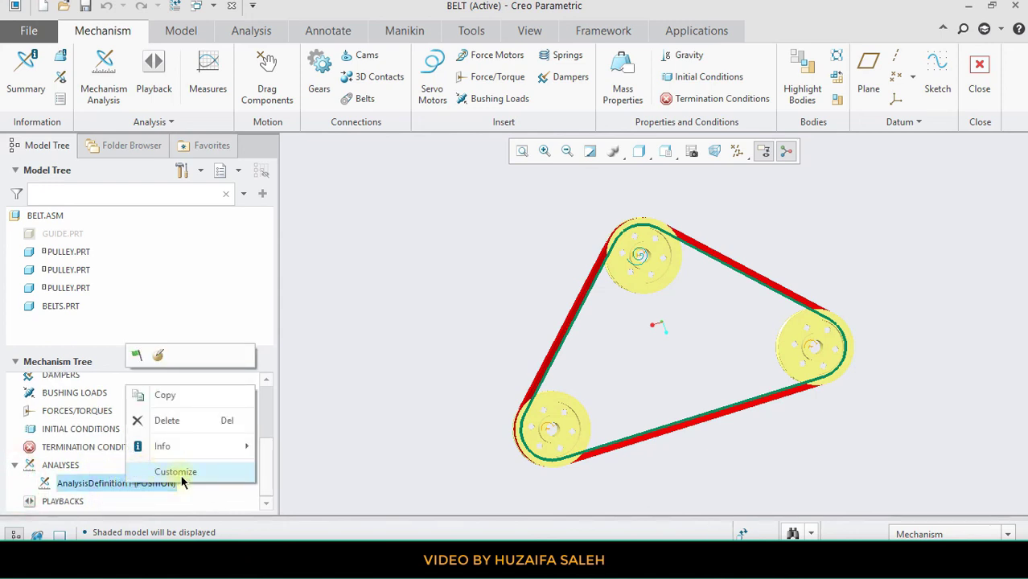
{"action": "left_click", "coordinate": [138, 355]}
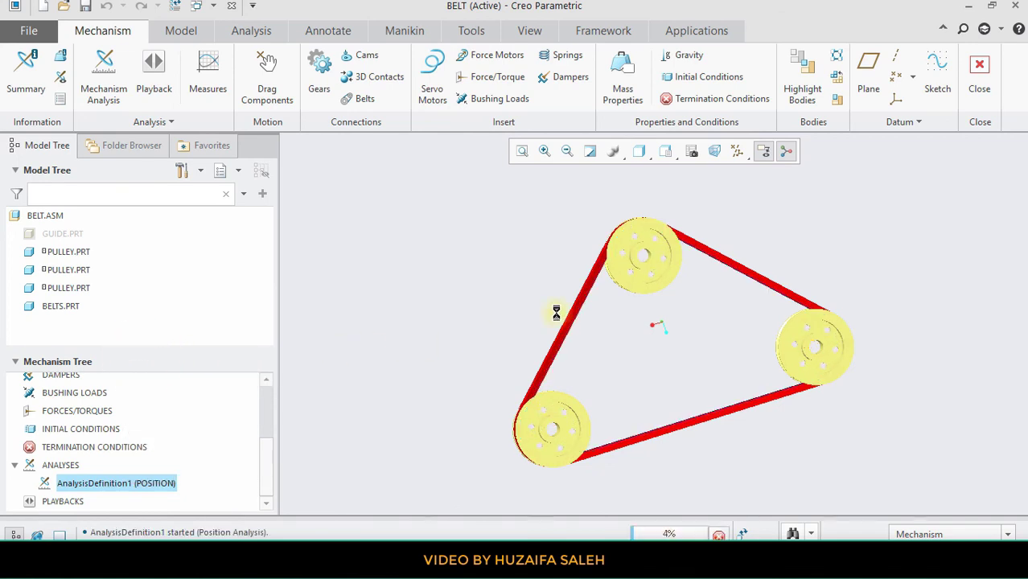
{"action": "left_click", "coordinate": [719, 535]}
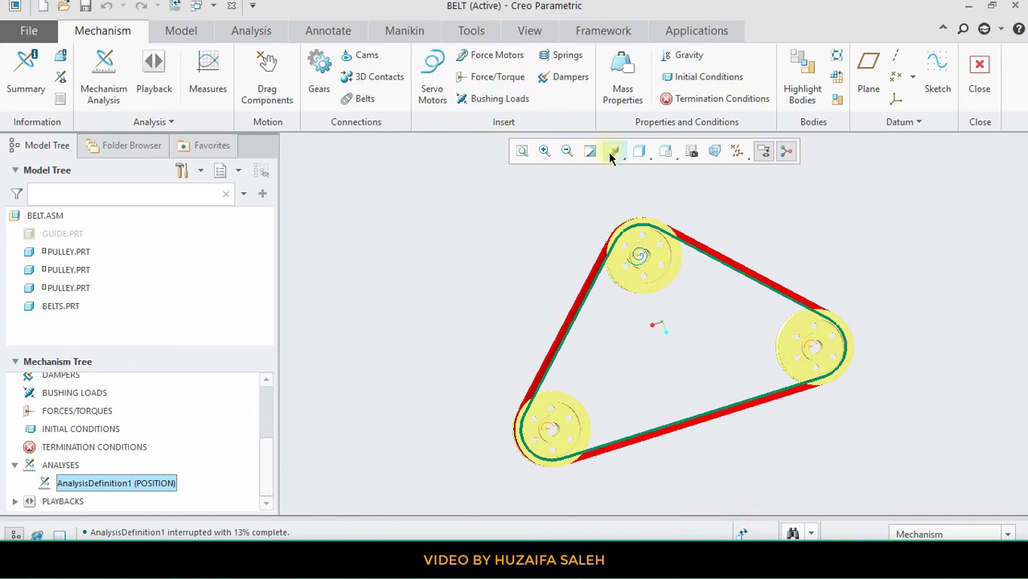
Set the assembly's display style to Shading With Edges and clear the current selection.
{"action": "left_click", "coordinate": [638, 153]}
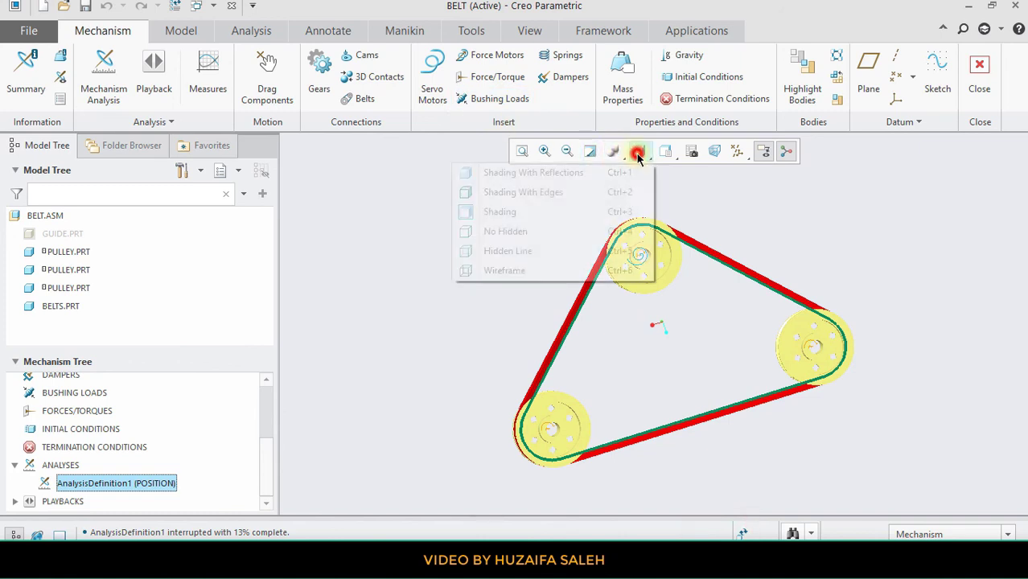
{"action": "left_click", "coordinate": [563, 192]}
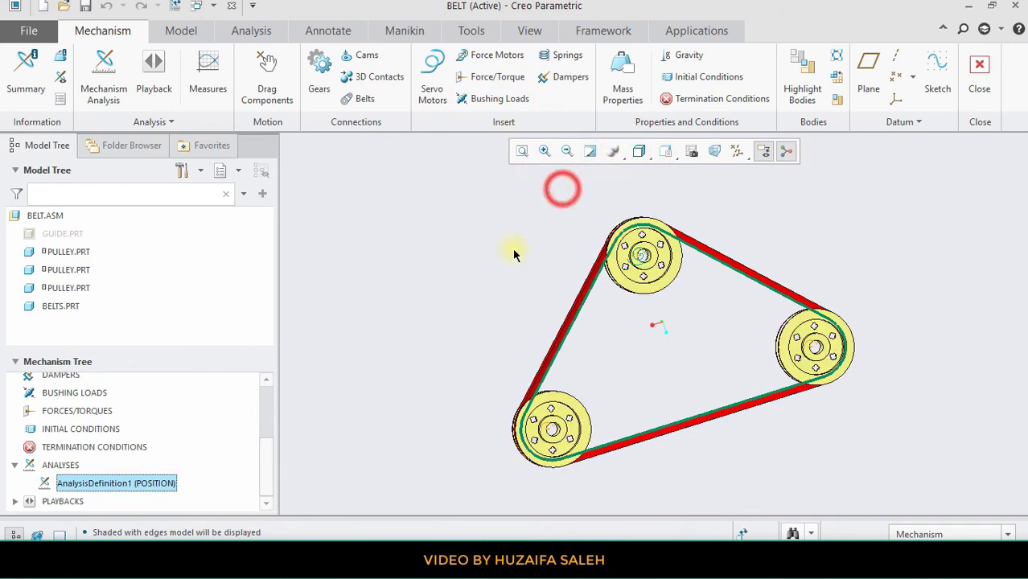
{"action": "left_click", "coordinate": [410, 309]}
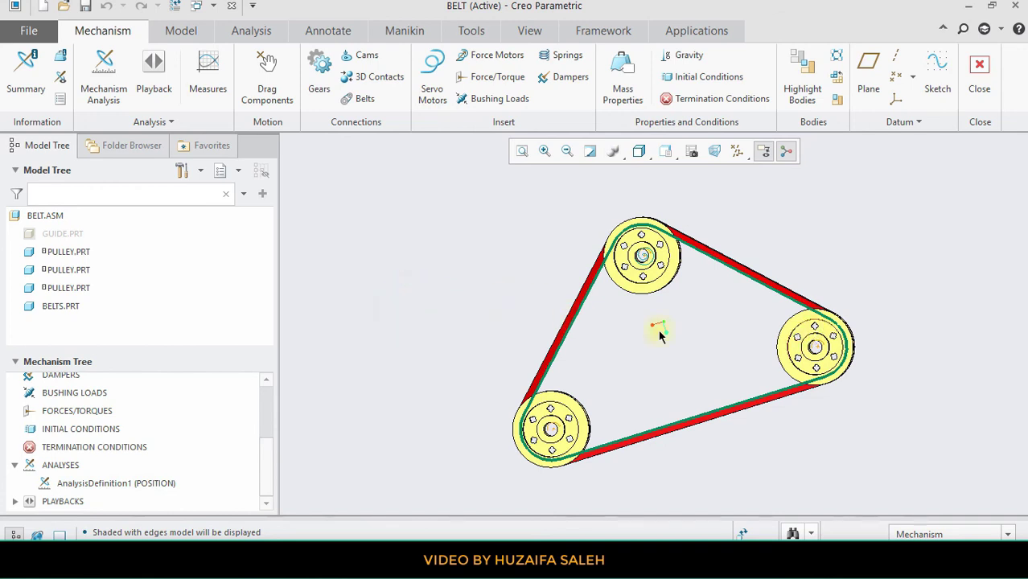
Run the AnalysisDefinition1 position analysis again, overwriting the result set already in session.
{"action": "right_click", "coordinate": [97, 485]}
{"action": "left_click", "coordinate": [104, 361]}
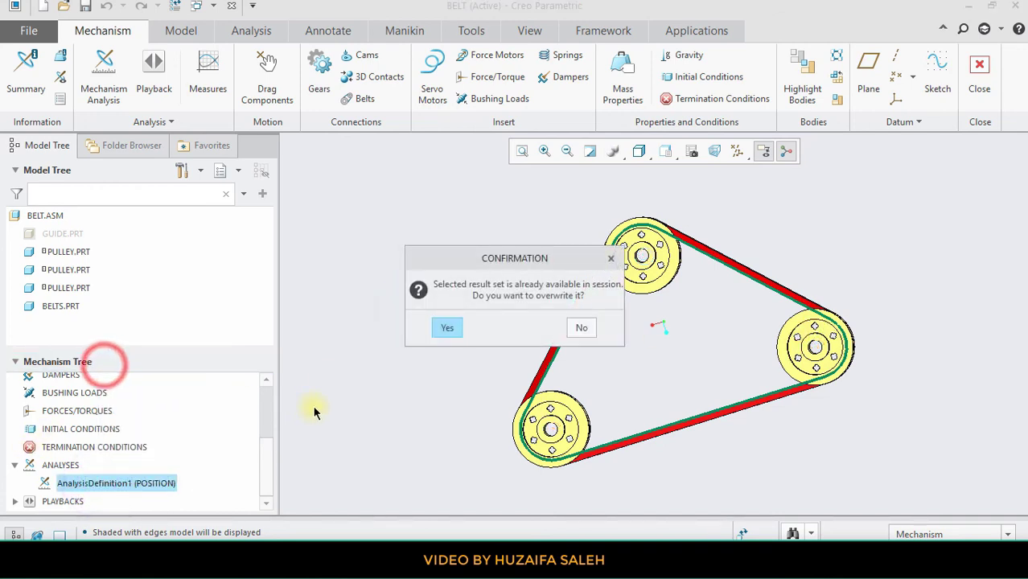
{"action": "left_click", "coordinate": [445, 326]}
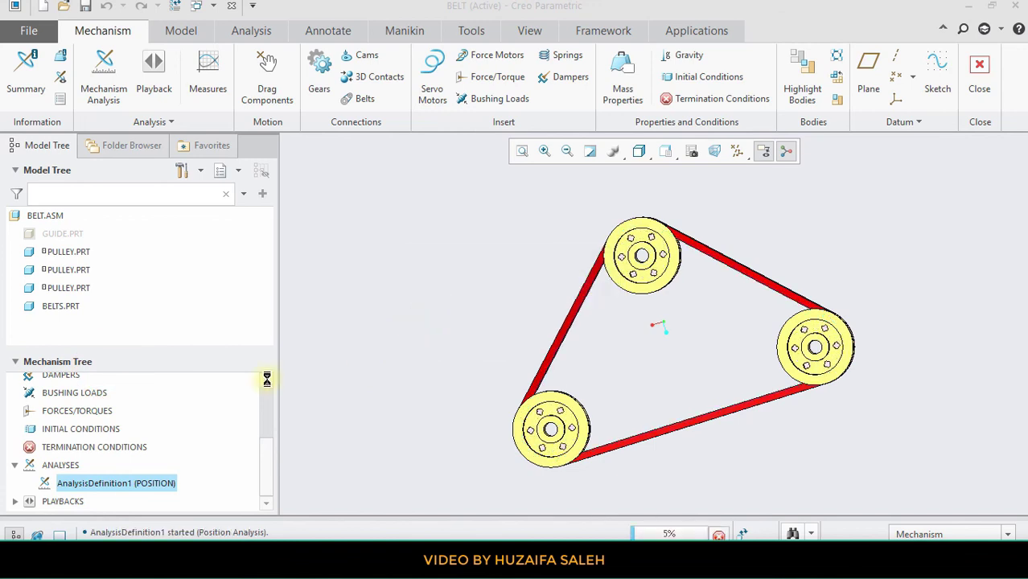